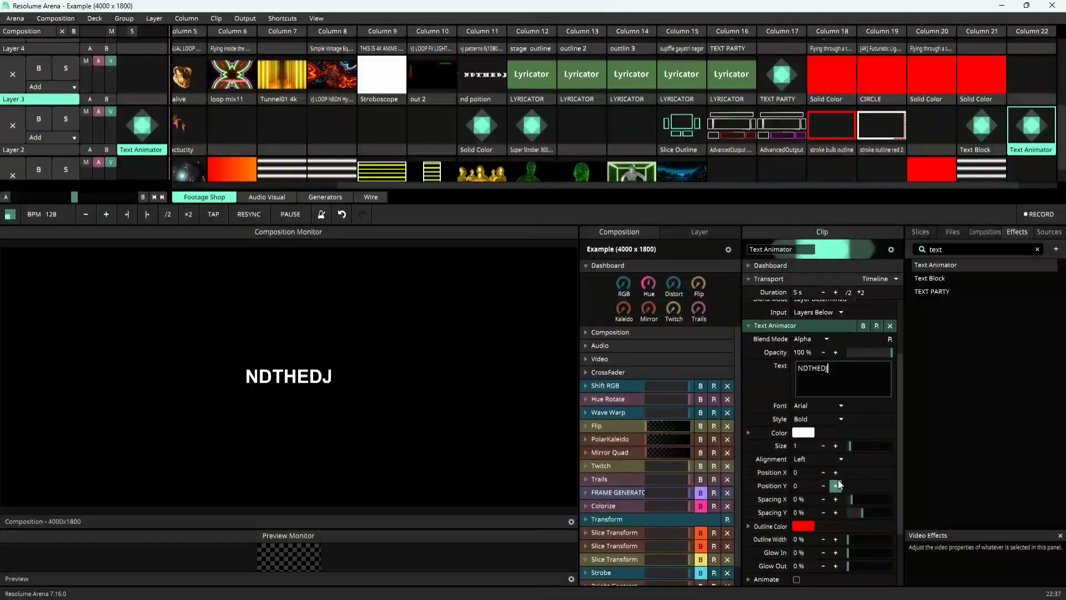
Set the Text Animator text size to 1.46 and its horizontal letter spacing to 16.2%.
drag(849, 446, 854, 453)
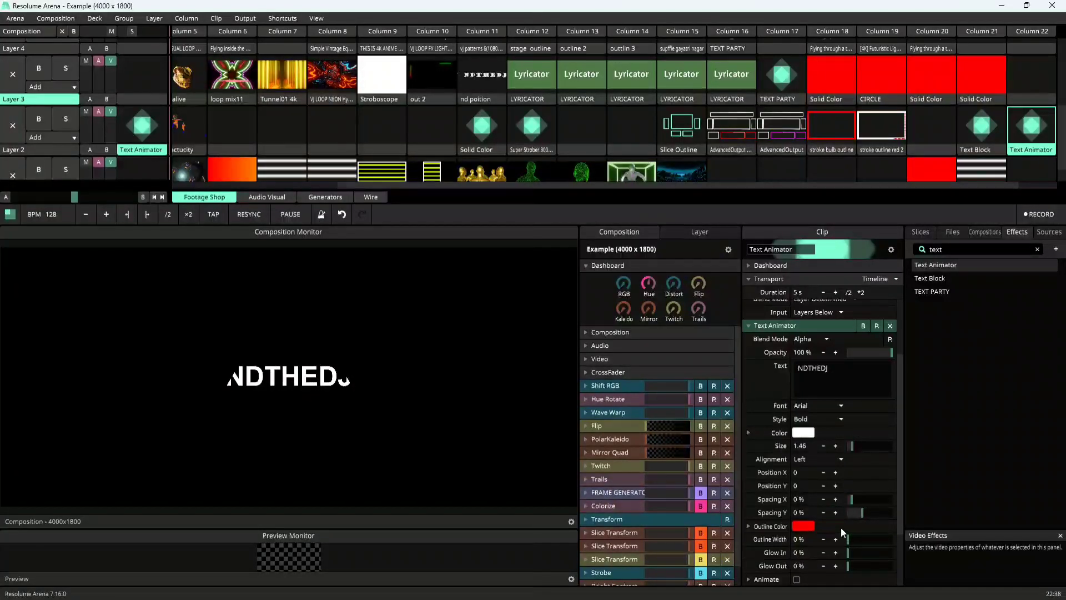
drag(853, 499, 856, 499)
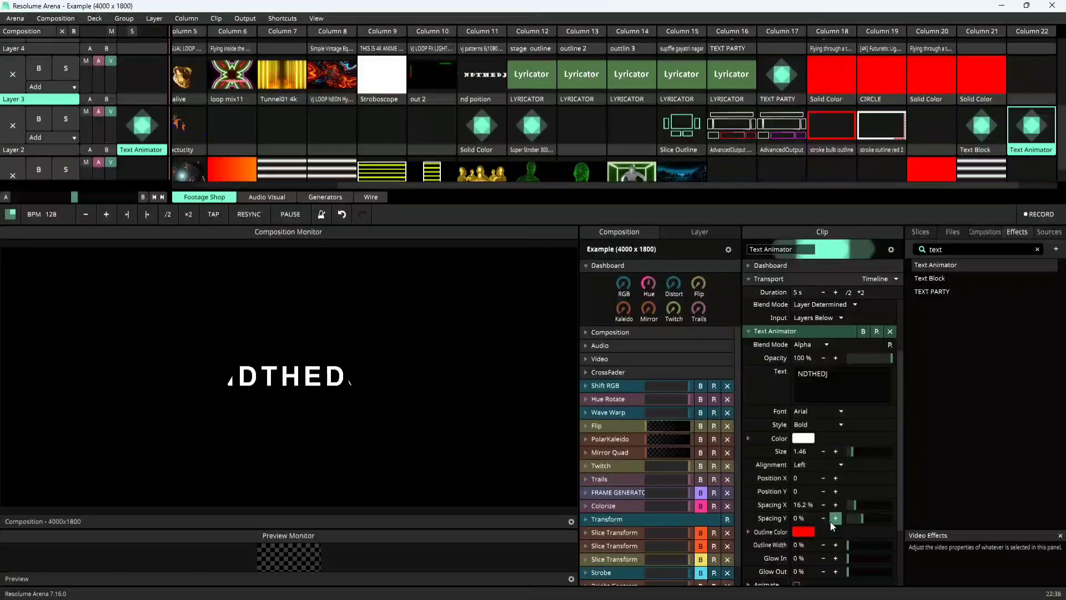
Move the text clip with its Transform to position X 26 and position Y 304.
scroll(825, 482, down, 3)
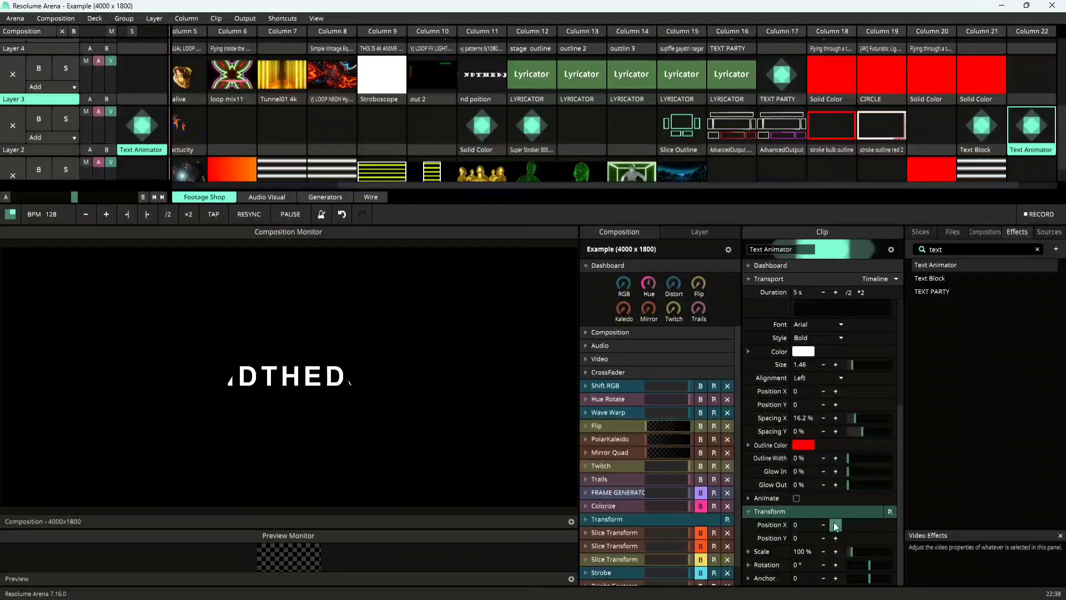
drag(836, 525, 965, 549)
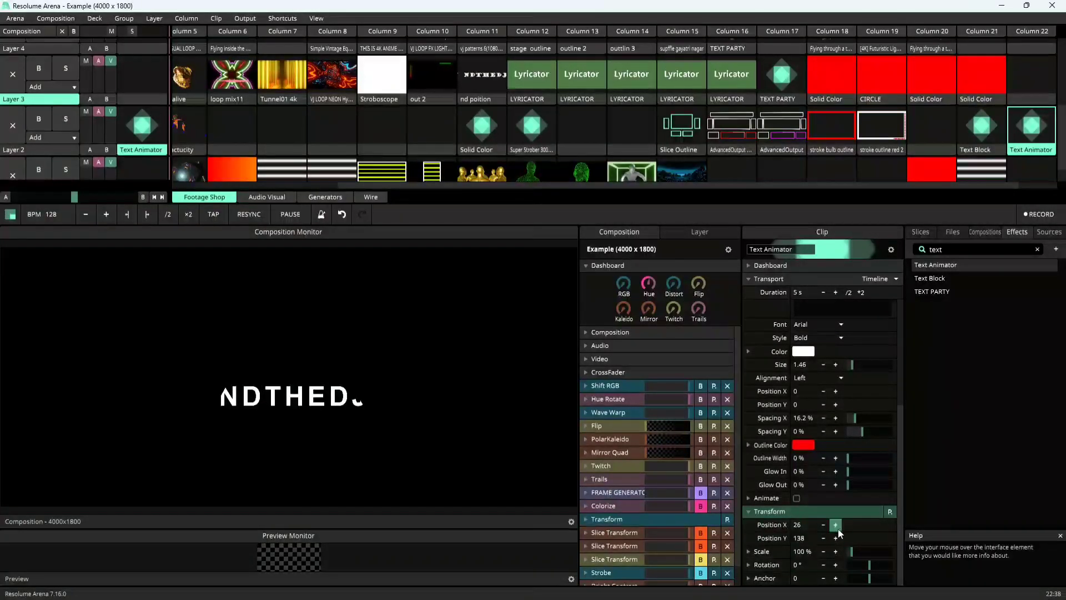
drag(836, 540, 903, 541)
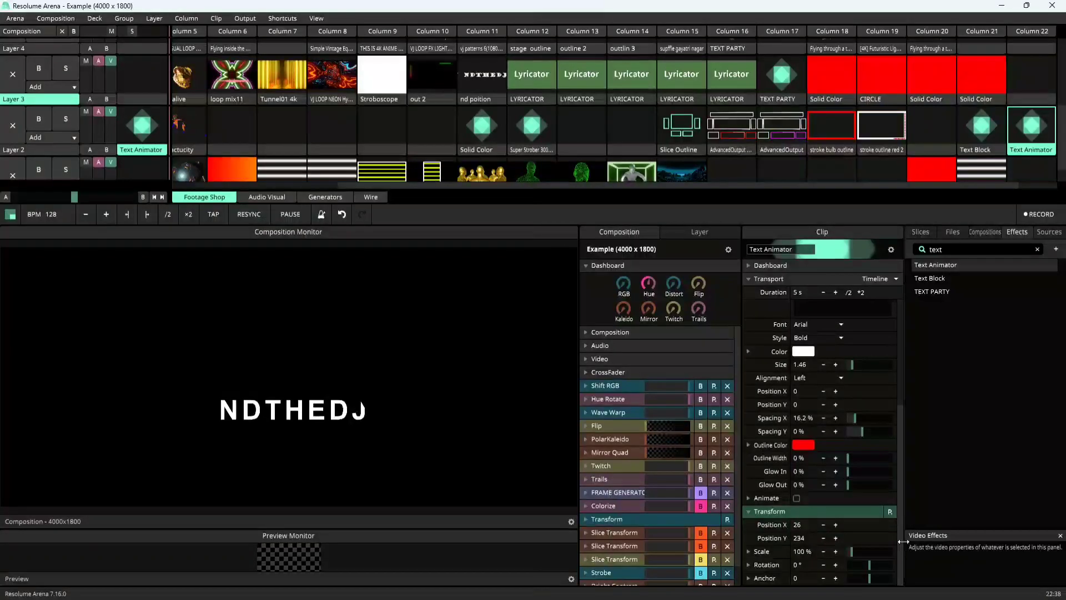
drag(835, 538, 917, 542)
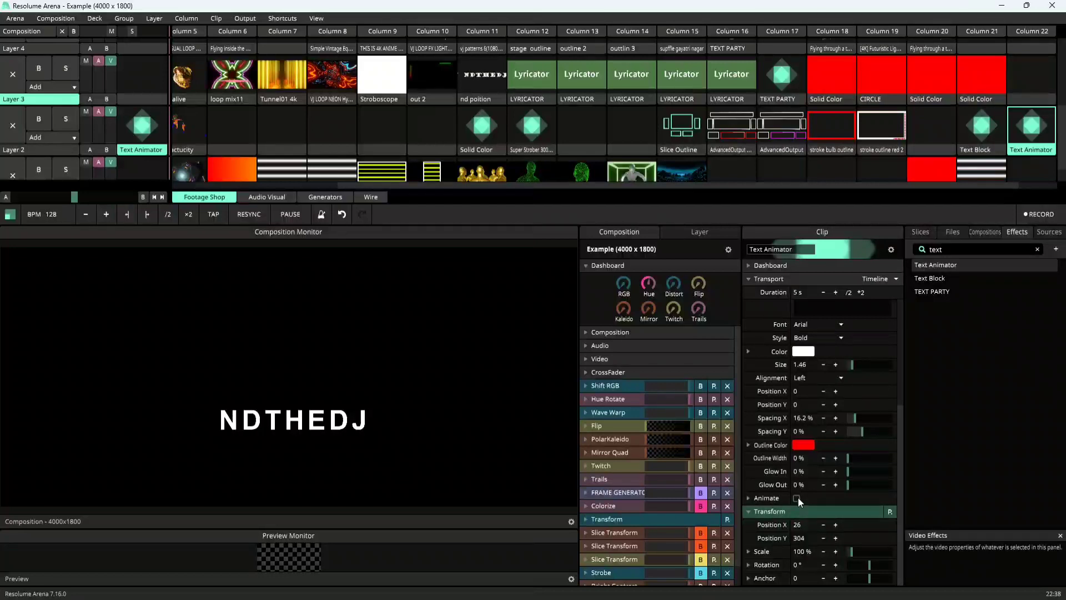
Set the text's Glow In to 100% and its fill color to black.
mouse_move(849, 474)
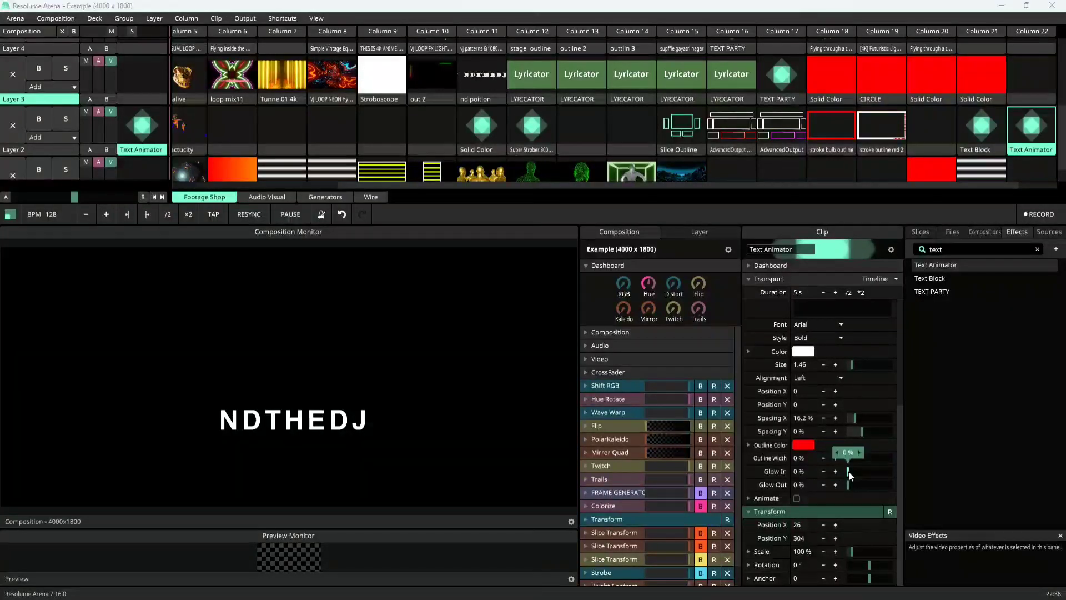
drag(912, 476, 808, 498)
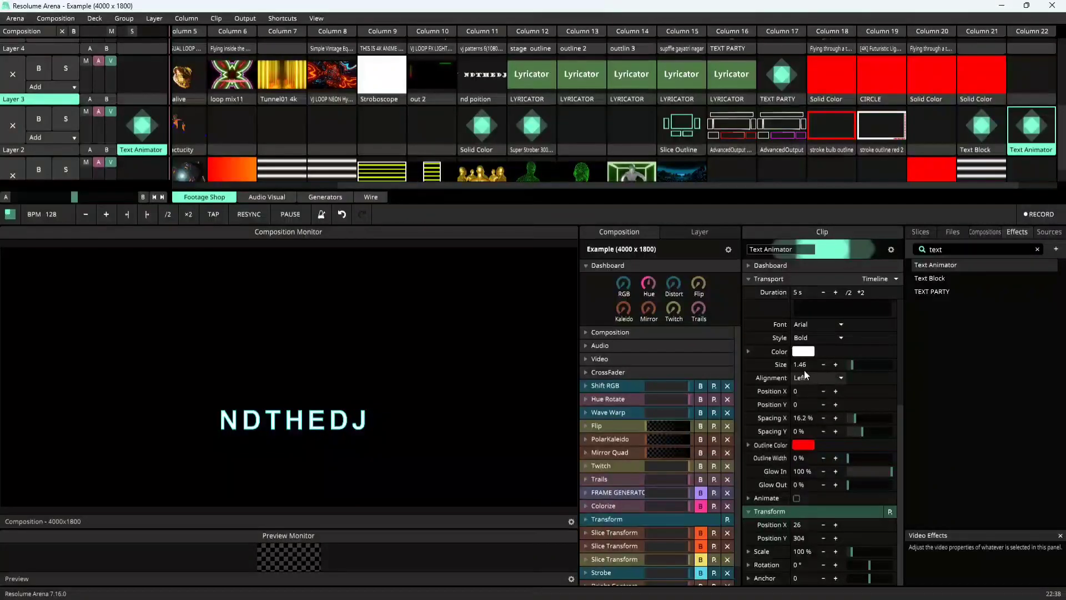
click(802, 351)
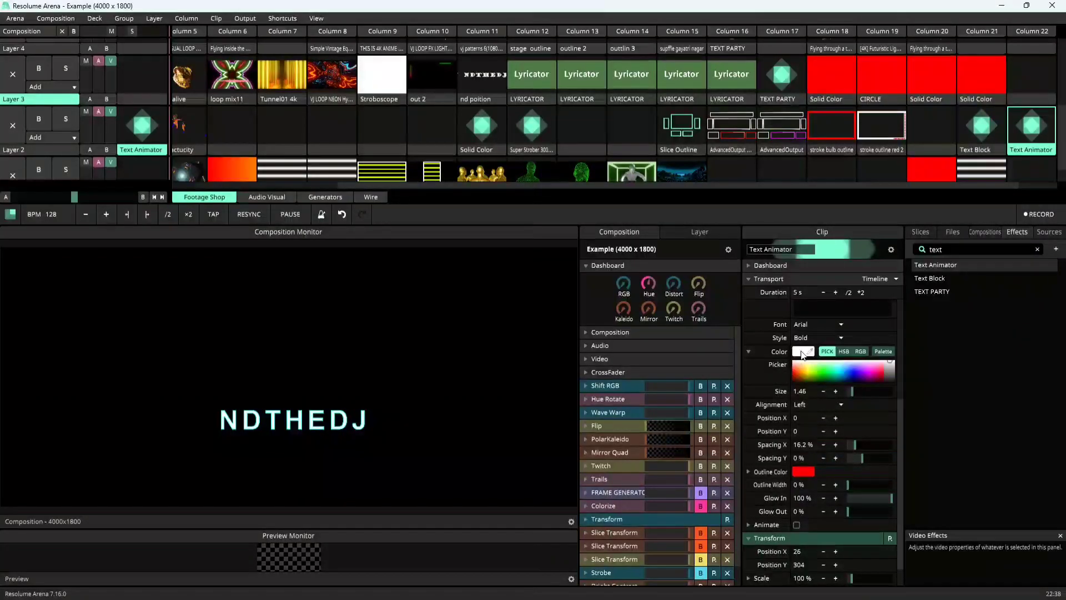
click(803, 352)
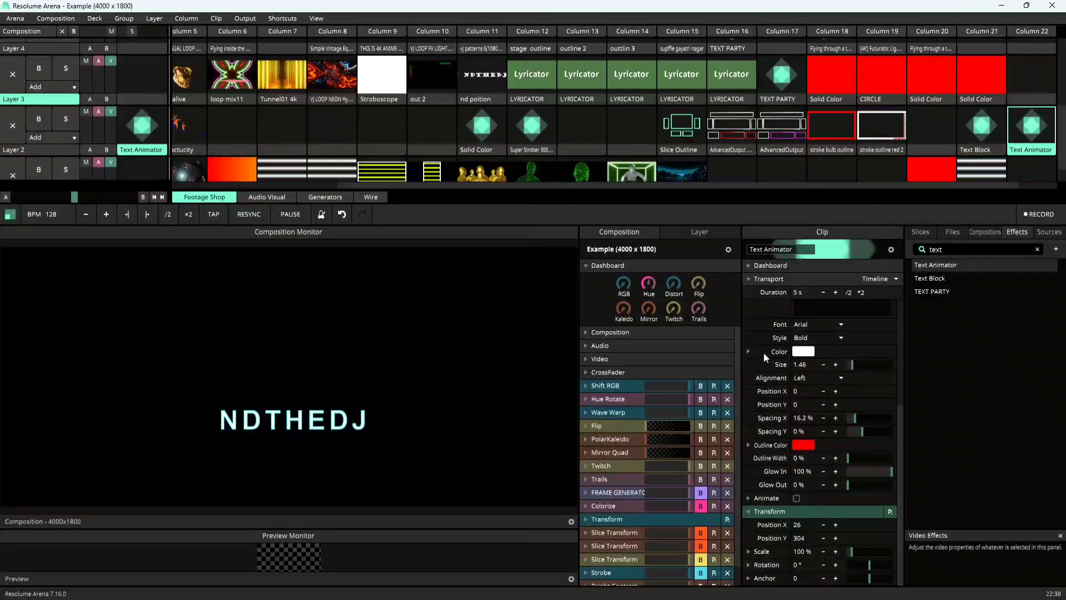
click(804, 353)
click(794, 380)
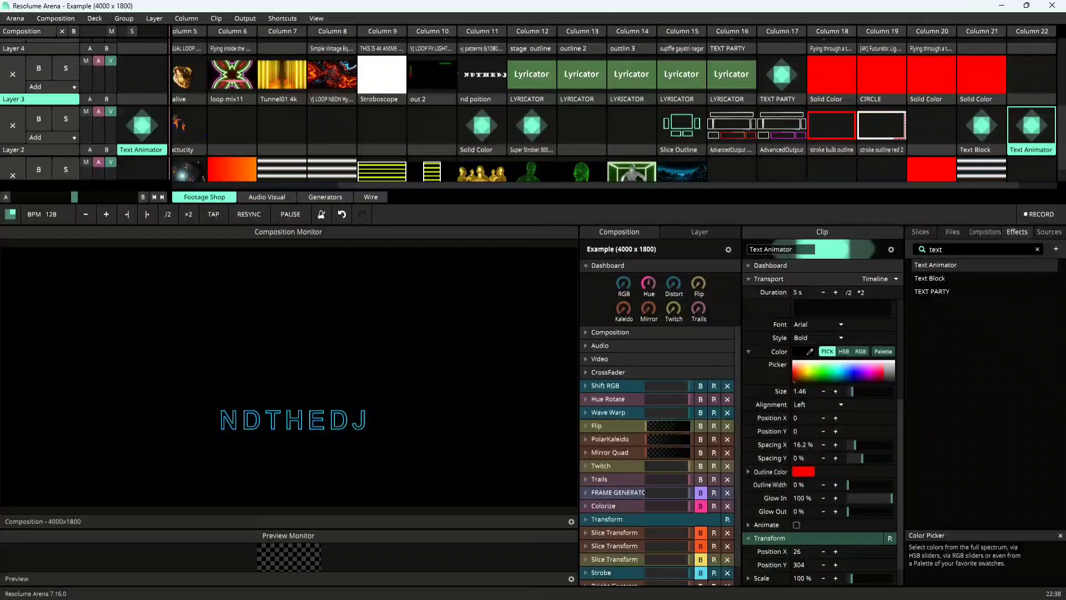
Enlarge the glowing text to size 4.11 with X spacing 32.91% and Y spacing -54.43%.
scroll(658, 427, down, 1)
drag(855, 444, 859, 450)
drag(852, 391, 864, 394)
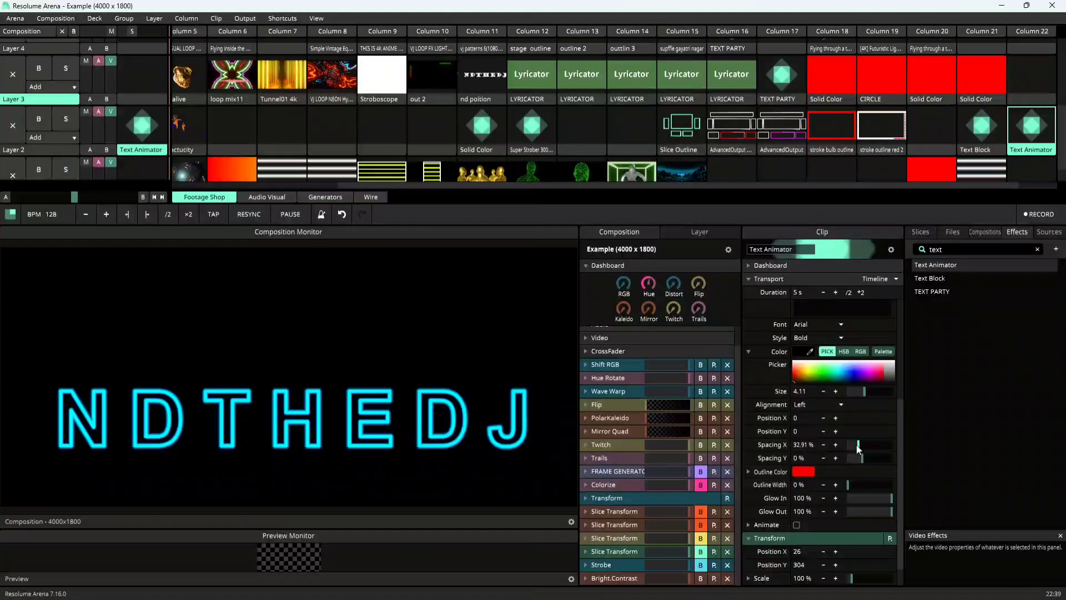
drag(862, 458, 862, 459)
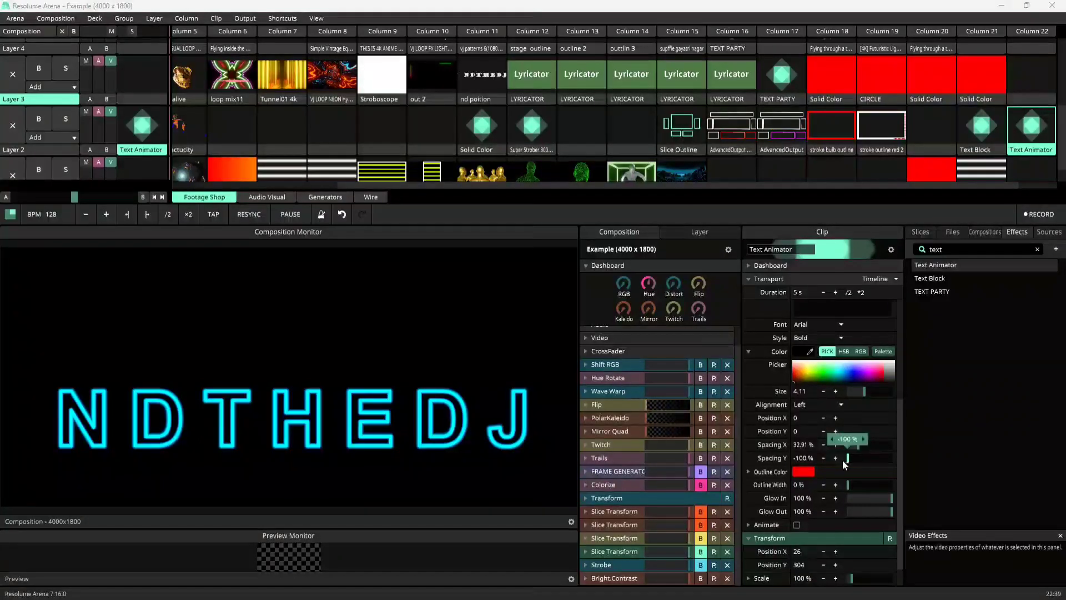
Set the text's Glow In to 0% and its Glow Out to 100%.
scroll(841, 481, down, 1)
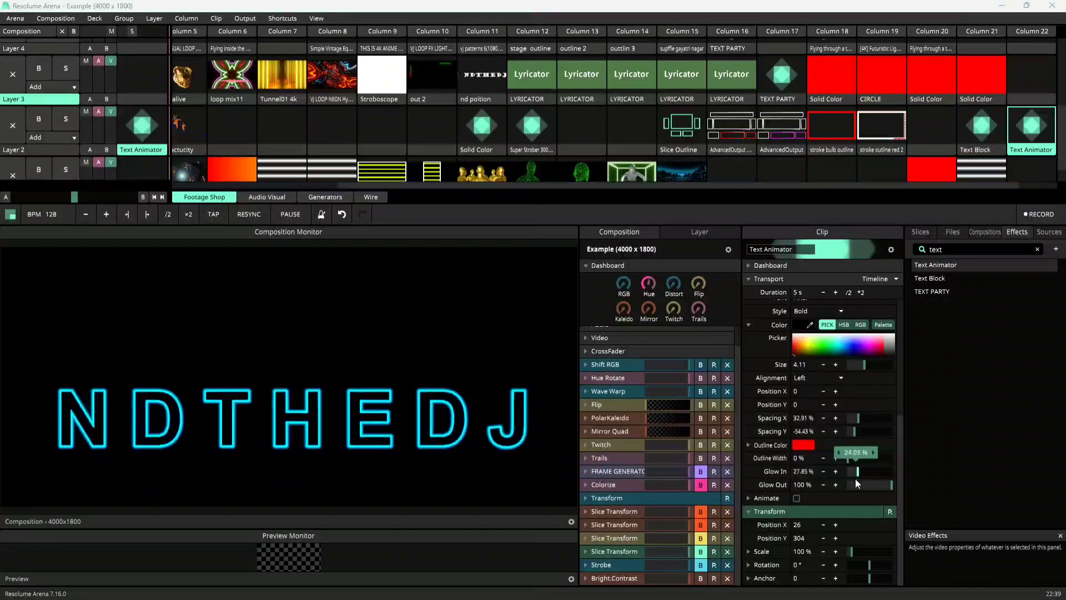
click(890, 485)
mouse_move(902, 488)
mouse_down()
mouse_move(774, 503)
mouse_move(882, 491)
mouse_move(836, 489)
mouse_move(882, 494)
mouse_move(856, 496)
mouse_move(897, 506)
mouse_up()
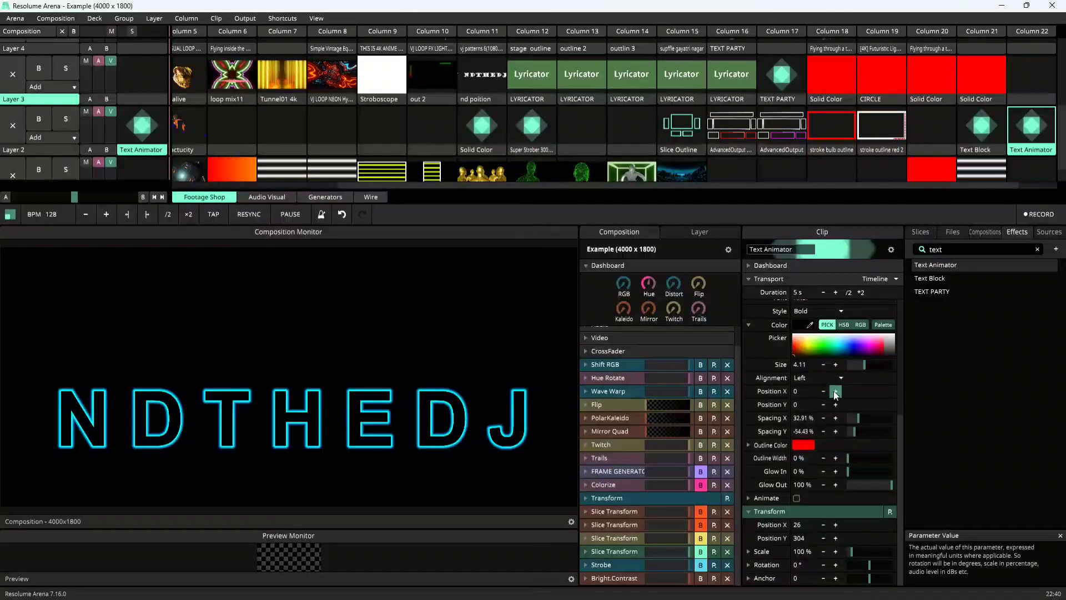
Set the text alignment to Center and change its outline color to green.
click(807, 379)
click(814, 401)
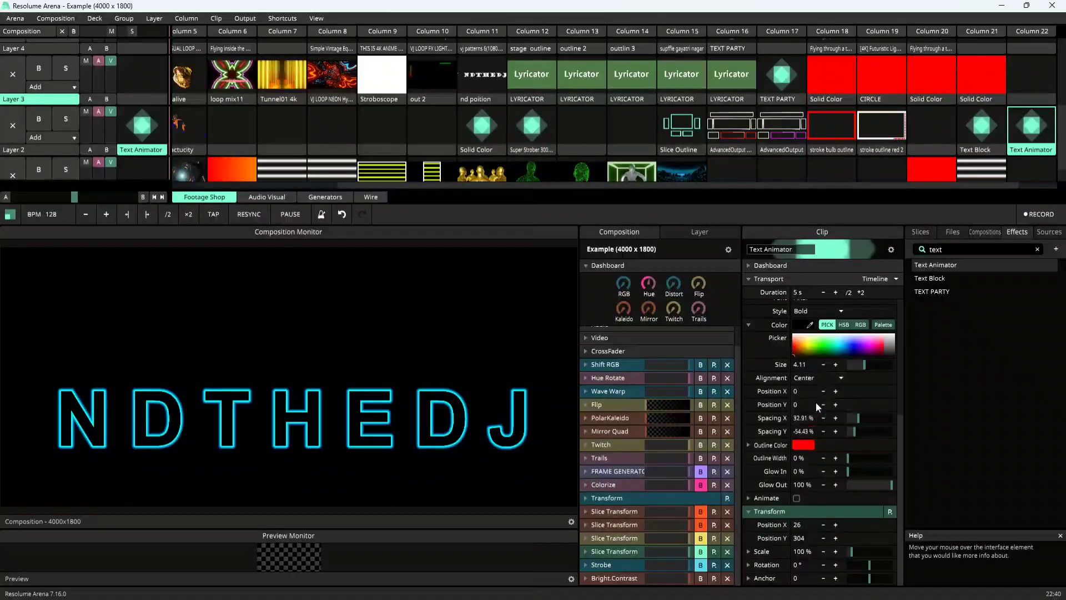
click(805, 444)
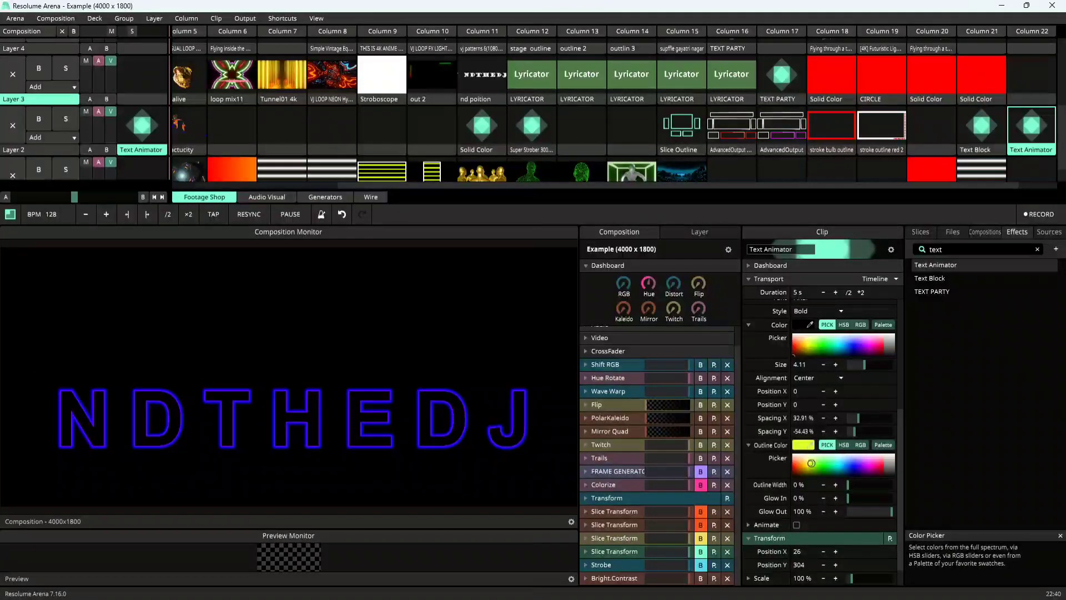
mouse_move(811, 463)
mouse_down()
mouse_move(883, 464)
mouse_move(798, 466)
mouse_move(828, 465)
mouse_up()
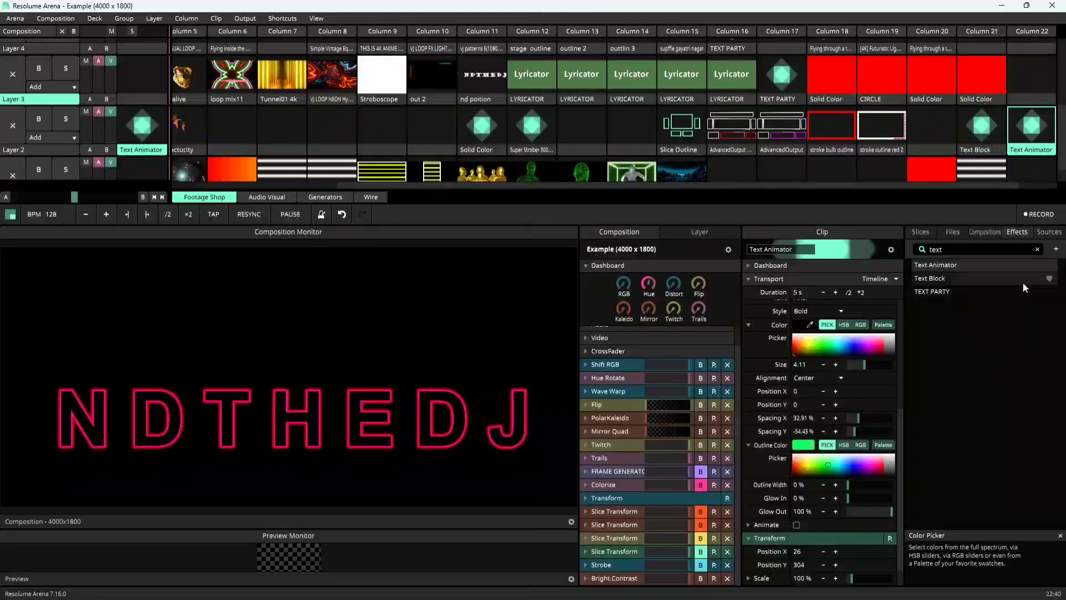
Browse the available generator sources.
click(1045, 232)
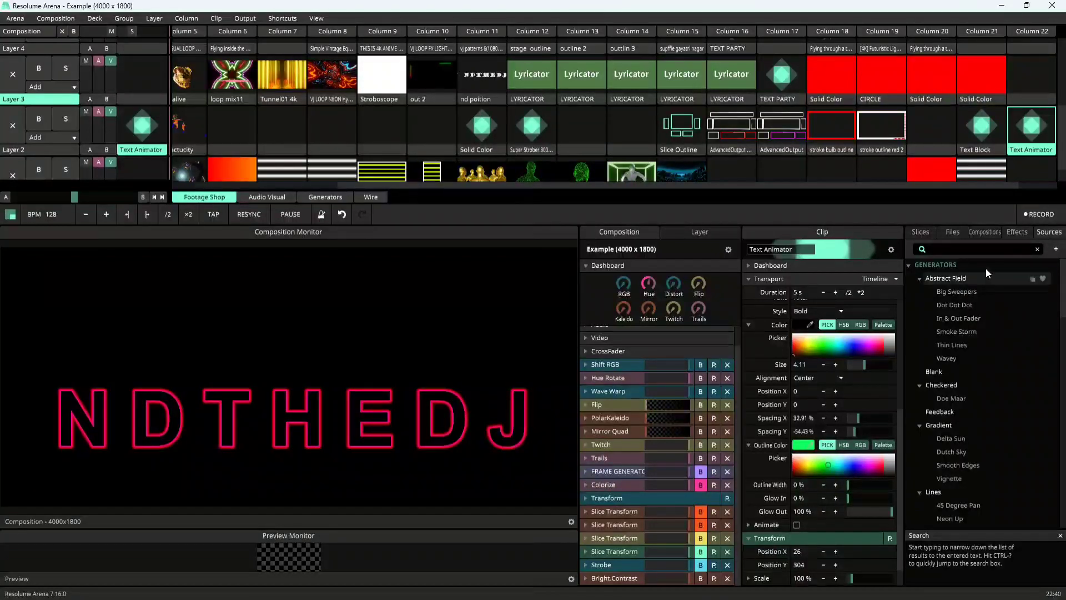
scroll(975, 396, down, 10)
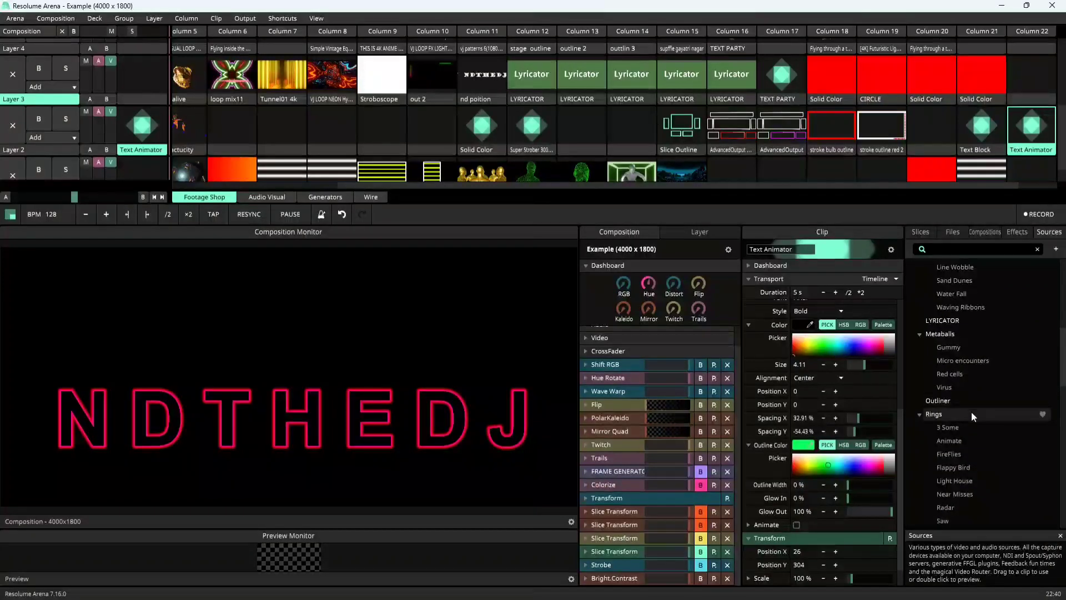
scroll(971, 413, down, 10)
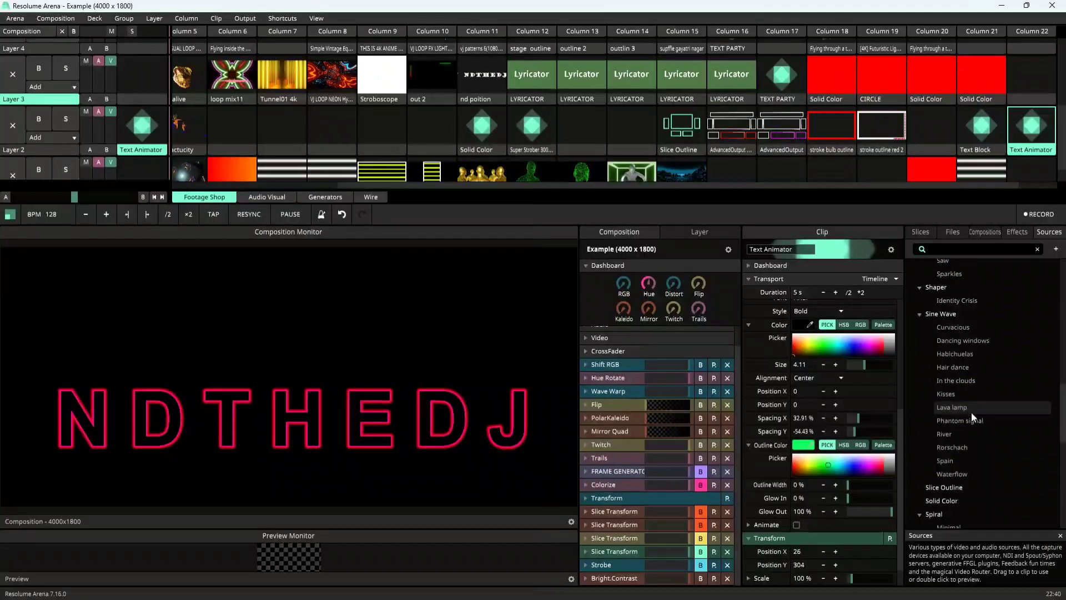
scroll(971, 414, up, 20)
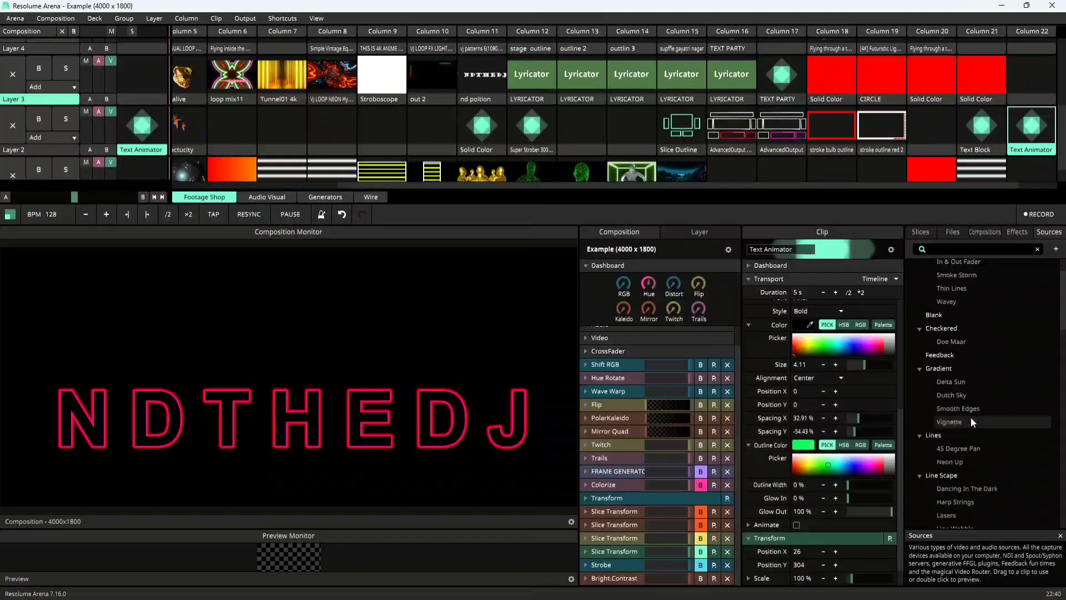
Launch the Lines clip of column 21 on Layer 1 and clear the Text Animator from Layer 2.
click(981, 174)
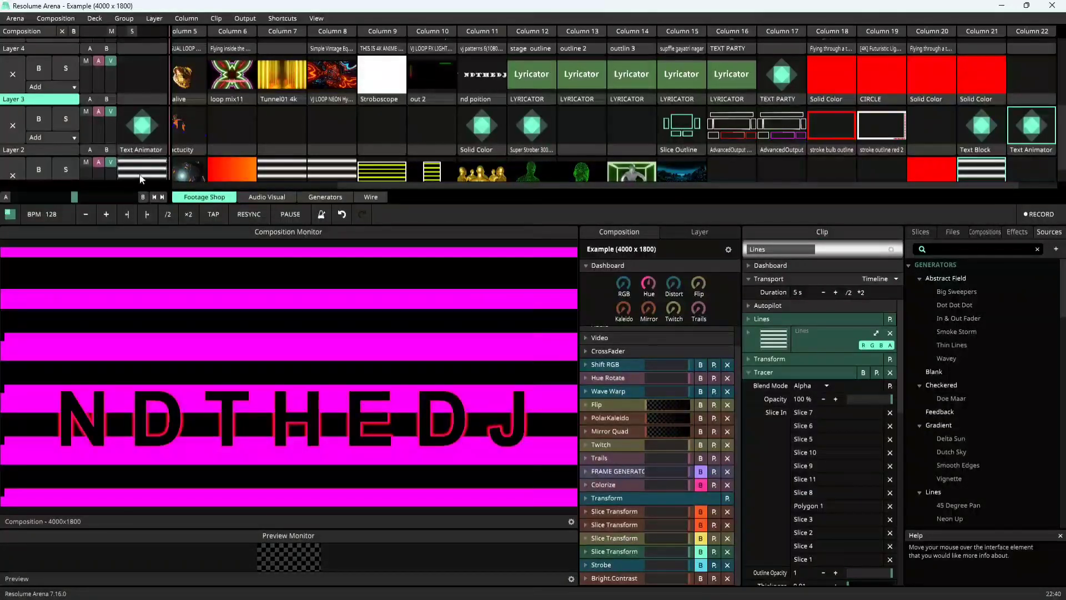
scroll(131, 141, down, 1)
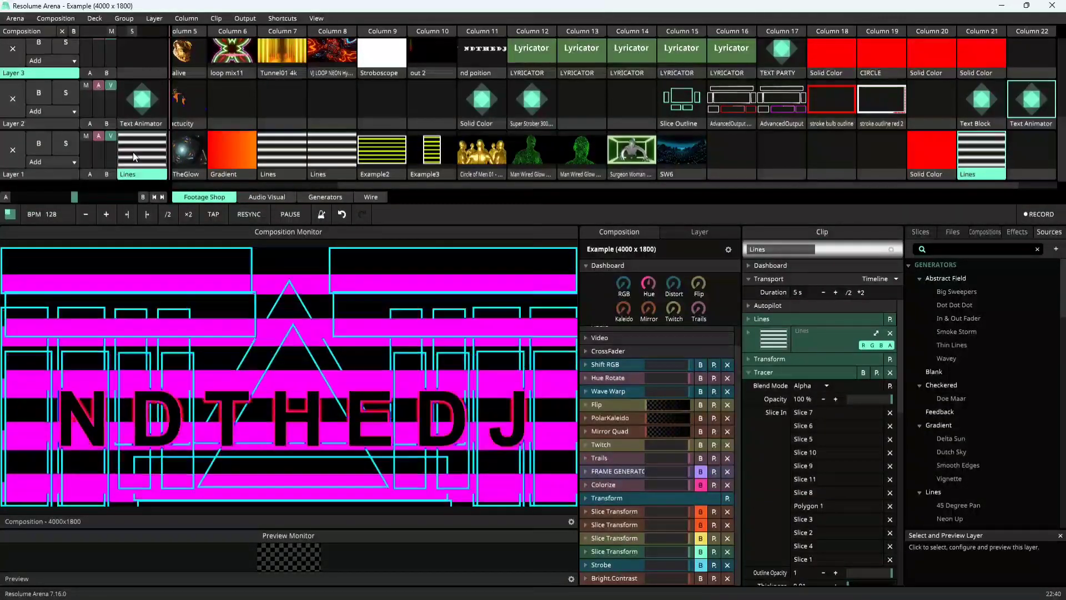
click(11, 108)
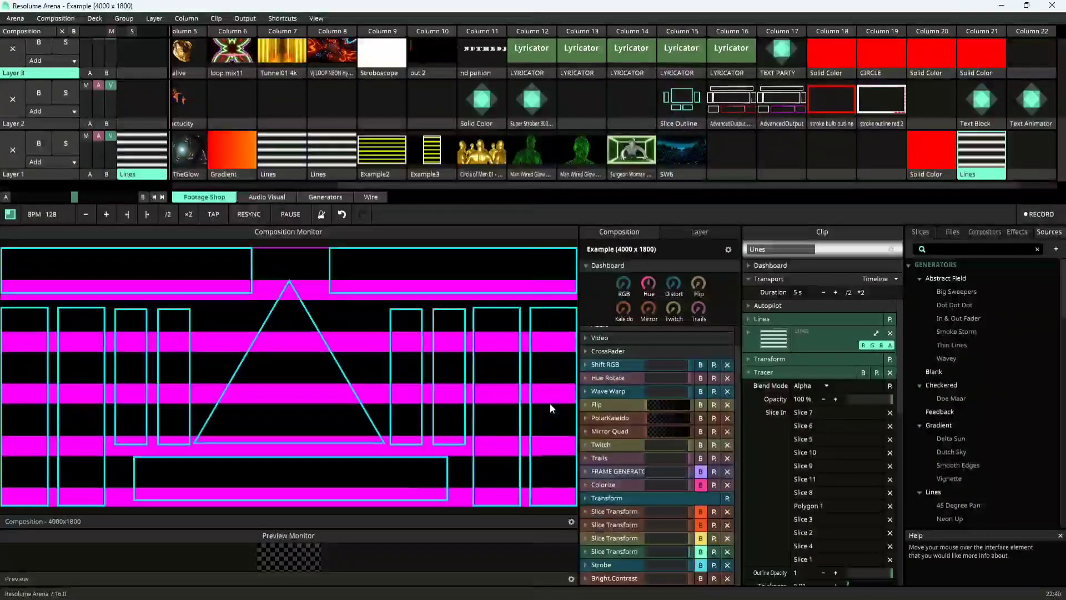
Activate the fourth Slice Transform effect of the composition and bypass the Lines clip's Tracer effect.
click(701, 552)
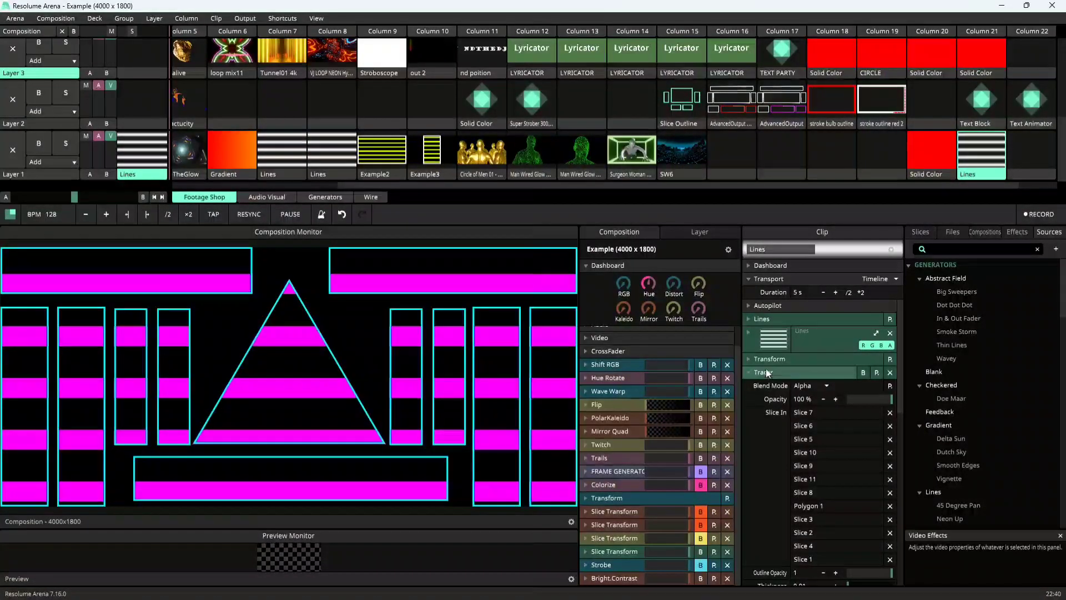
click(764, 370)
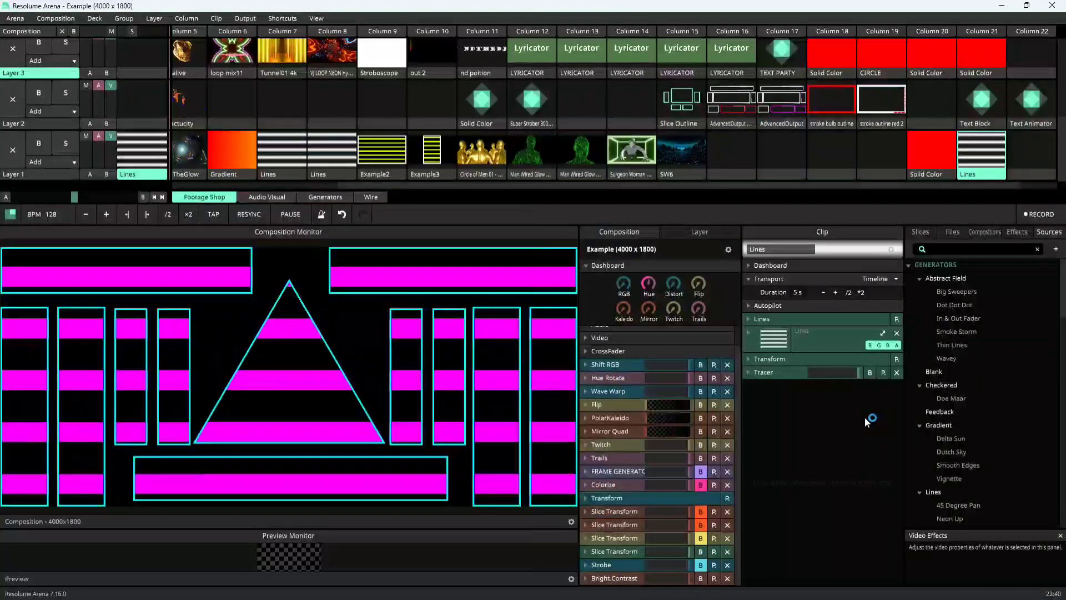
click(869, 373)
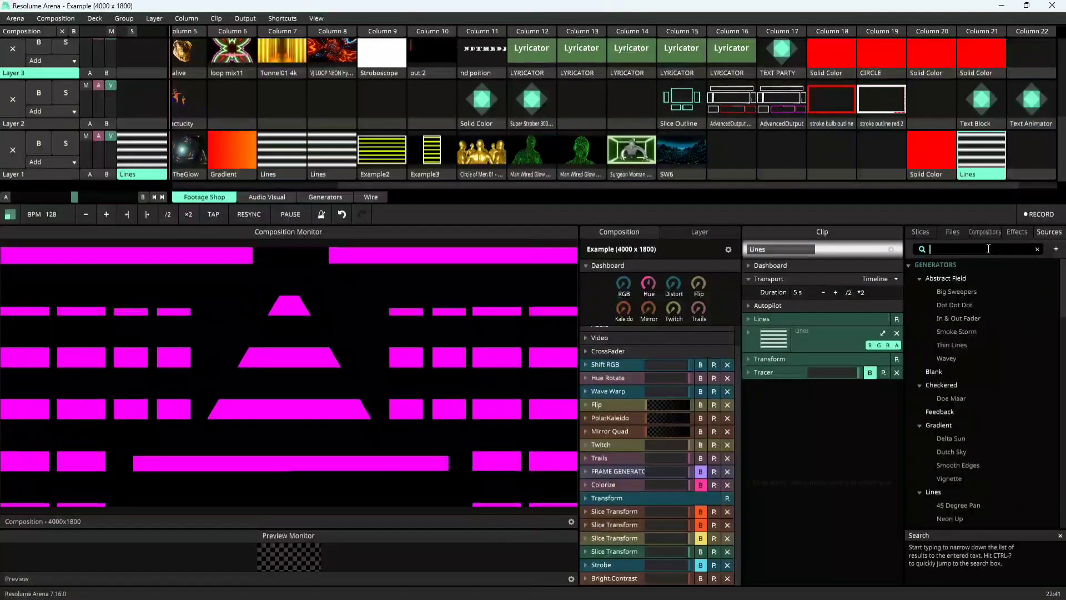
Search the sources for "stag".
click(988, 249)
text(stag)
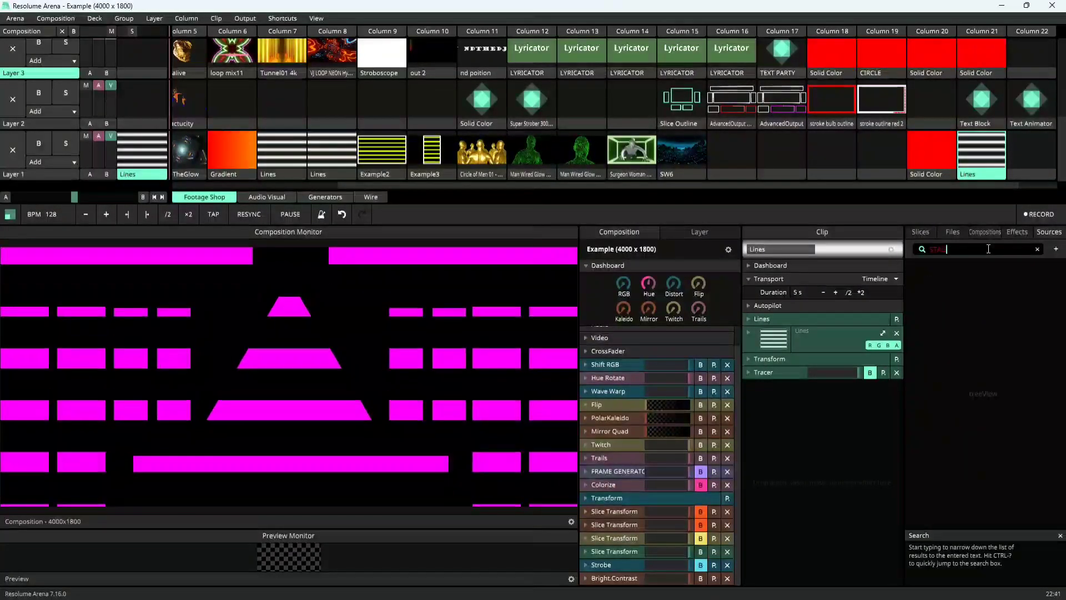
key(BackSpace)
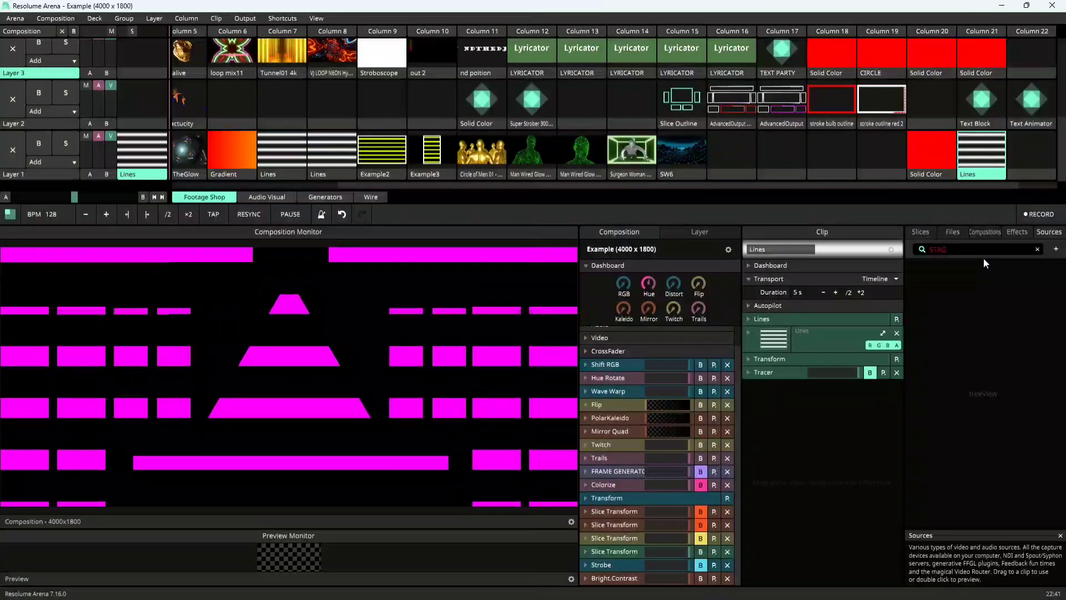
key(BackSpace)
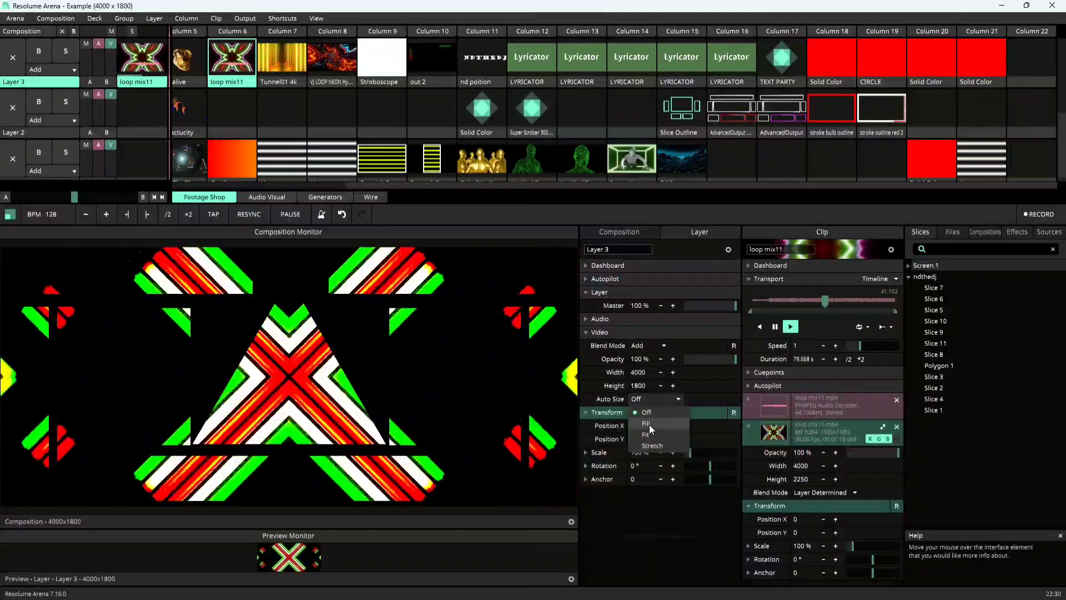
Set Layer 3's auto size to Fill and trim the loop mix11 clip to a section of about 17.7 s.
click(649, 424)
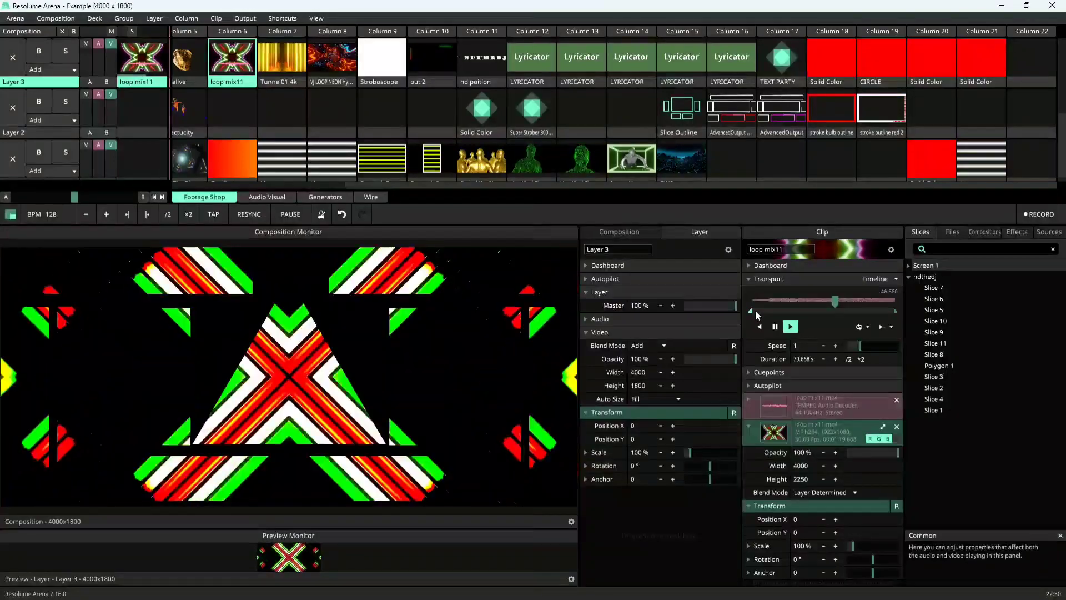
drag(751, 311, 800, 312)
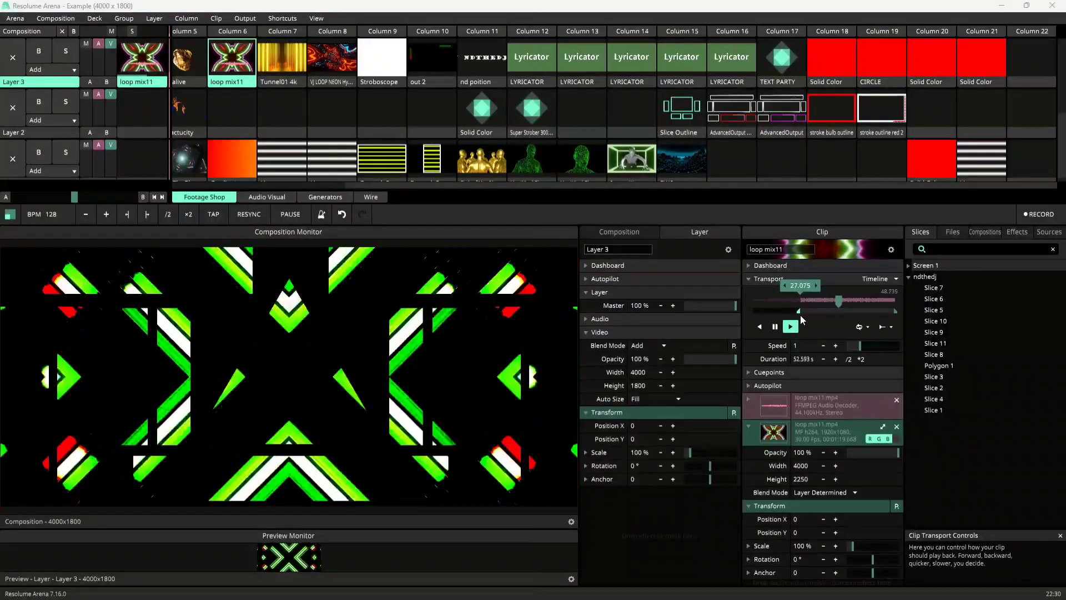
drag(895, 311, 875, 312)
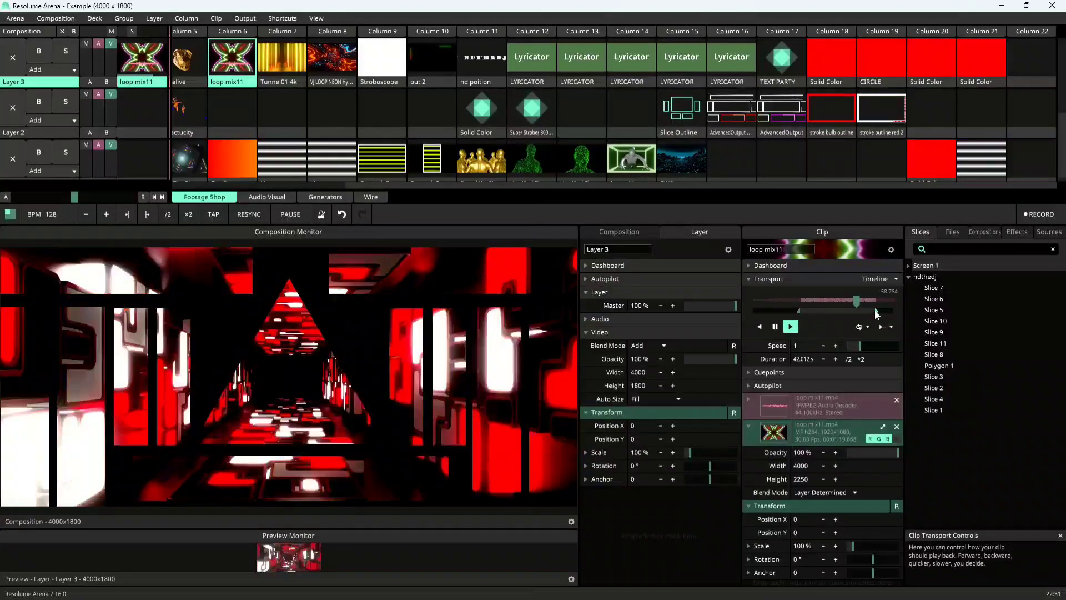
mouse_move(877, 312)
mouse_down()
mouse_move(804, 311)
mouse_move(818, 315)
mouse_up()
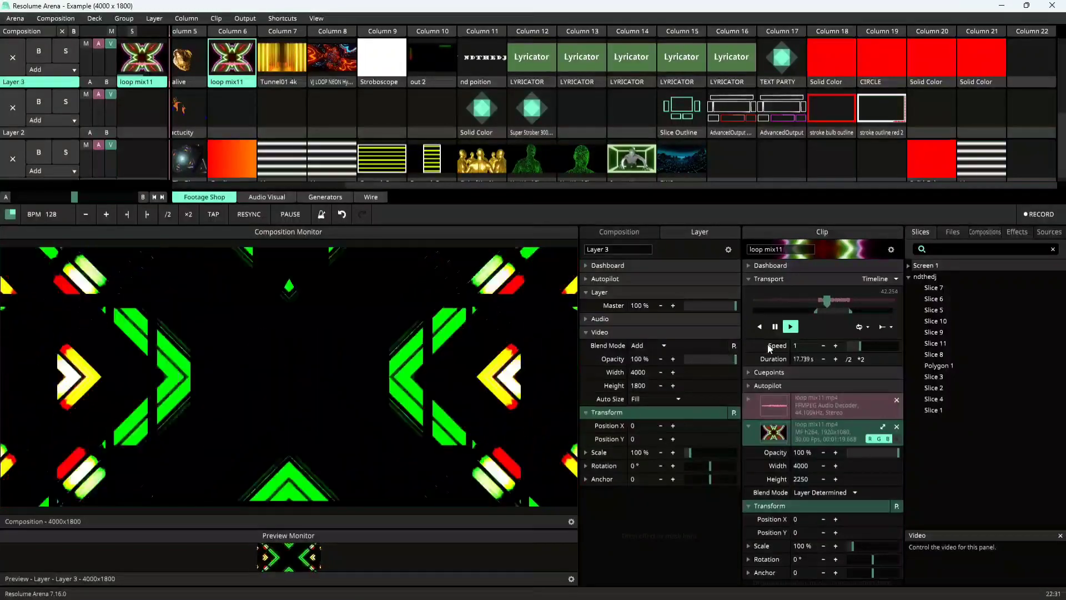
Scrub the loop mix11 clip and shift the composition's colours with the Hue dashboard dial.
drag(840, 305, 814, 310)
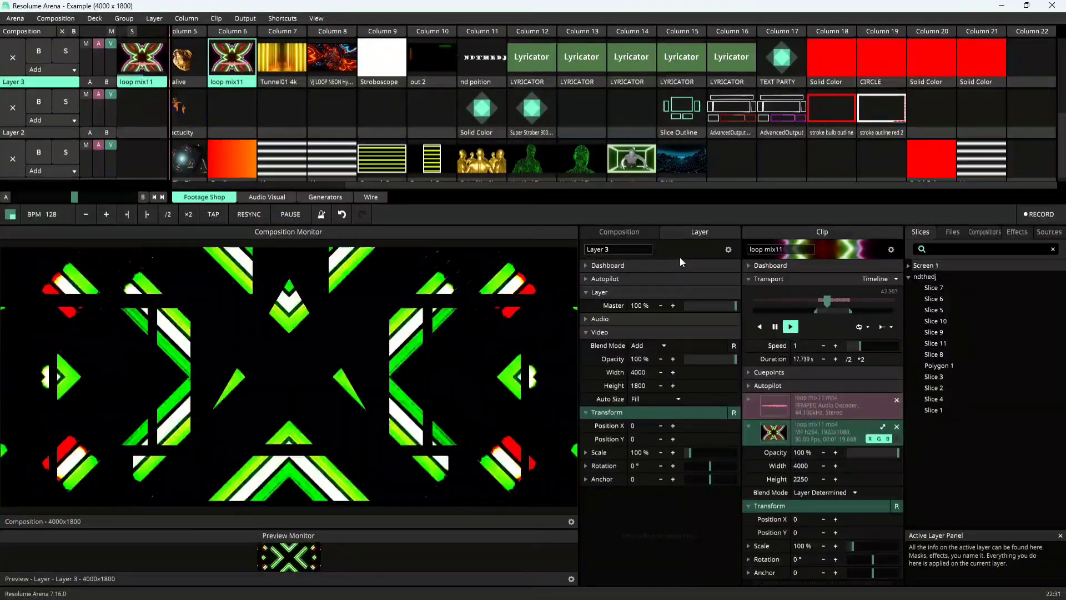
click(611, 233)
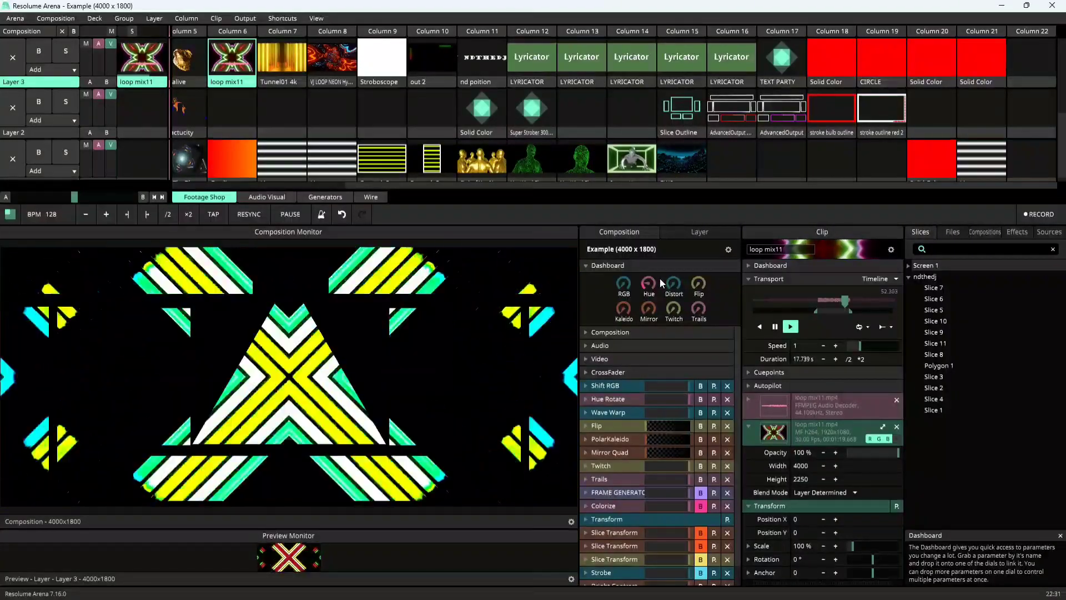
click(632, 265)
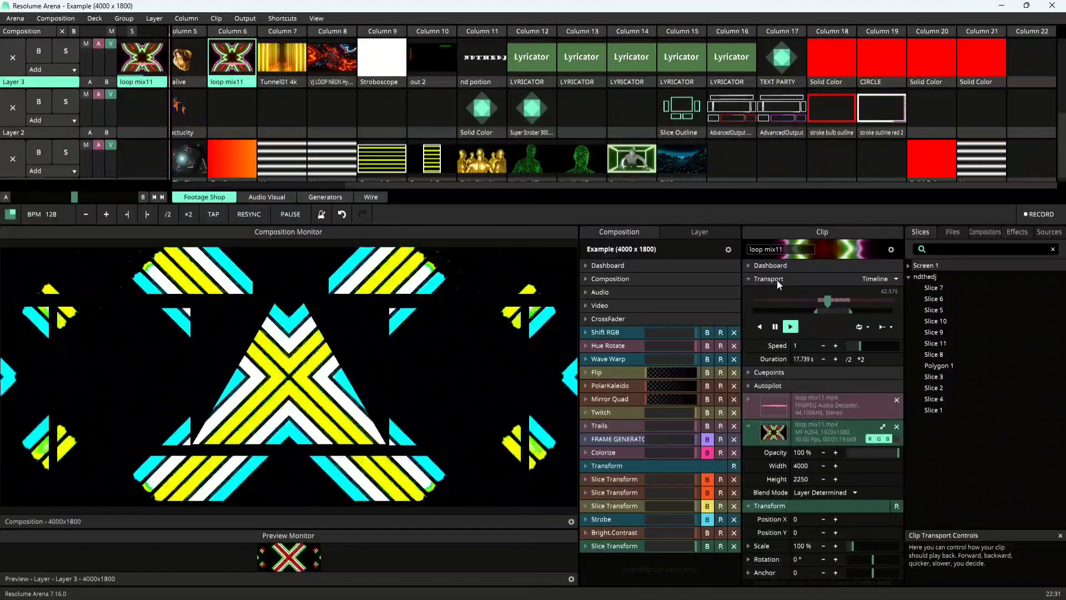
Apply the Tracer effect to the loop mix11 clip with the ndthedj slices, Solid Color texture in red and Show BG enabled.
click(775, 280)
scroll(849, 372, down, 5)
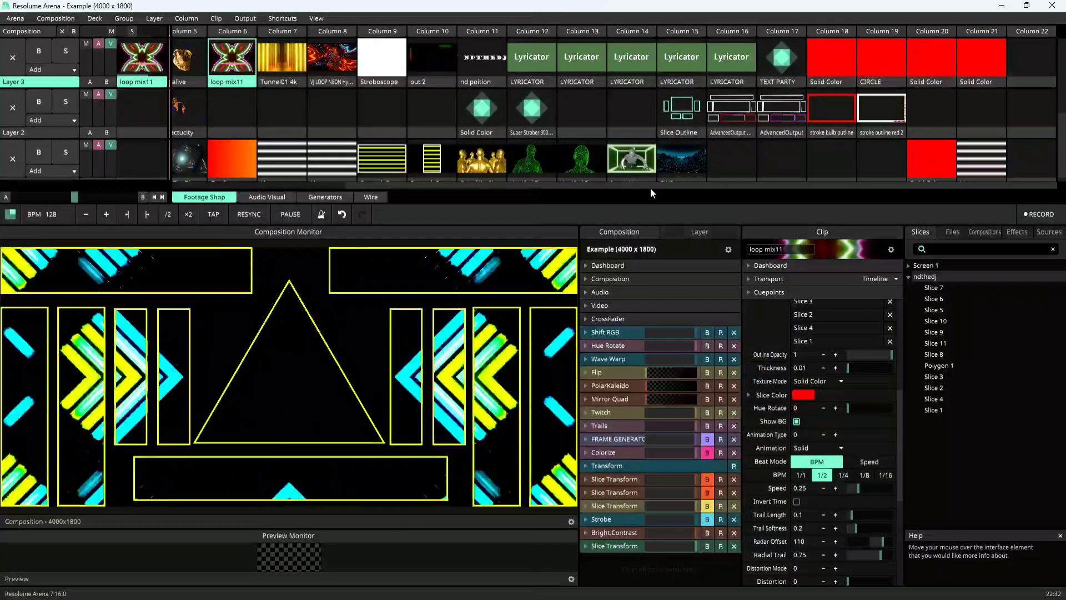
Clear Layer 3 and launch the Simple Vintage Equalizer clip in column 8 of Layer 4.
scroll(594, 139, up, 3)
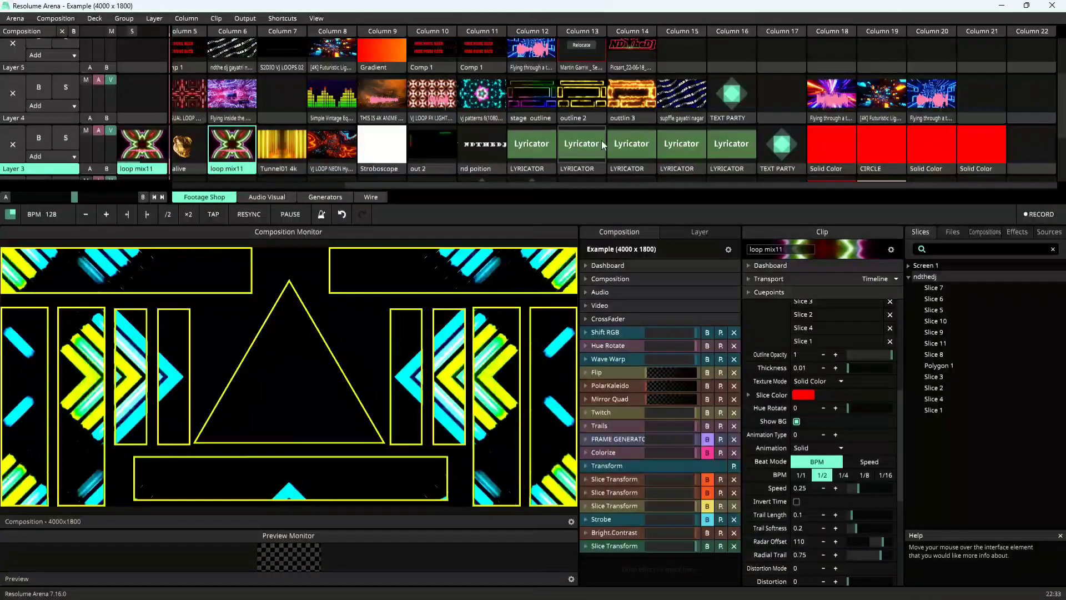
drag(585, 185, 388, 184)
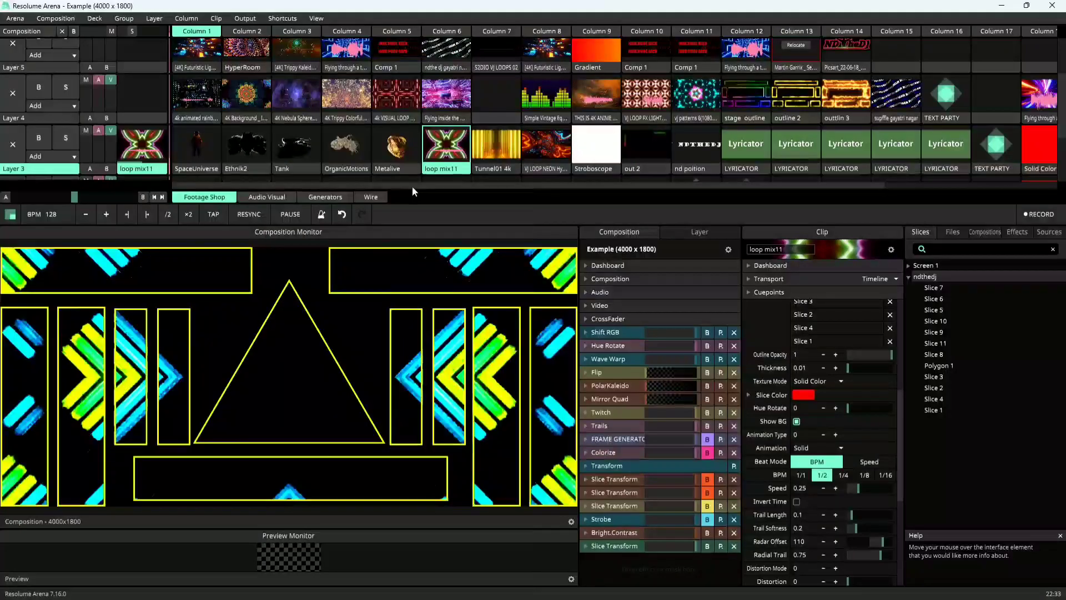
scroll(361, 138, up, 1)
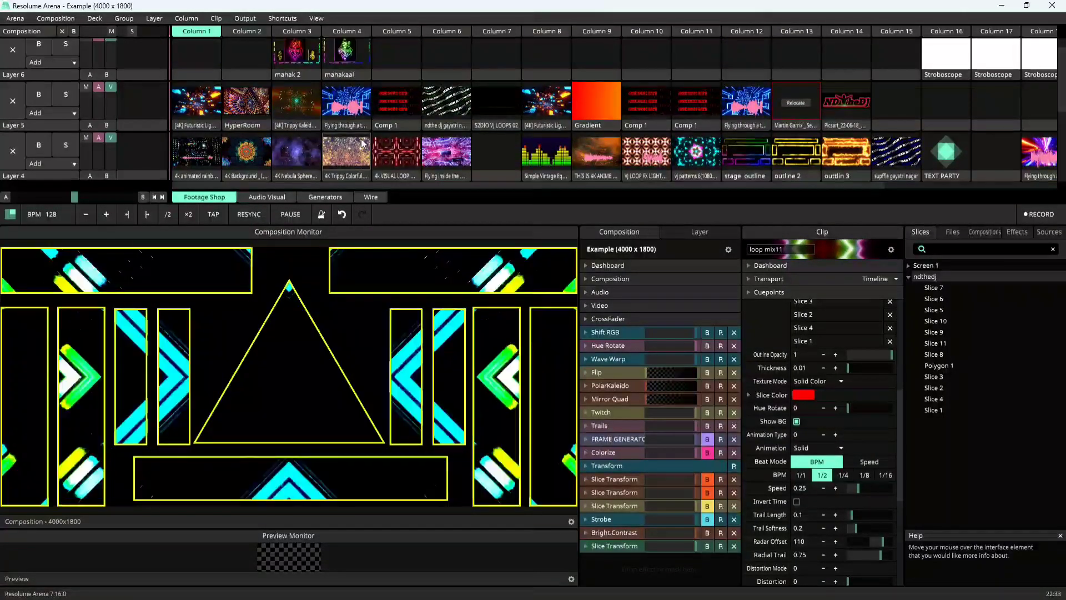
scroll(361, 143, down, 1)
scroll(361, 138, down, 1)
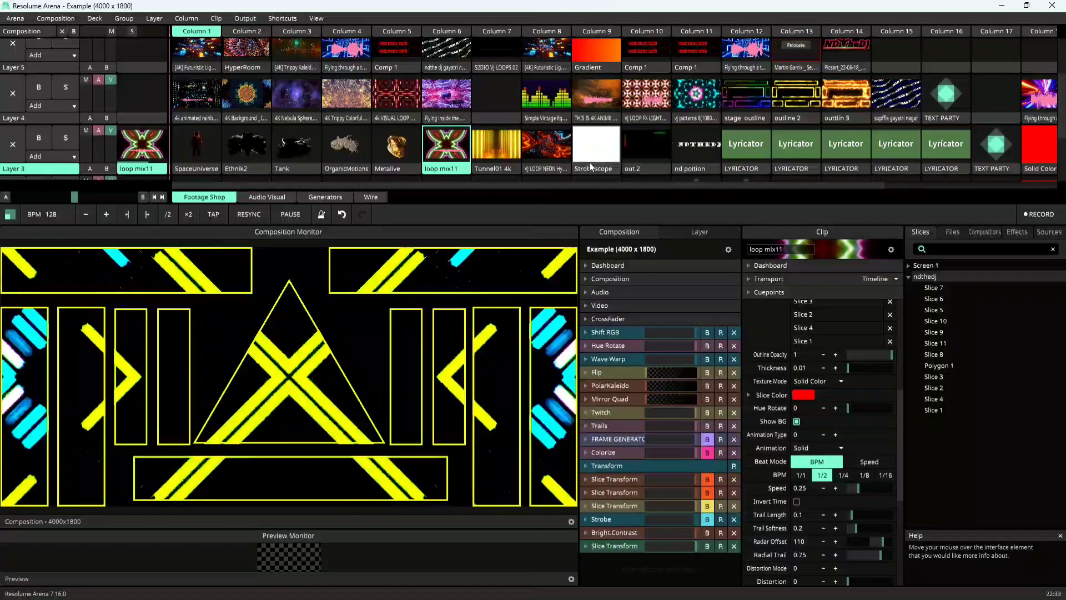
click(549, 102)
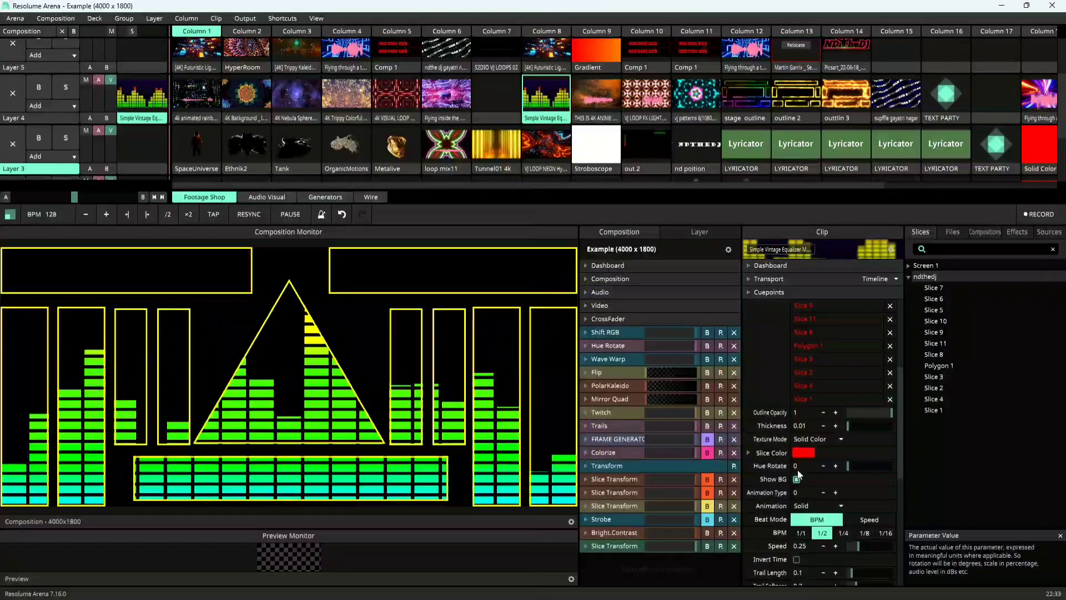
Thicken the equalizer clip's Tracer outlines to 0.13 and rotate the composition's Hue dial until the outlines turn cyan.
mouse_move(849, 429)
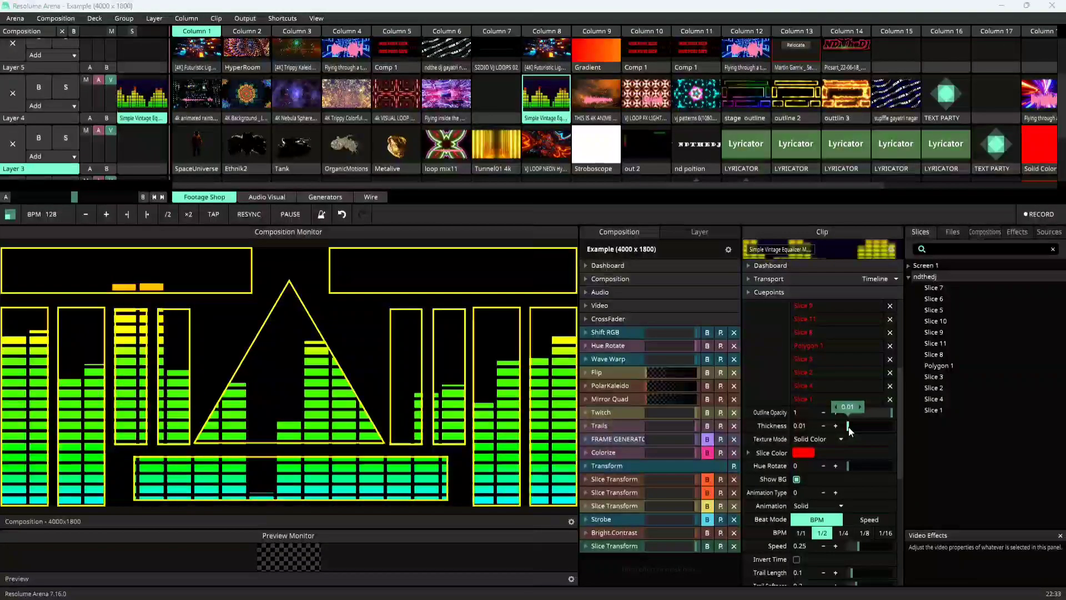
drag(849, 428, 854, 427)
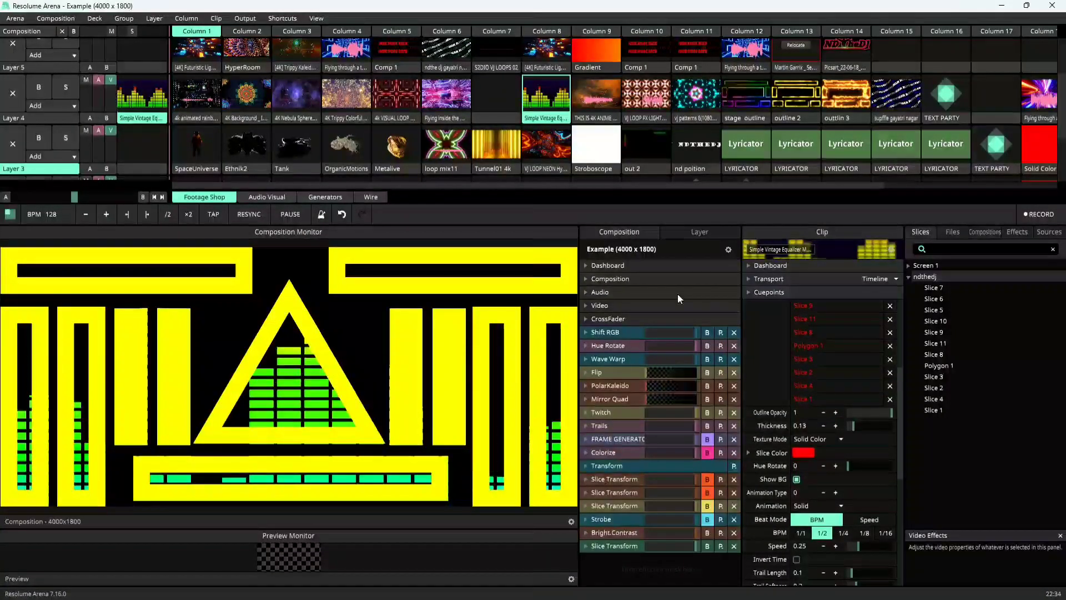
click(595, 268)
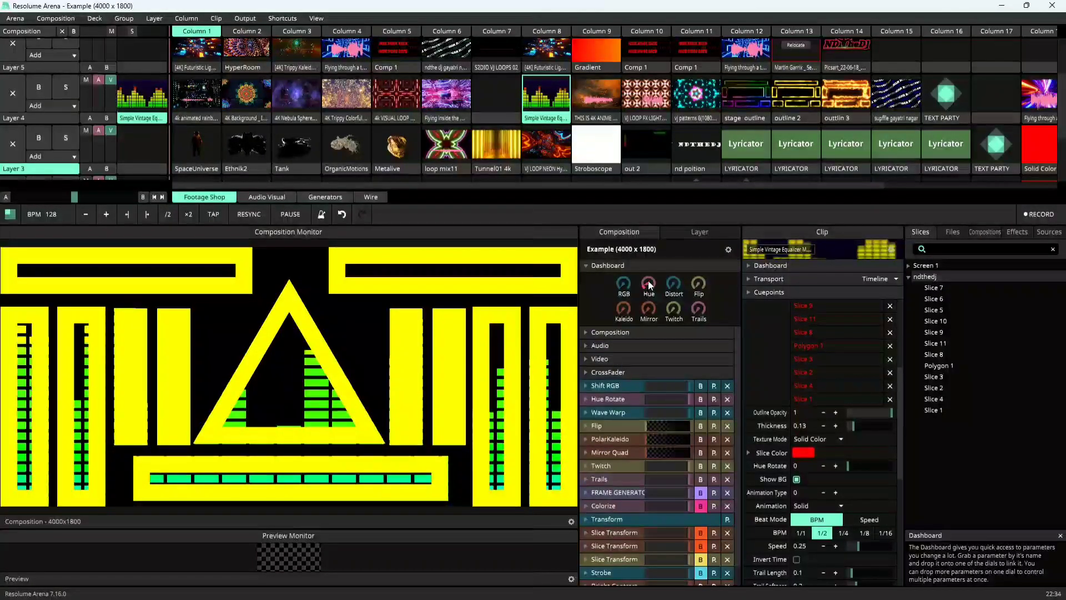
drag(650, 273, 683, 226)
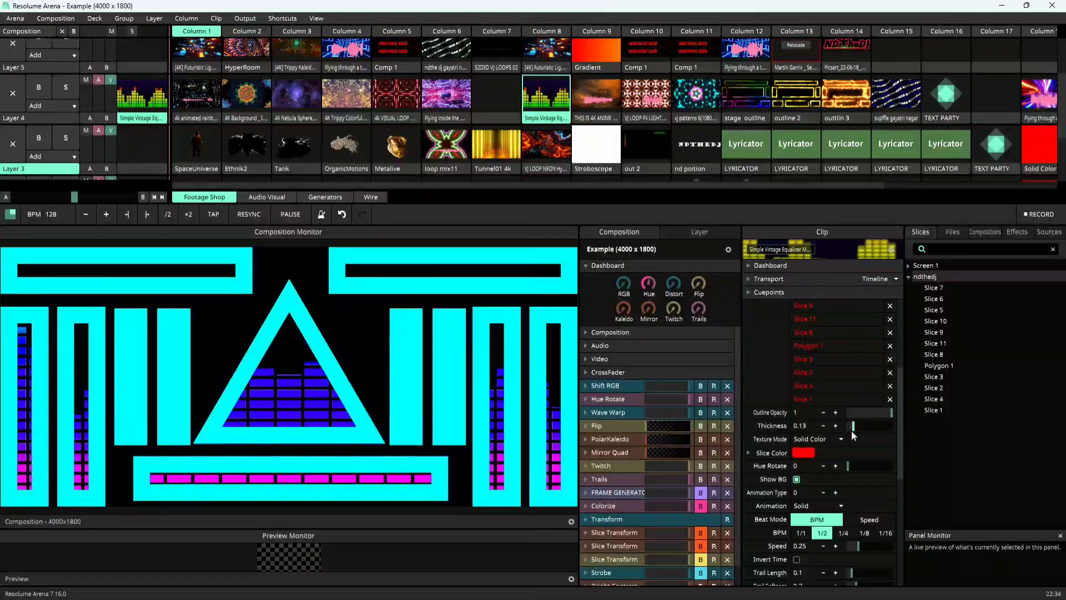
Reduce the Tracer outline thickness of the equalizer clip to 0.01.
click(822, 426)
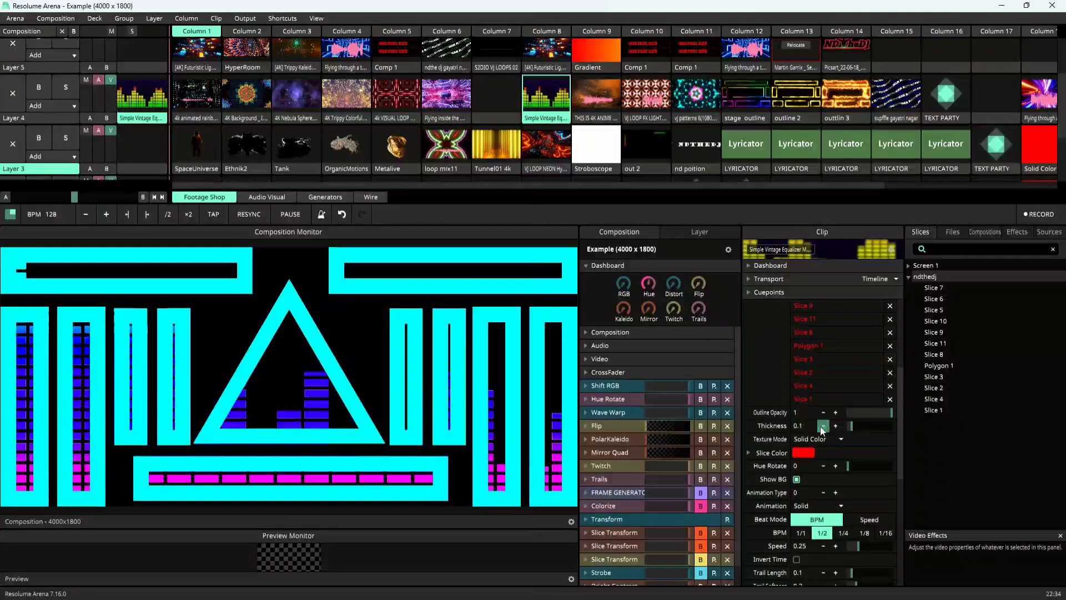
click(822, 426)
click(822, 425)
click(823, 425)
click(823, 426)
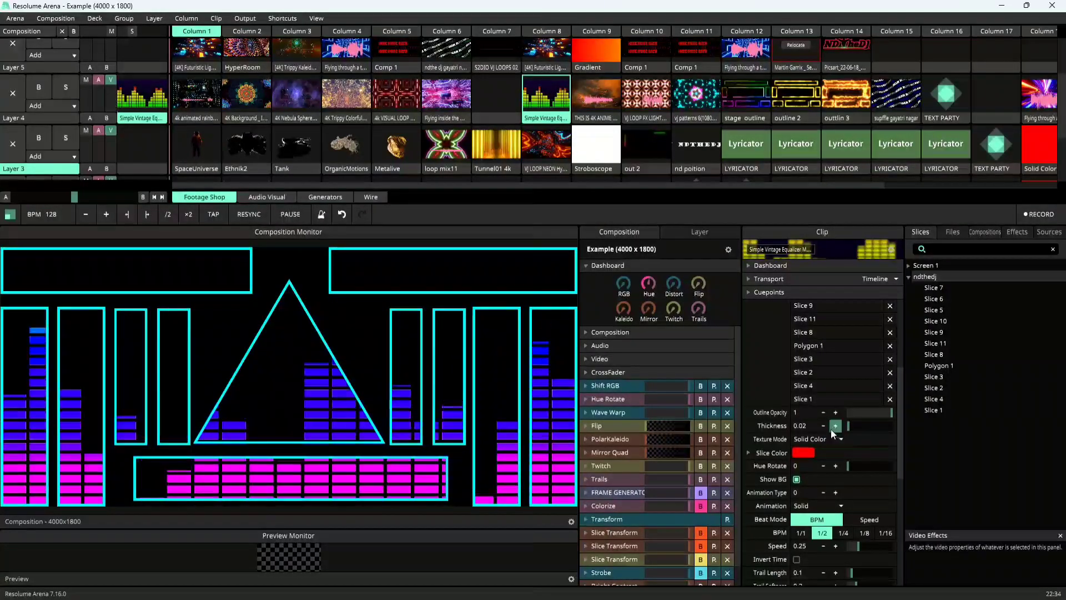
click(823, 427)
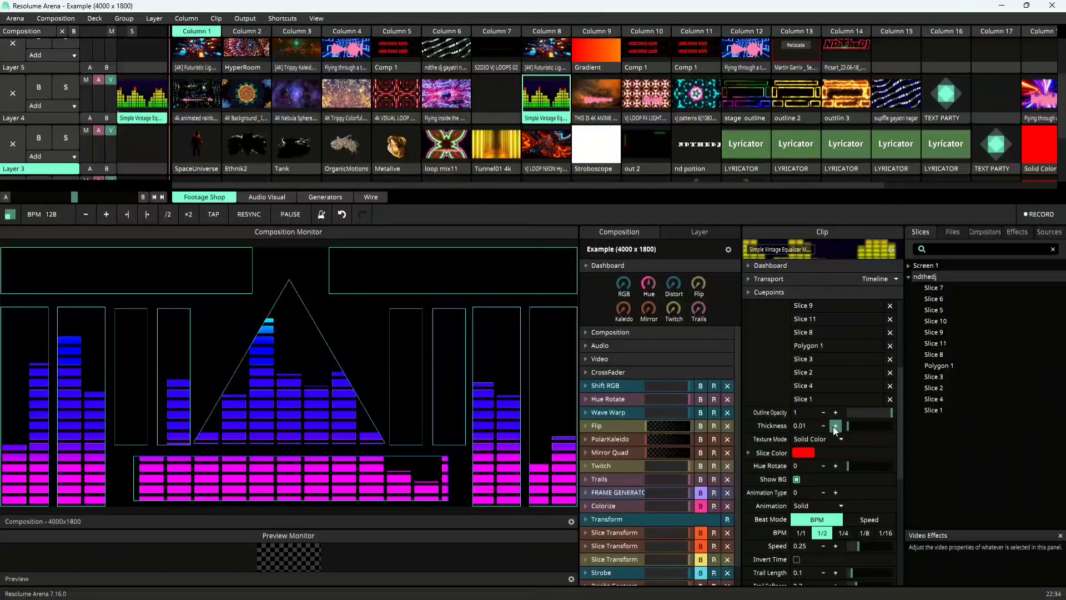
click(833, 427)
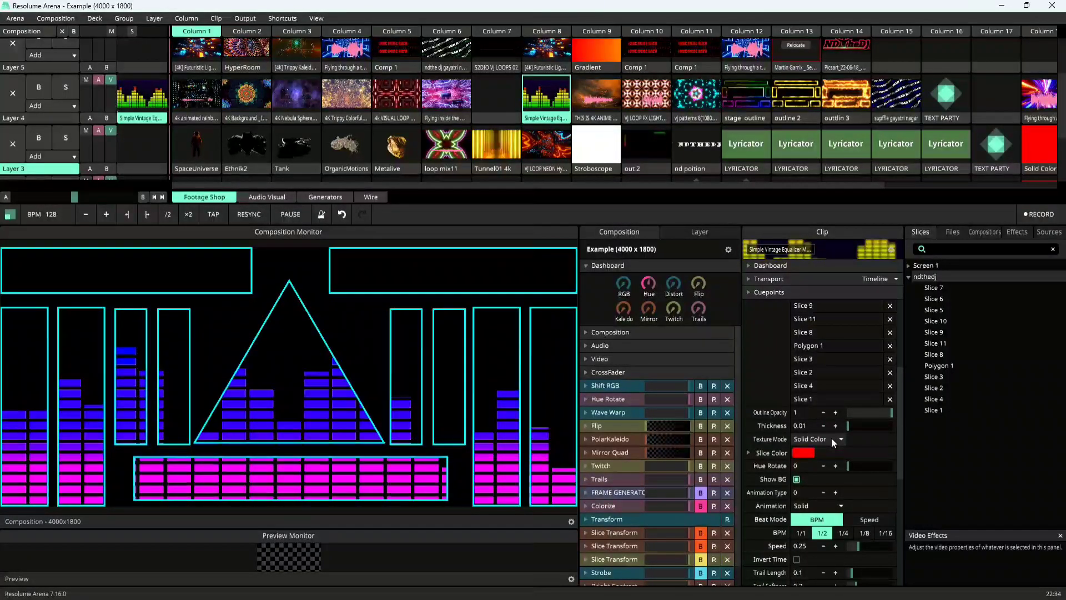
Try the Hue Rotate and Content texture modes on the Tracer outlines and return to Solid Color.
click(832, 439)
click(825, 464)
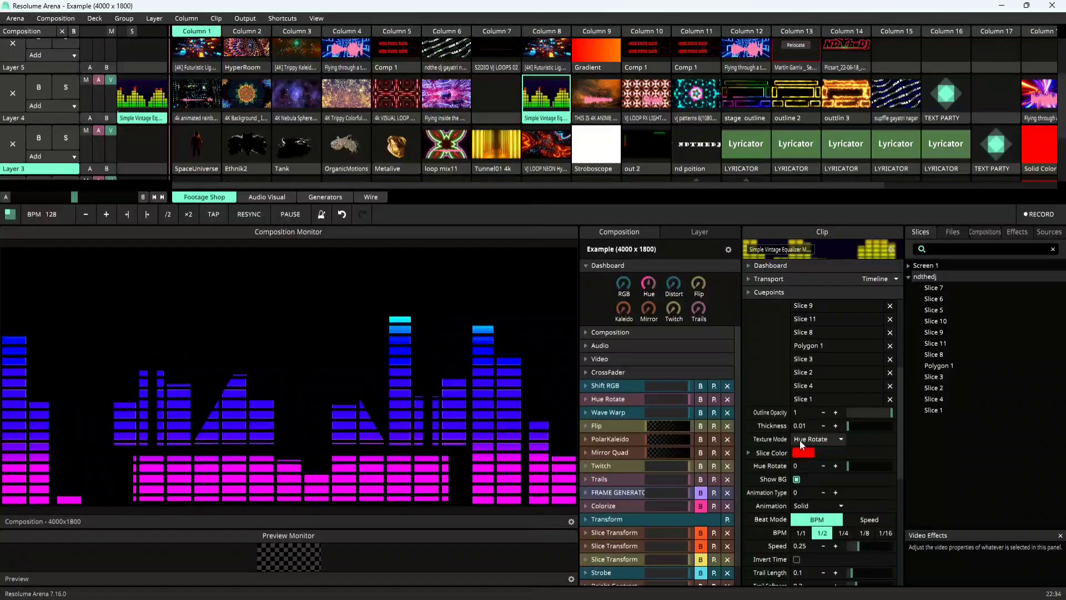
click(801, 440)
click(815, 452)
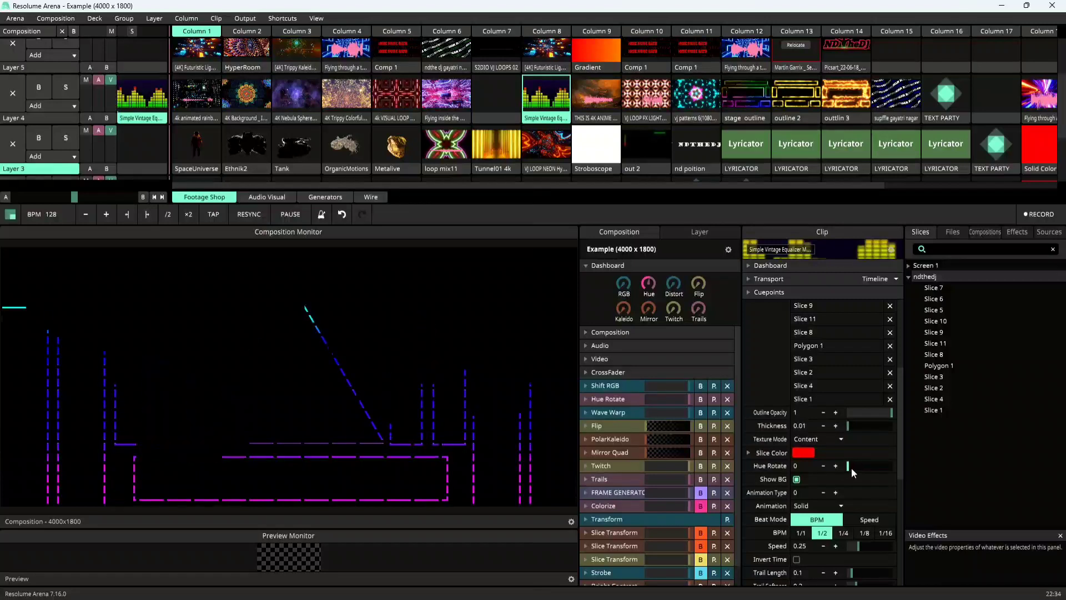
mouse_move(849, 466)
mouse_down()
mouse_move(874, 468)
mouse_move(839, 472)
mouse_up()
scroll(832, 485, down, 2)
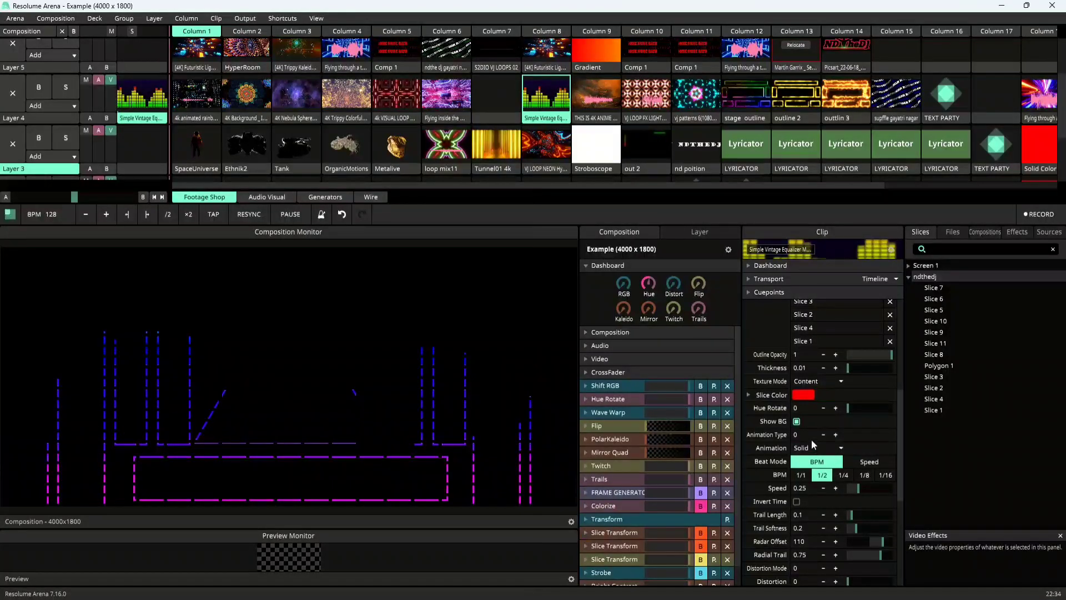
click(815, 381)
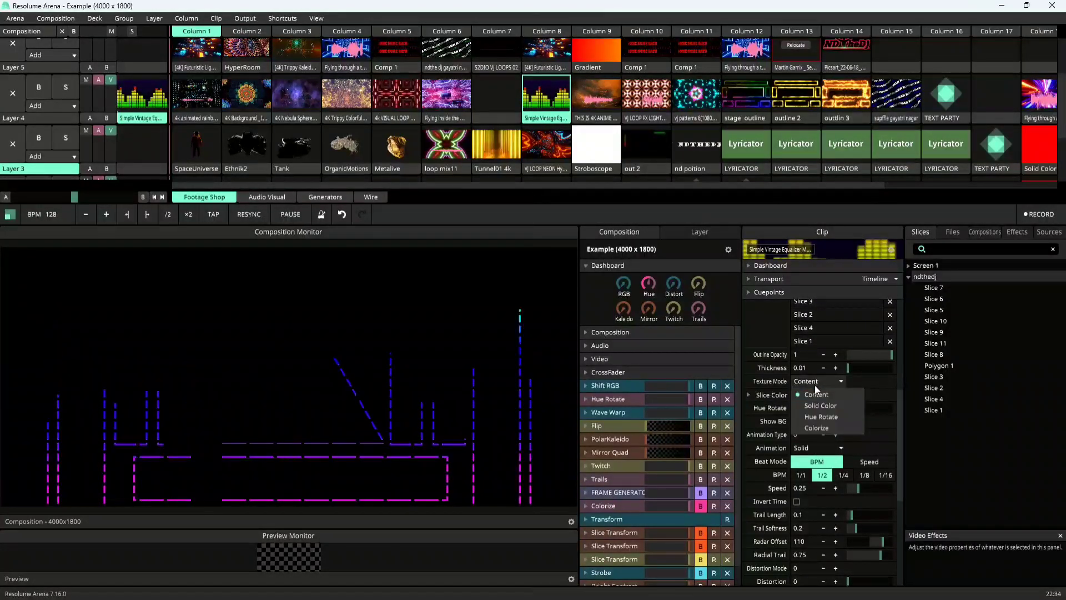
click(818, 404)
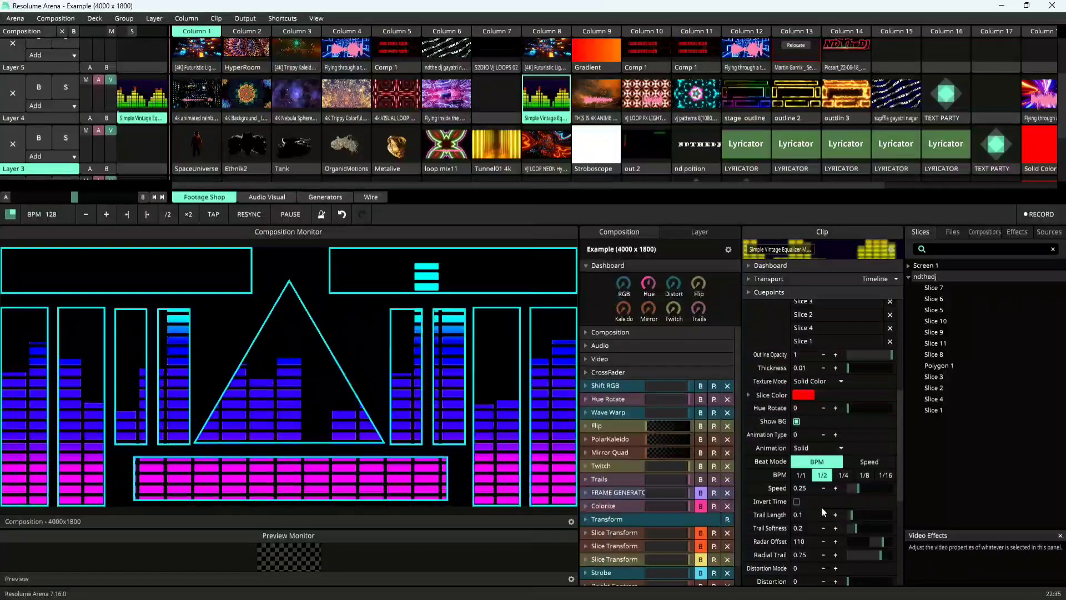
Set the Tracer effect's Distortion to 0.63 and pick yellow as the distortion color.
scroll(821, 507, down, 4)
drag(867, 494, 878, 501)
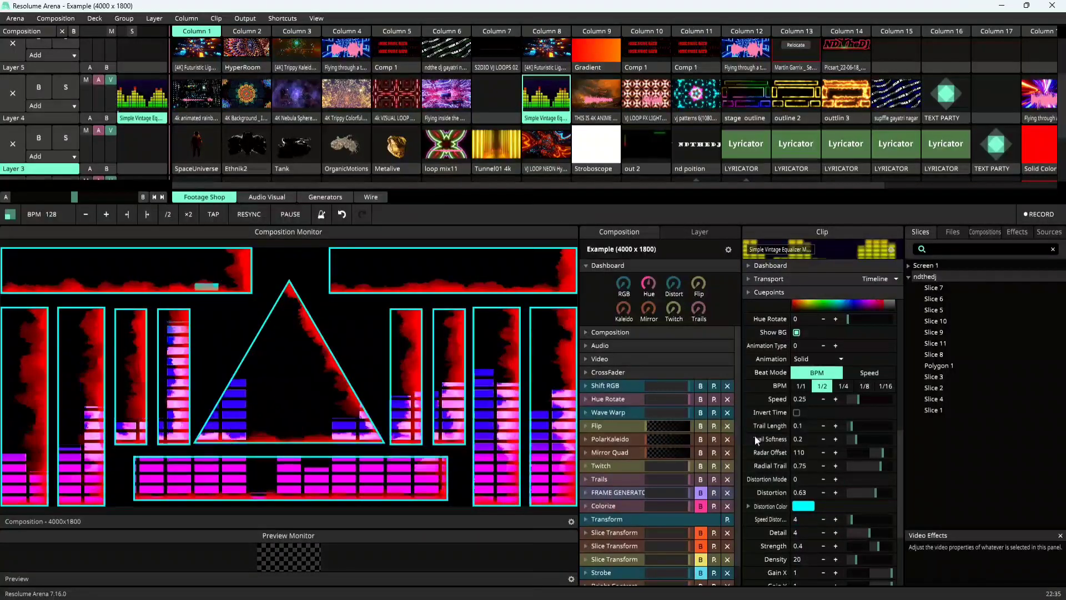
click(804, 506)
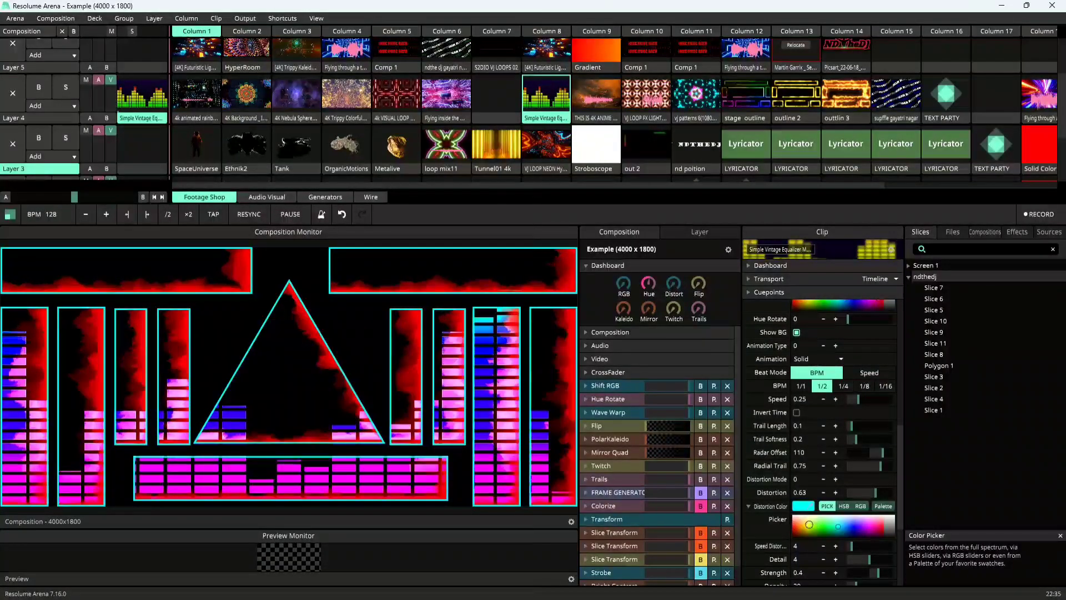
click(809, 525)
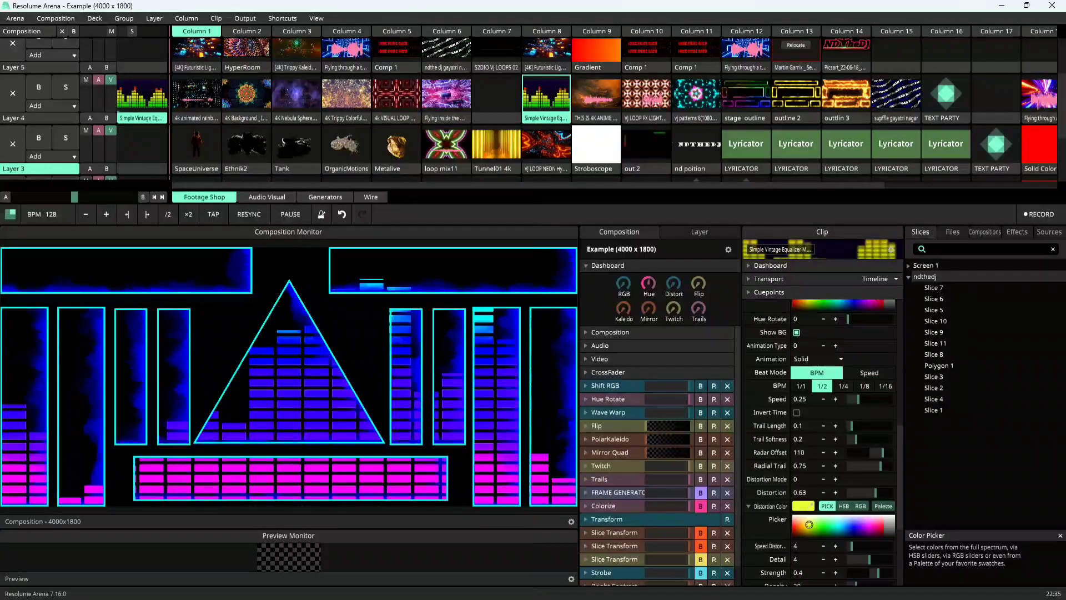
Set the Tracer effect's Glow to 0.22 and collapse the effect's settings.
scroll(803, 462, down, 5)
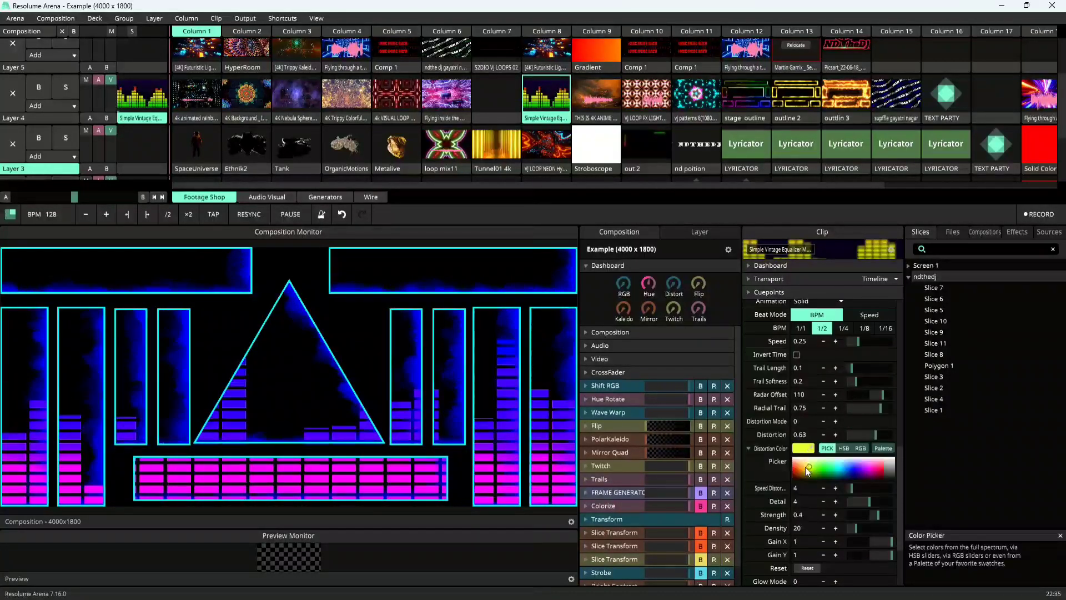
scroll(854, 497, down, 2)
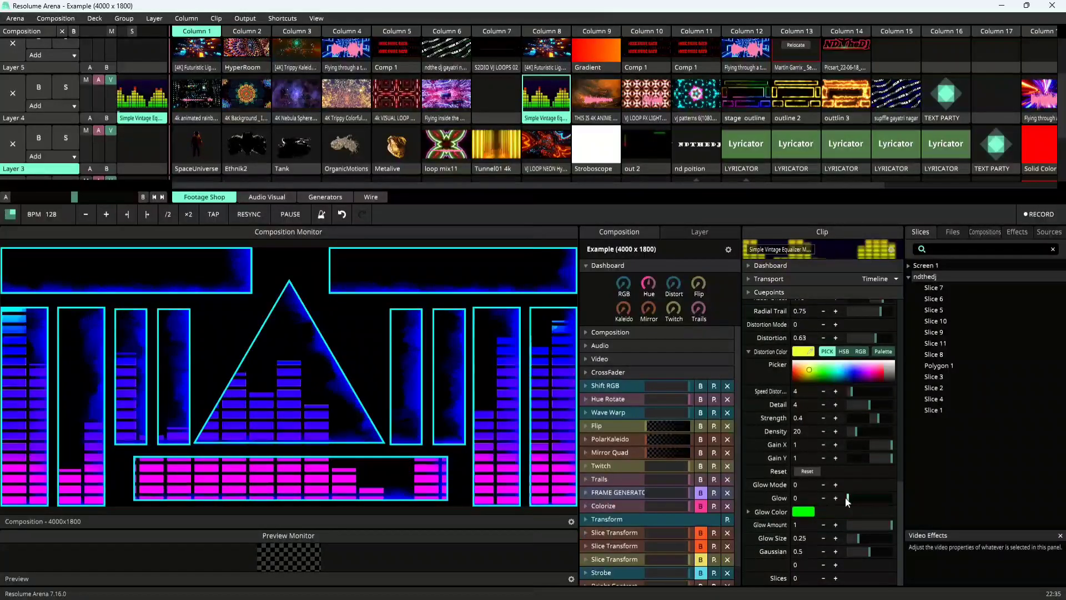
mouse_move(855, 498)
drag(855, 498, 858, 498)
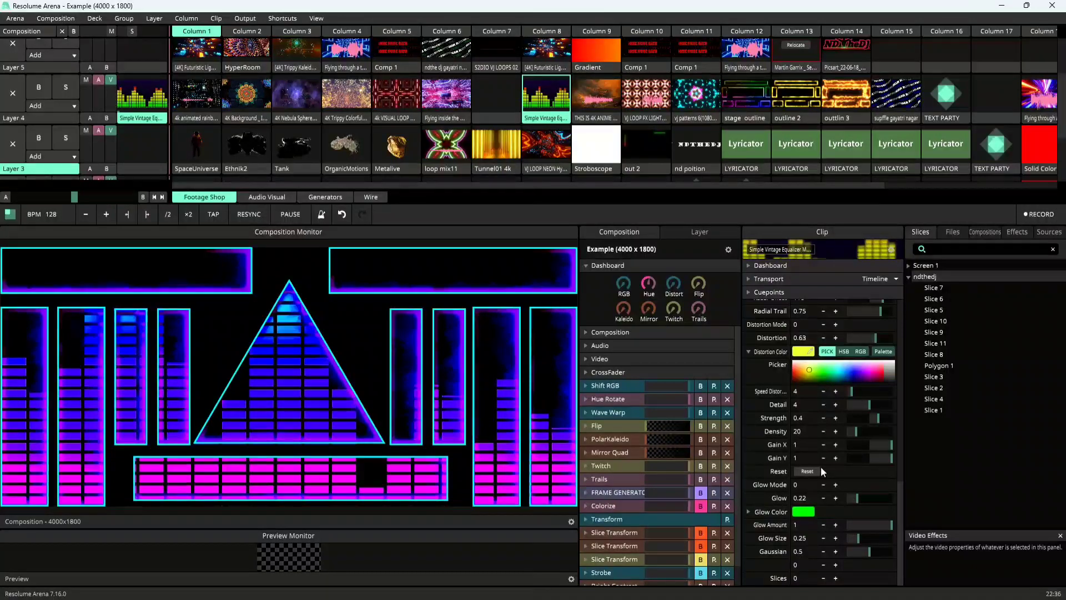
scroll(821, 469, down, 10)
scroll(770, 385, up, 1)
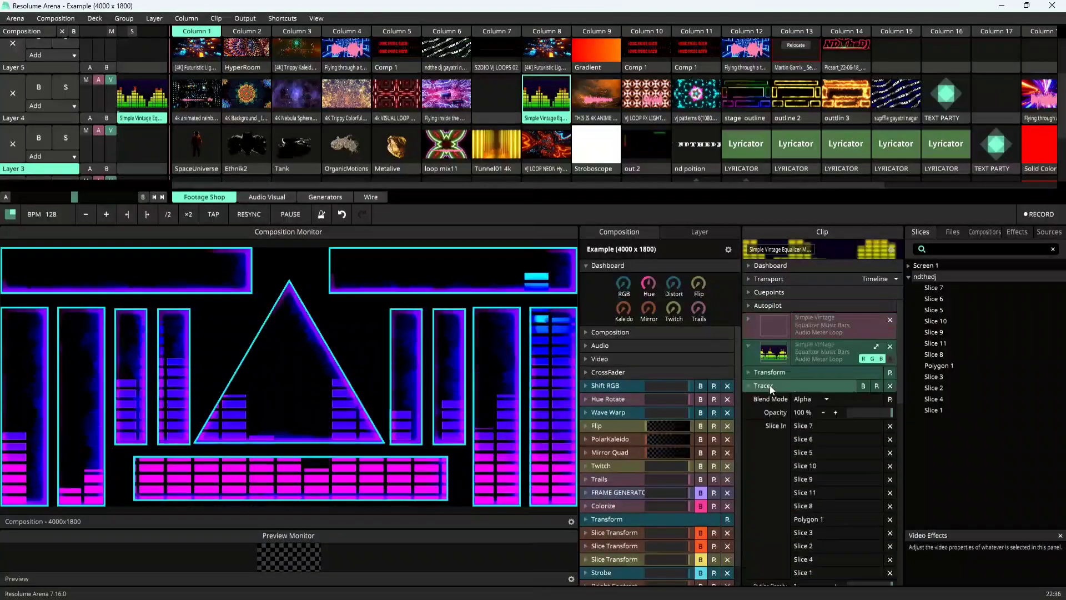
click(761, 385)
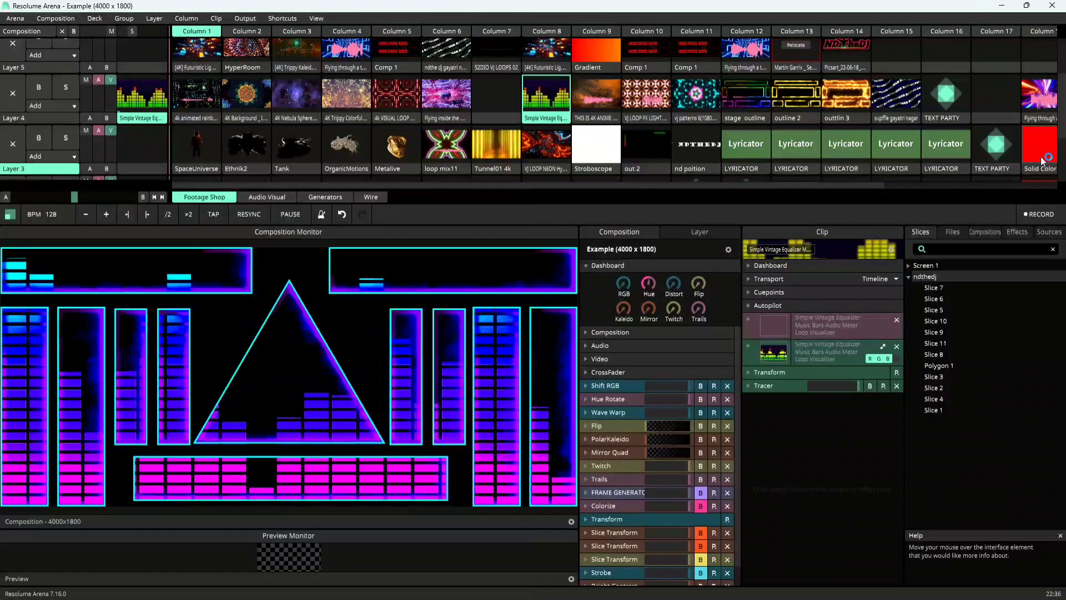
Clear the equalizer clip from Layer 4 and launch the CIRCLE clip in column 19 of Layer 3.
click(1024, 158)
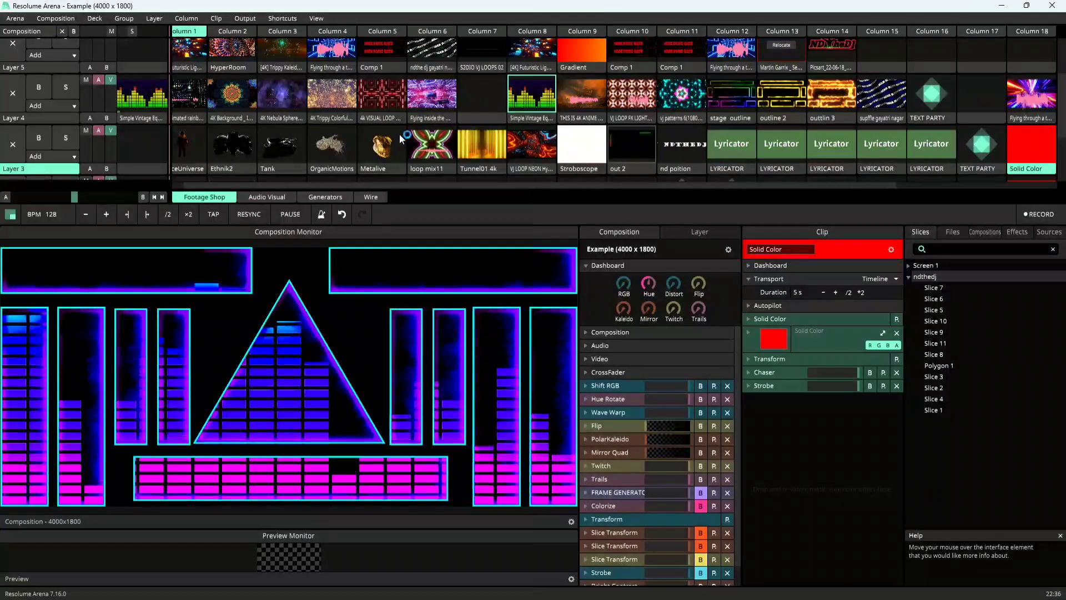
click(12, 93)
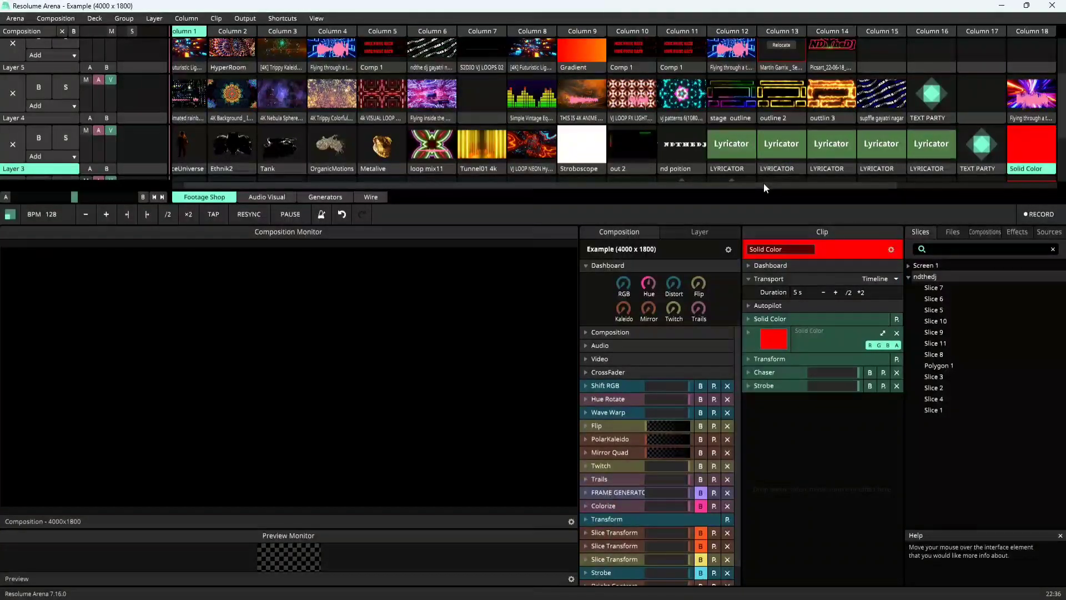
drag(765, 183, 976, 197)
click(890, 156)
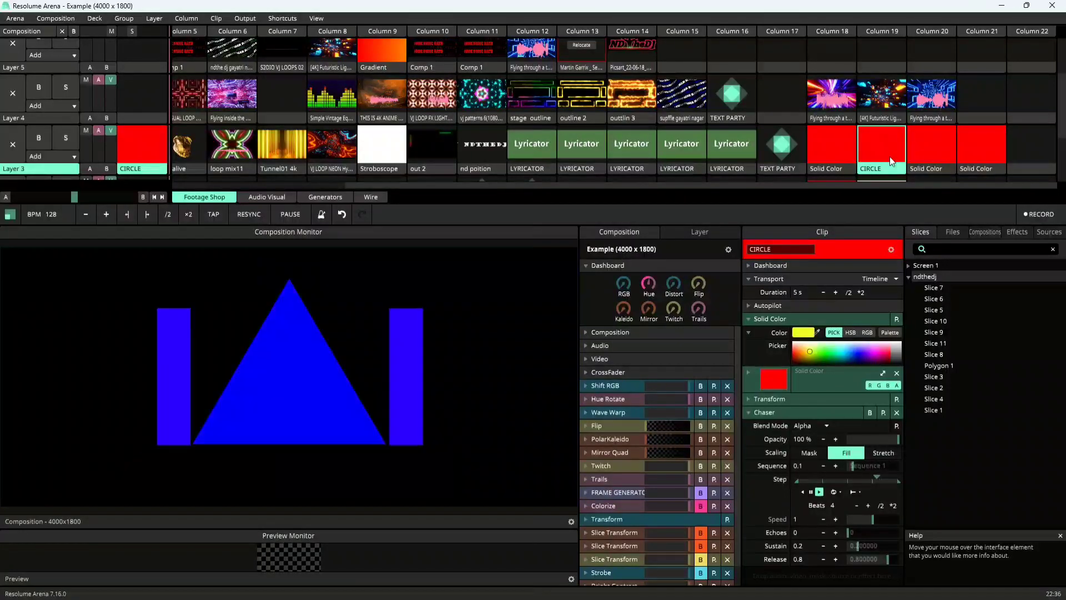
click(838, 152)
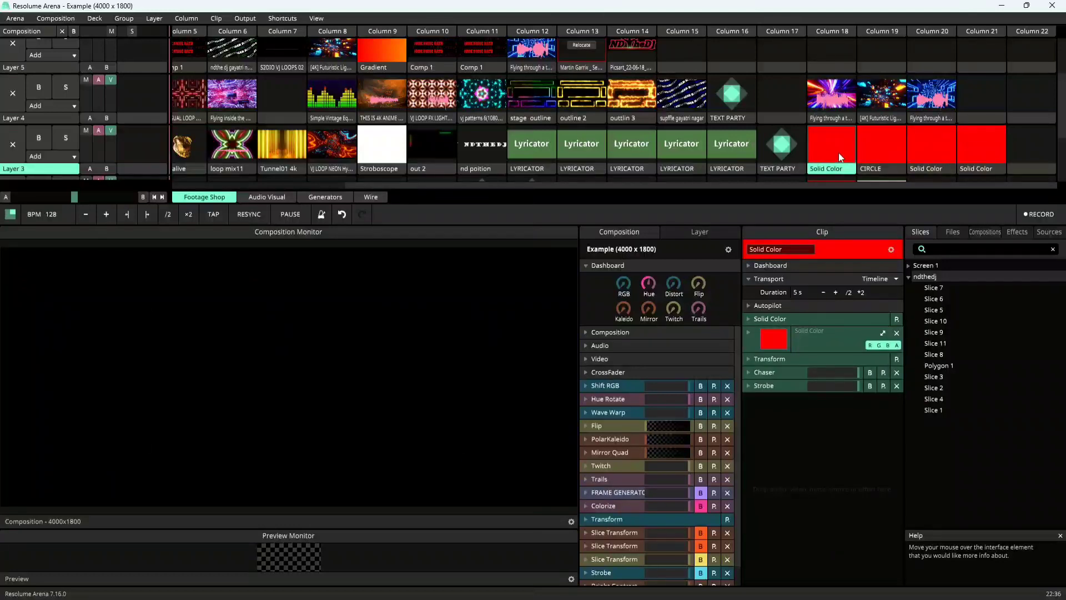
click(872, 151)
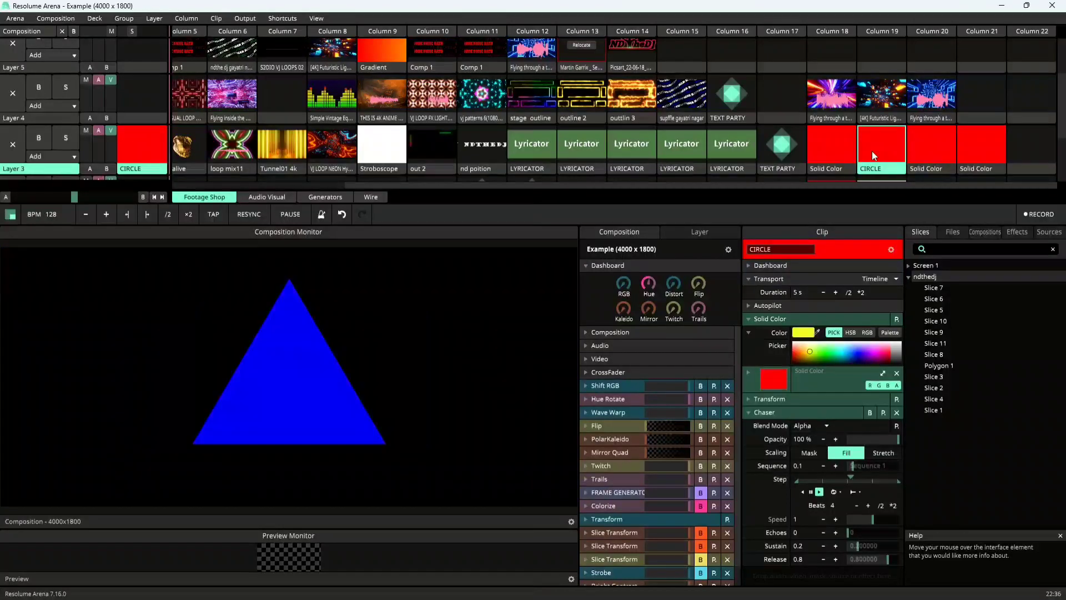
Launch the Solid Color clip in column 20 of Layer 3.
click(930, 153)
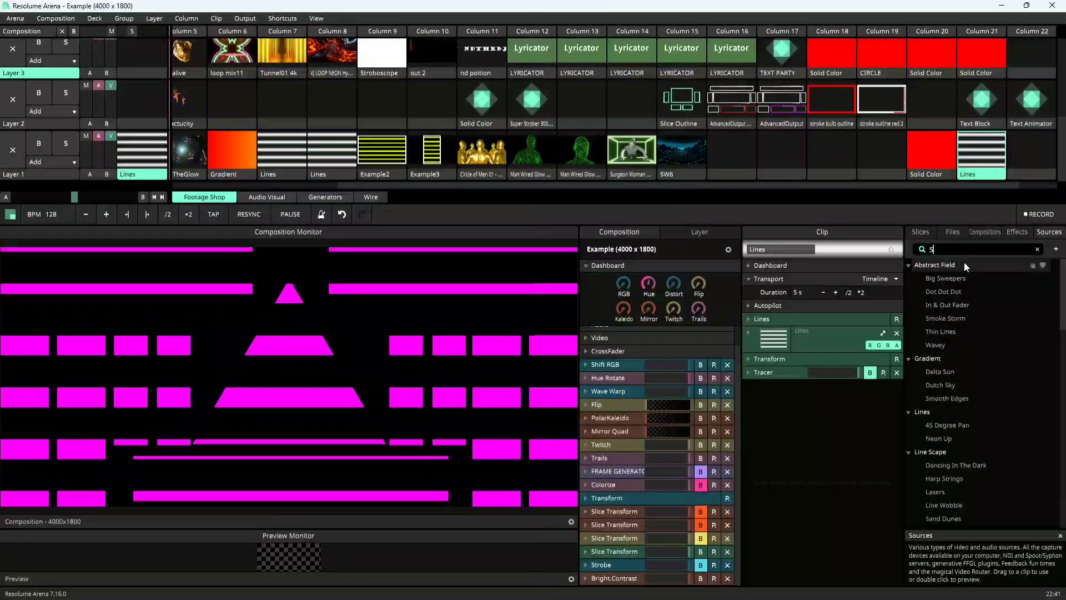
Search the effects for STAGE, add StageFlow to the Lines clip in column 21 of Layer 1, and try its Look 2.
key(BackSpace)
scroll(958, 341, down, 10)
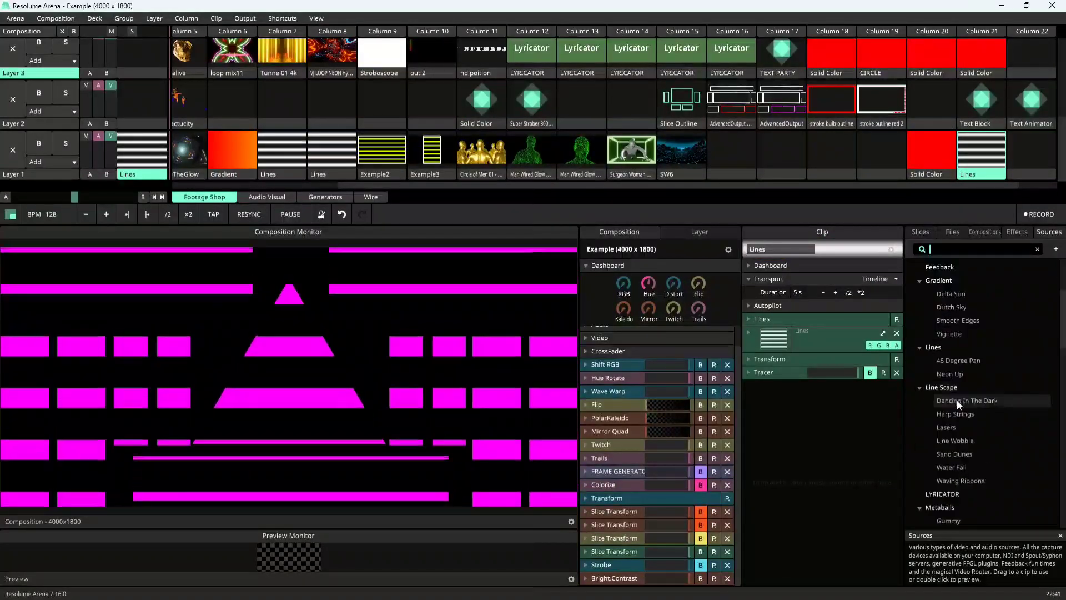
click(1021, 233)
text(text)
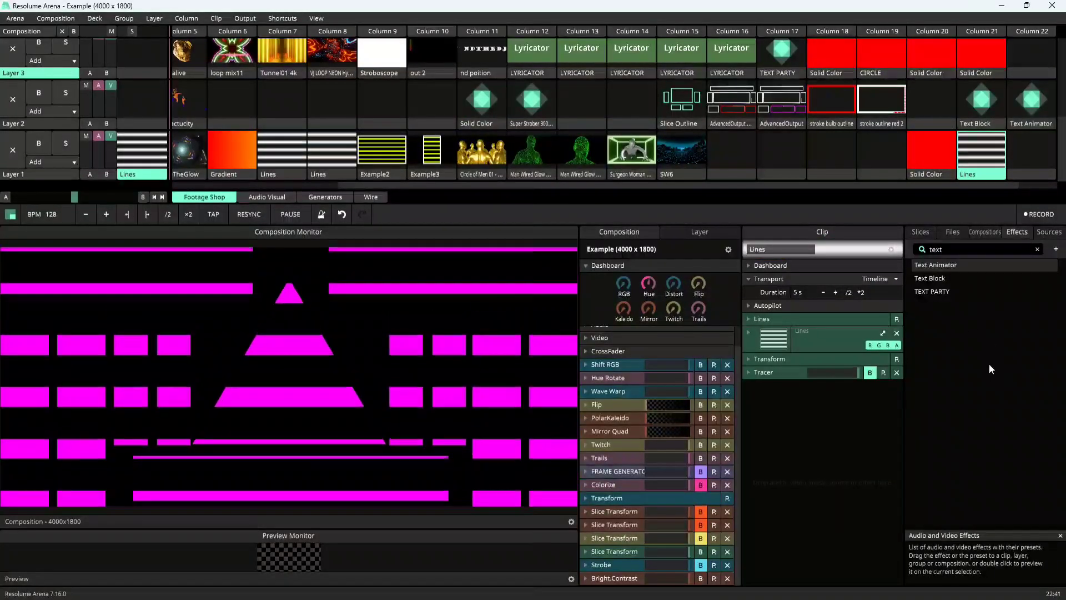
click(1037, 248)
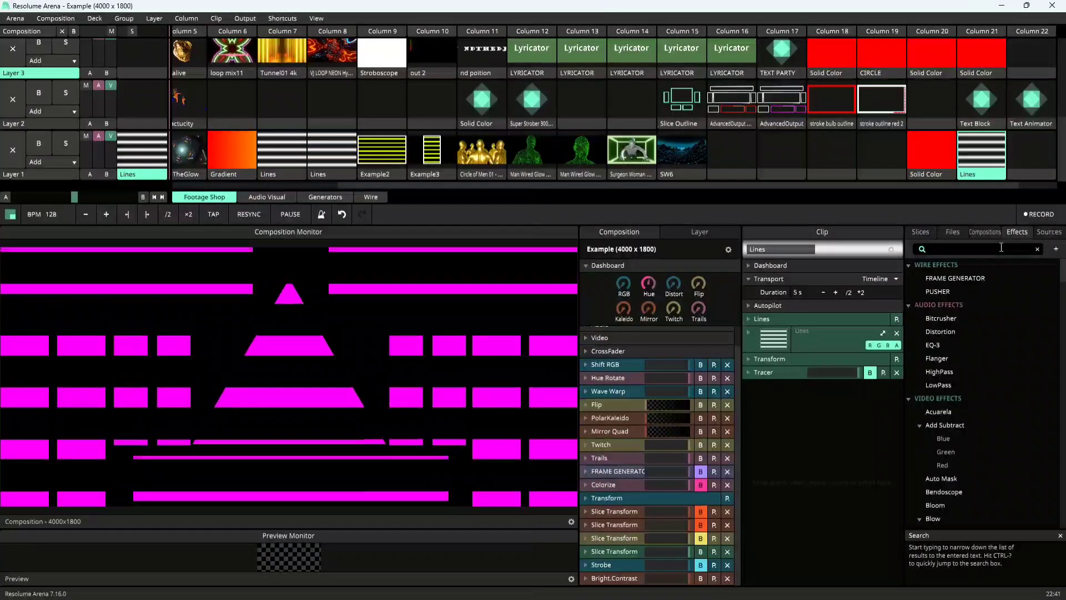
text(STA)
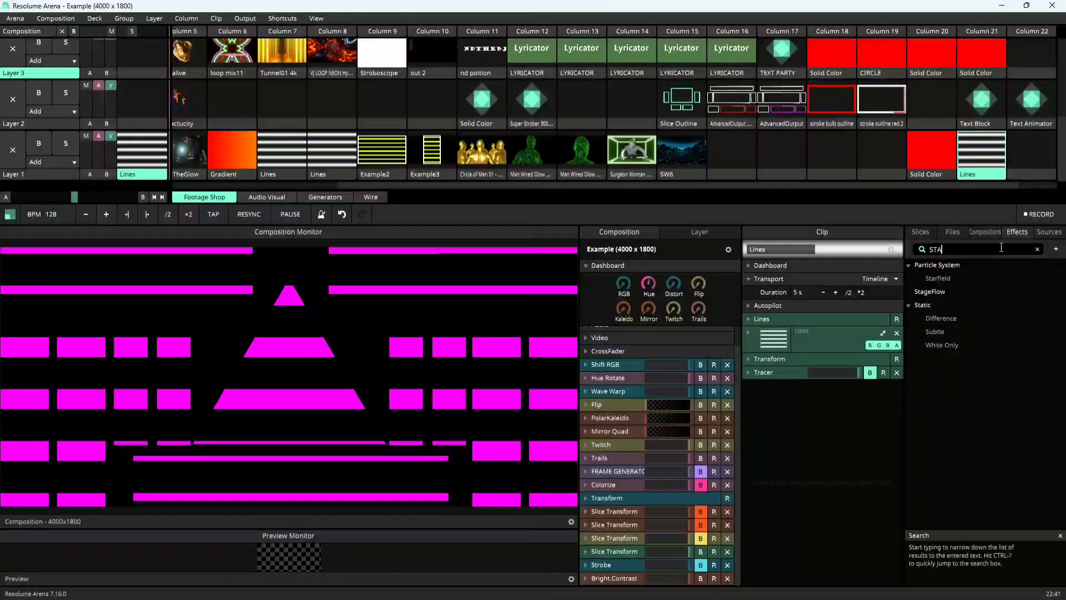
text(GE)
drag(975, 262, 811, 405)
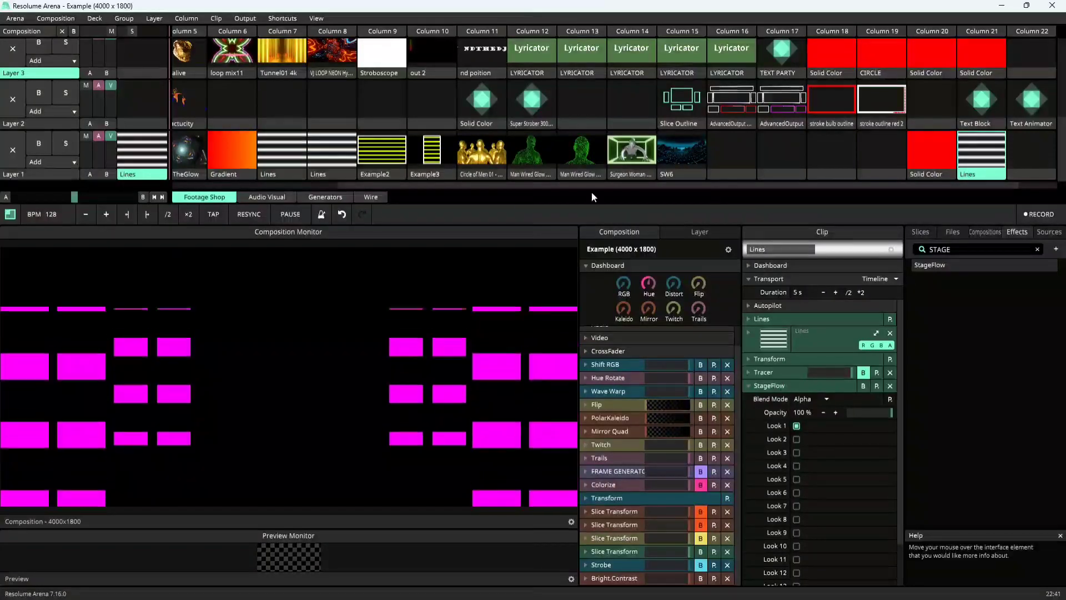
scroll(530, 185, right, 1)
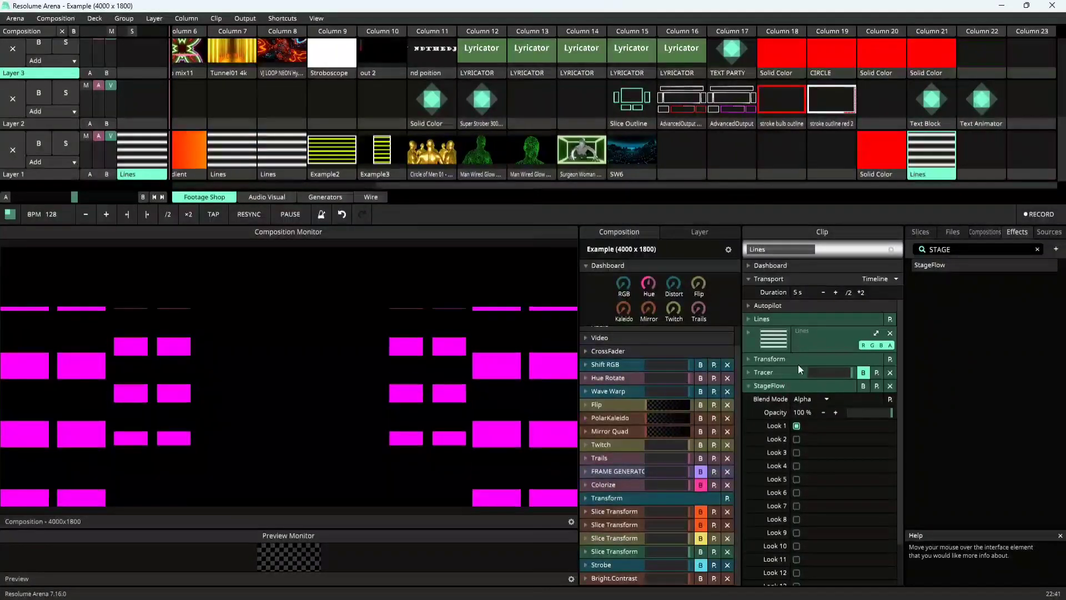
click(796, 439)
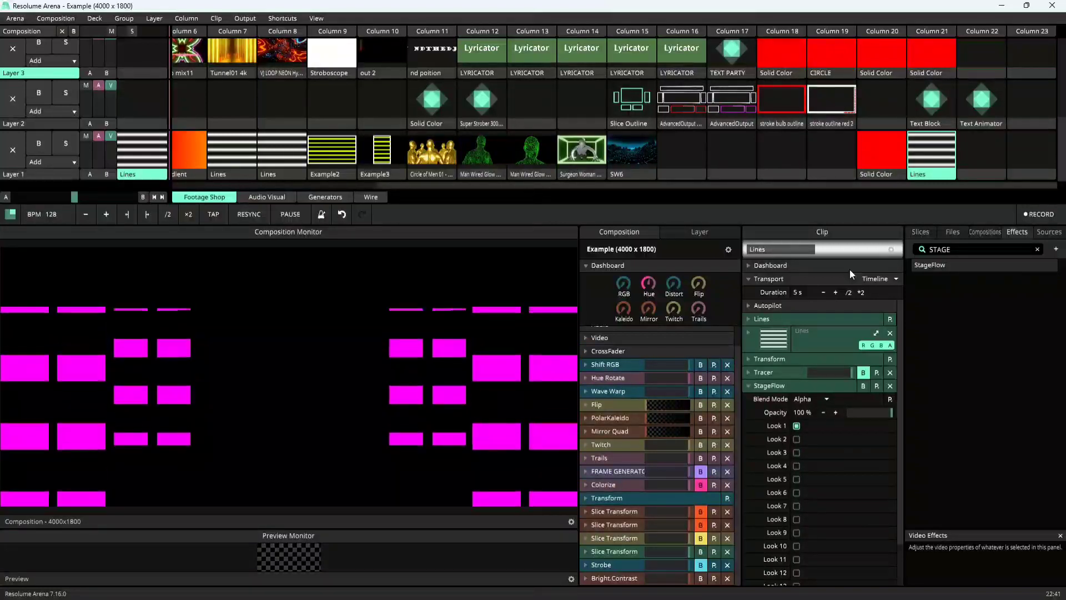
Copy the Lines clip from column 21 of Layer 1 into the empty column 22 slot.
right_click(928, 175)
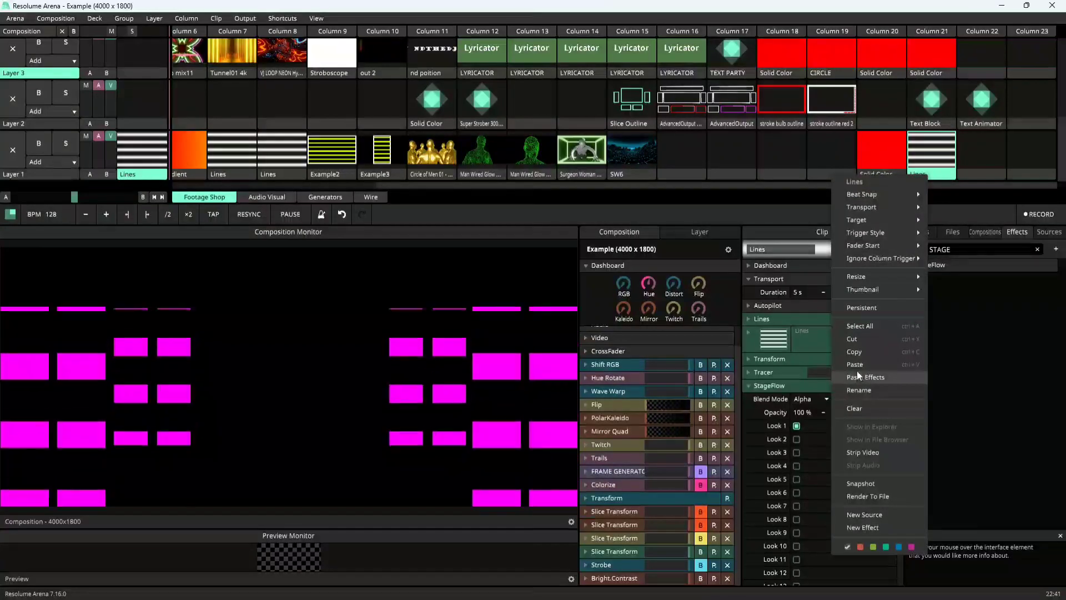
click(858, 356)
right_click(967, 174)
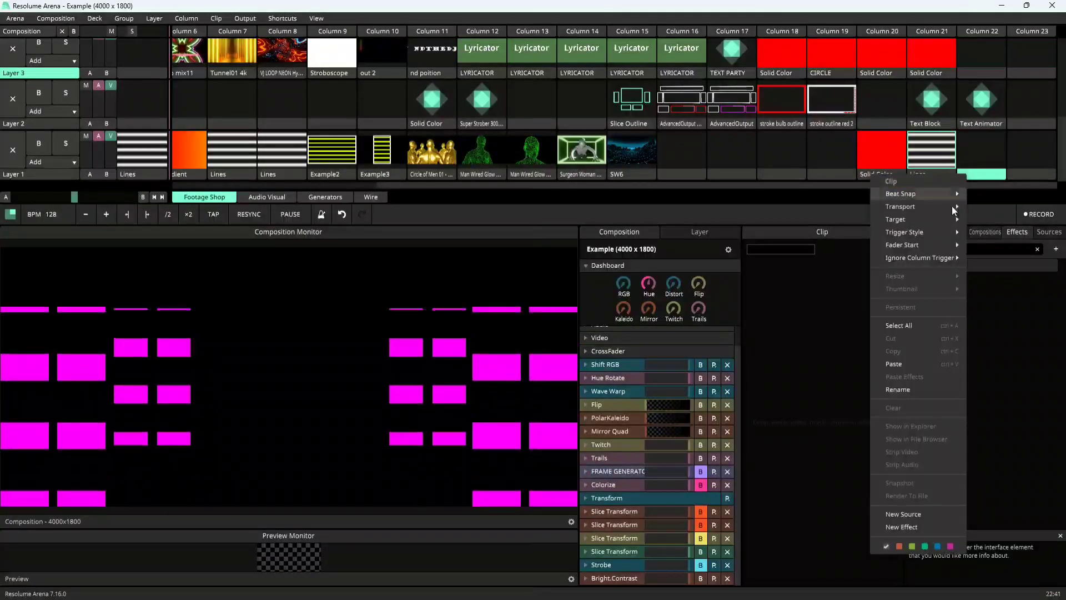
click(902, 364)
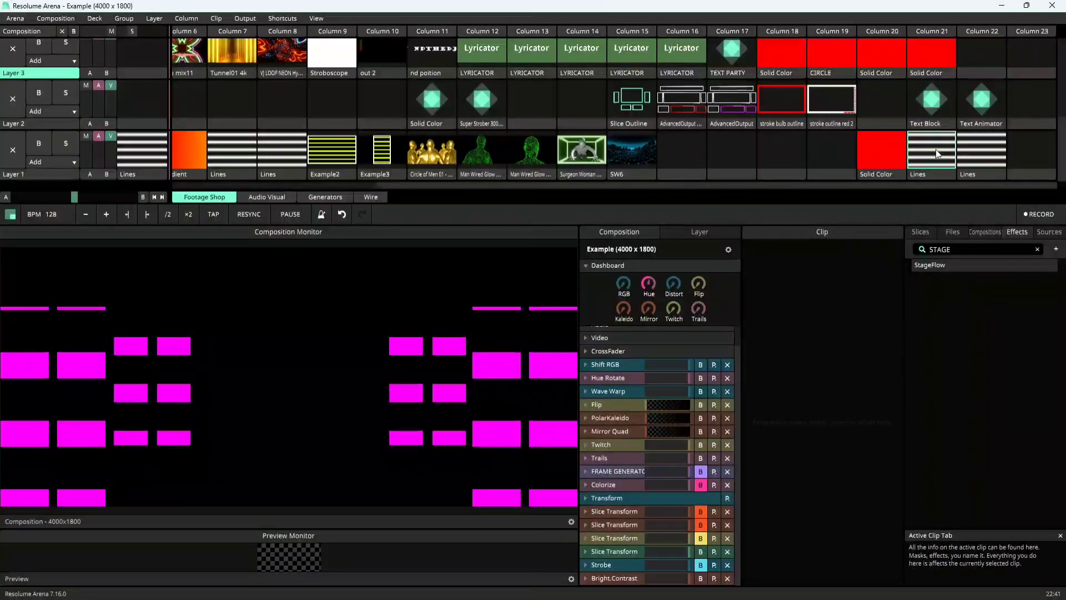
Launch the Lines clip in column 21 of Layer 1 and try StageFlow Looks 3, 4 and 5.
click(935, 149)
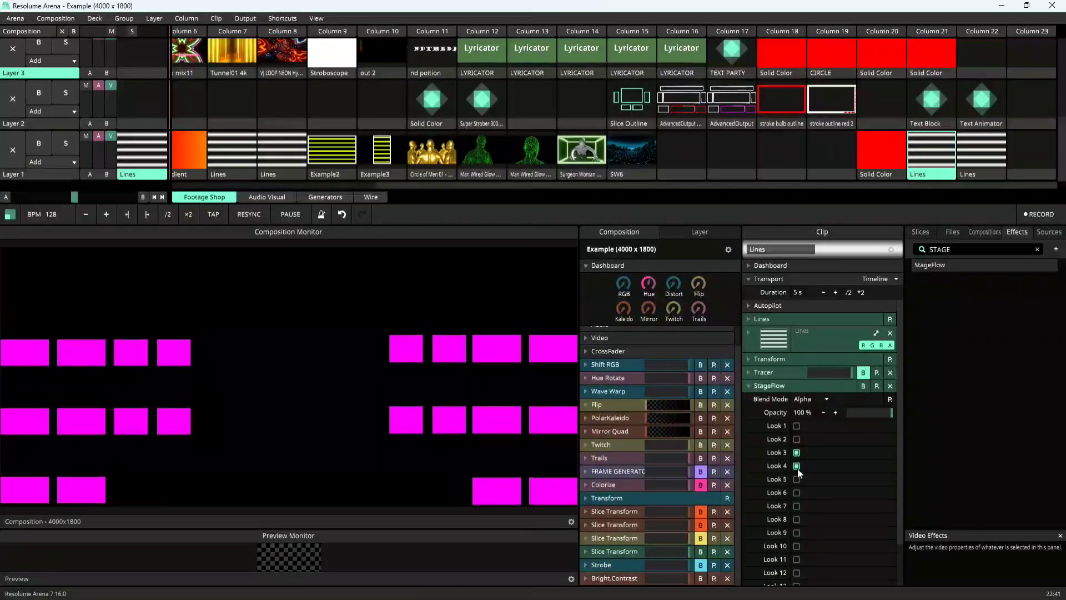
click(797, 454)
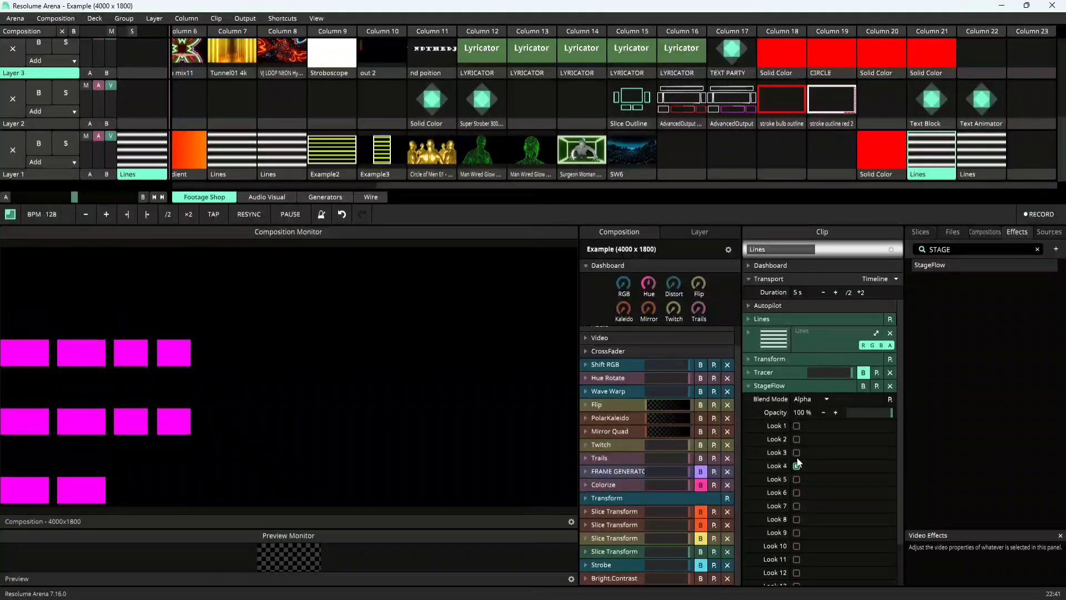
click(796, 479)
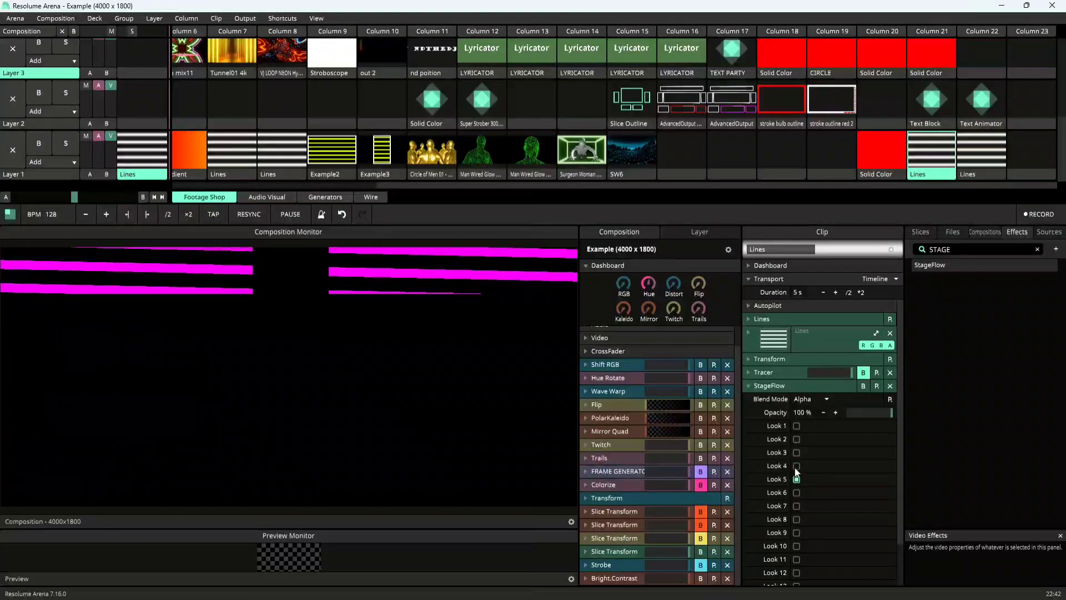
click(796, 466)
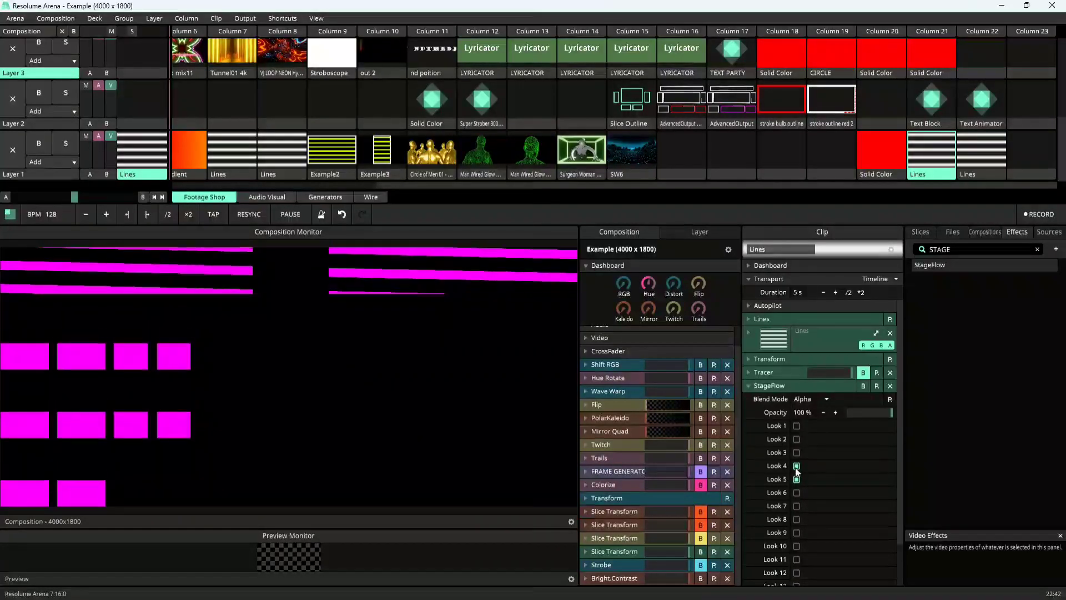
click(796, 467)
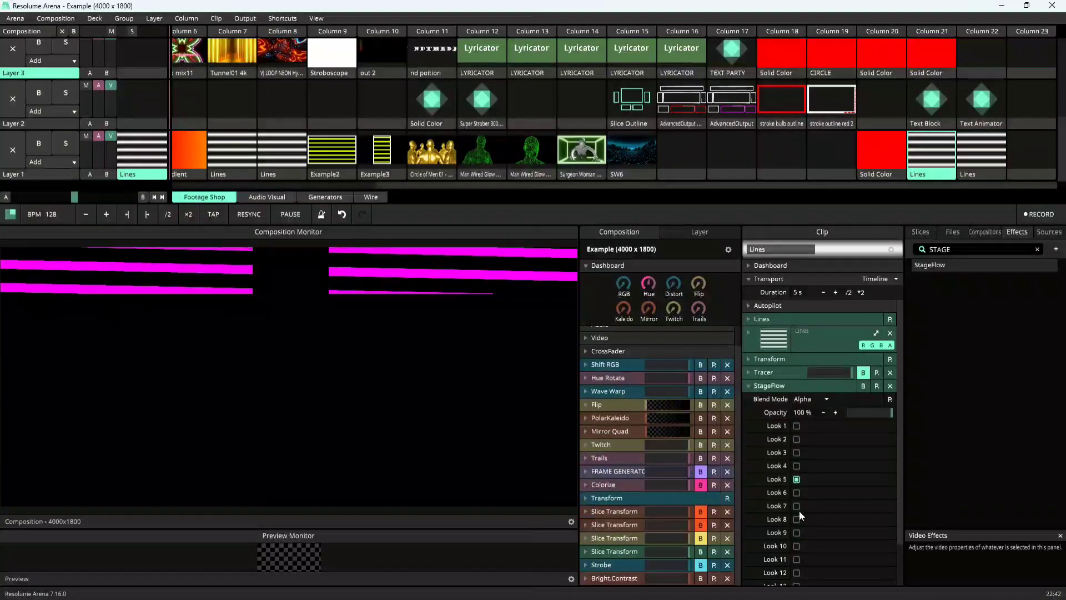
Try StageFlow Looks 5, 6 and 7 on the Lines clip, both combined and individually.
click(797, 492)
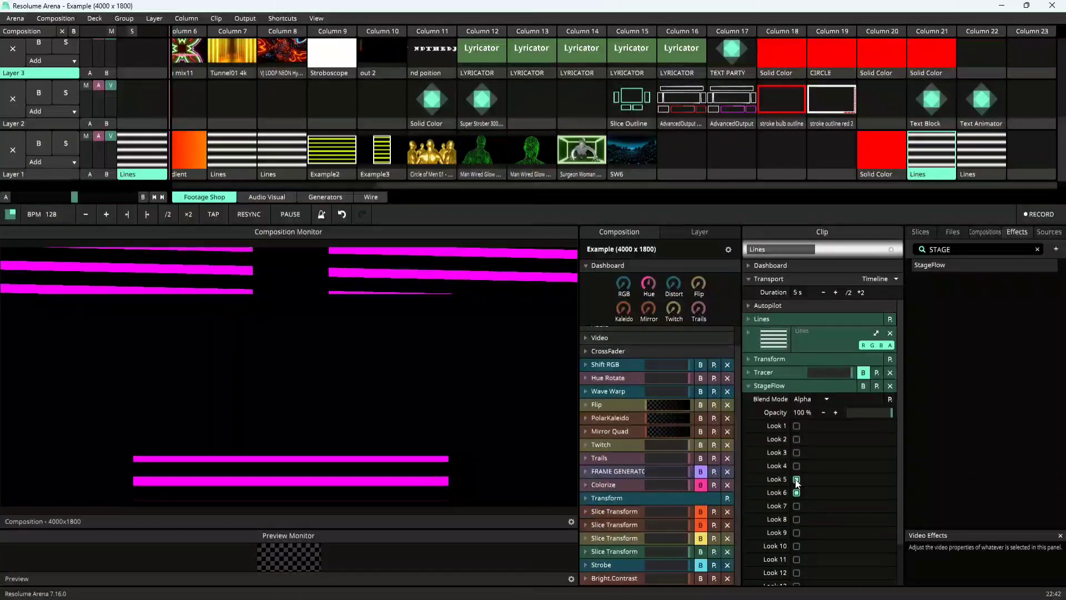
click(797, 506)
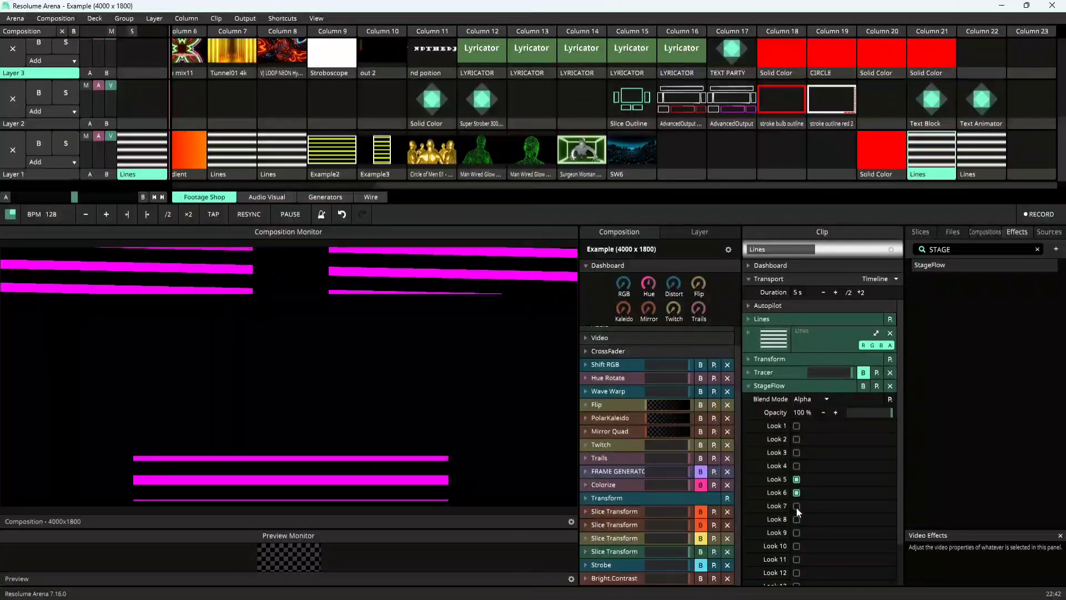
click(796, 492)
click(796, 480)
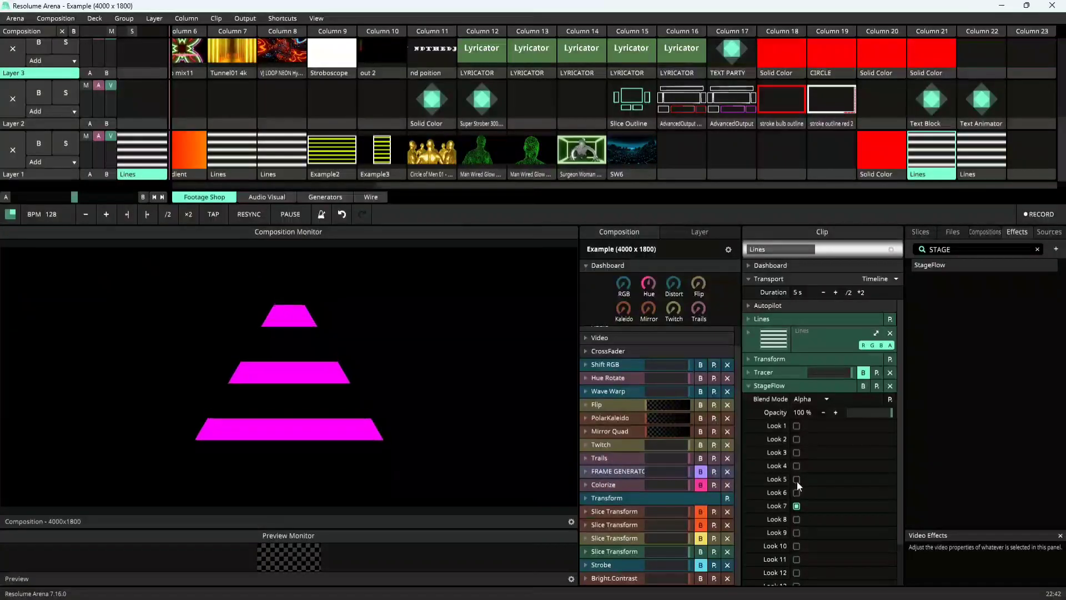
click(797, 493)
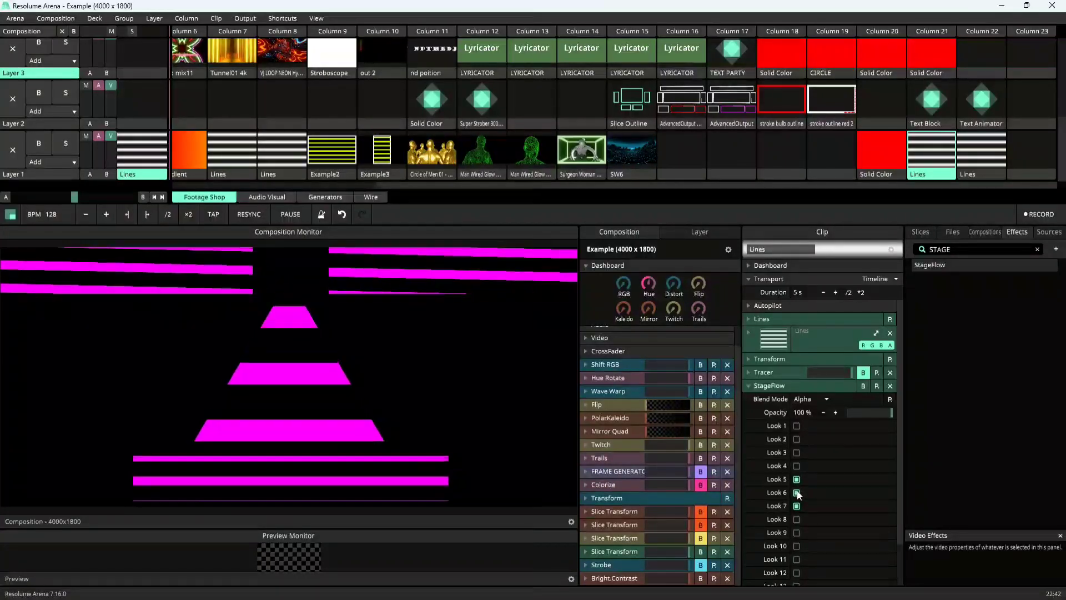
click(796, 493)
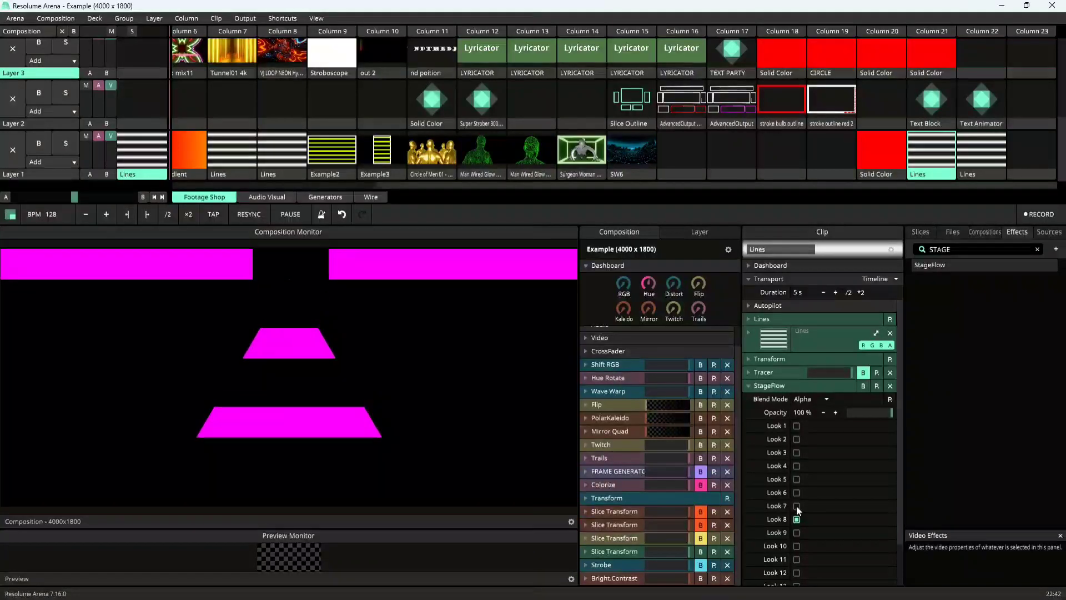
Try StageFlow Looks 8, 9 and 10 and step back through the lower ones, leaving only Look 4 enabled.
click(797, 532)
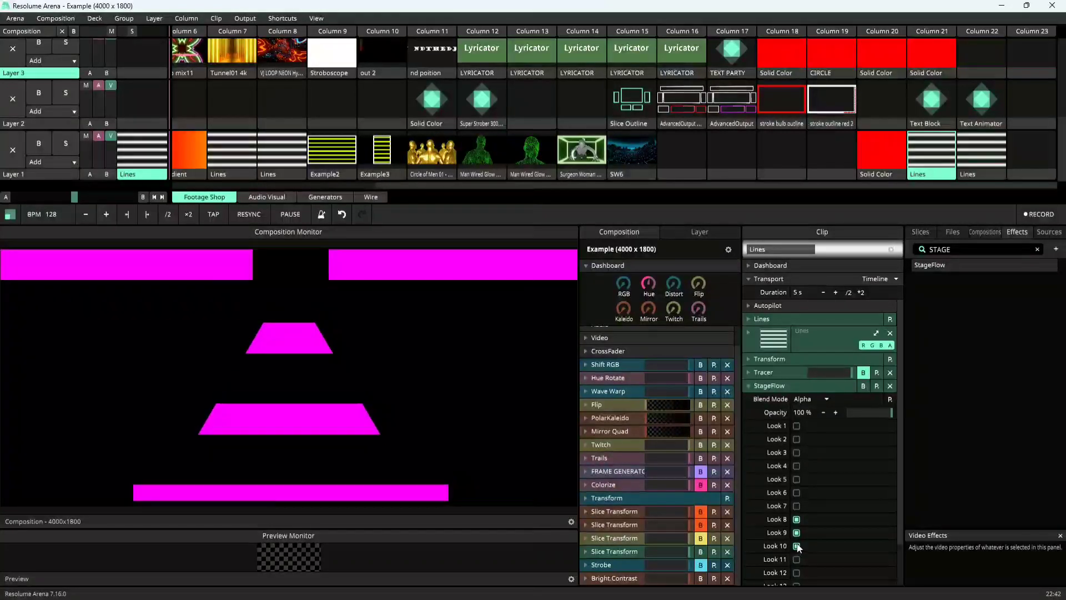
click(797, 533)
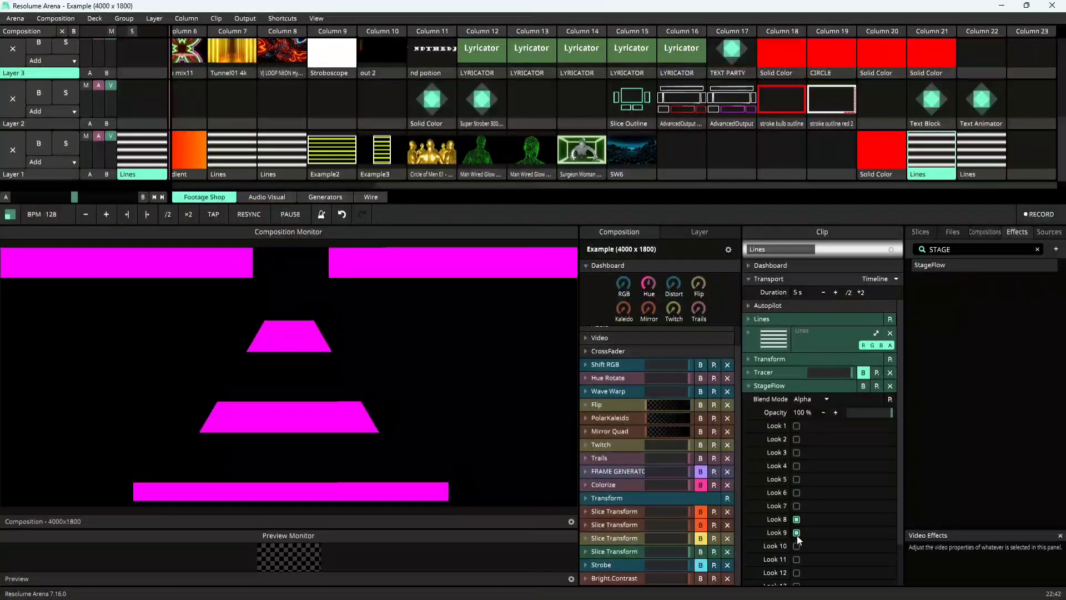
click(797, 519)
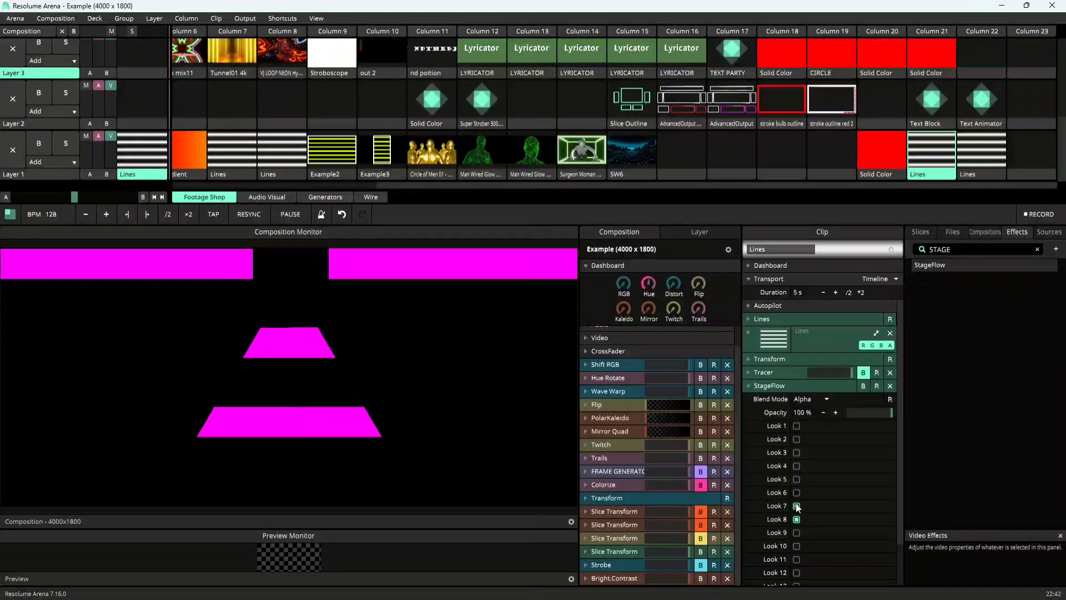
click(797, 520)
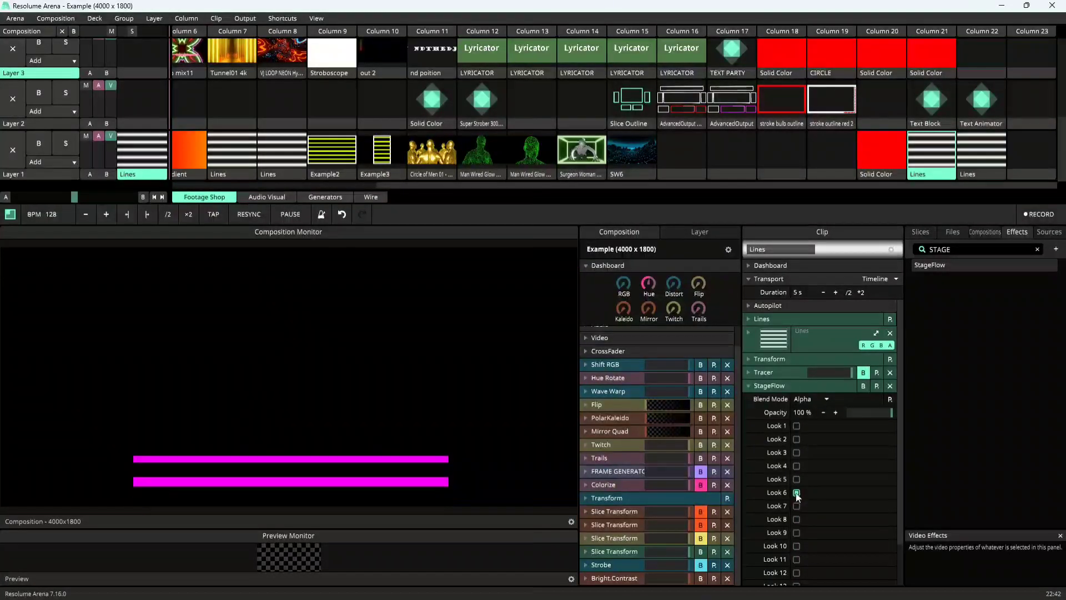
click(797, 493)
click(797, 479)
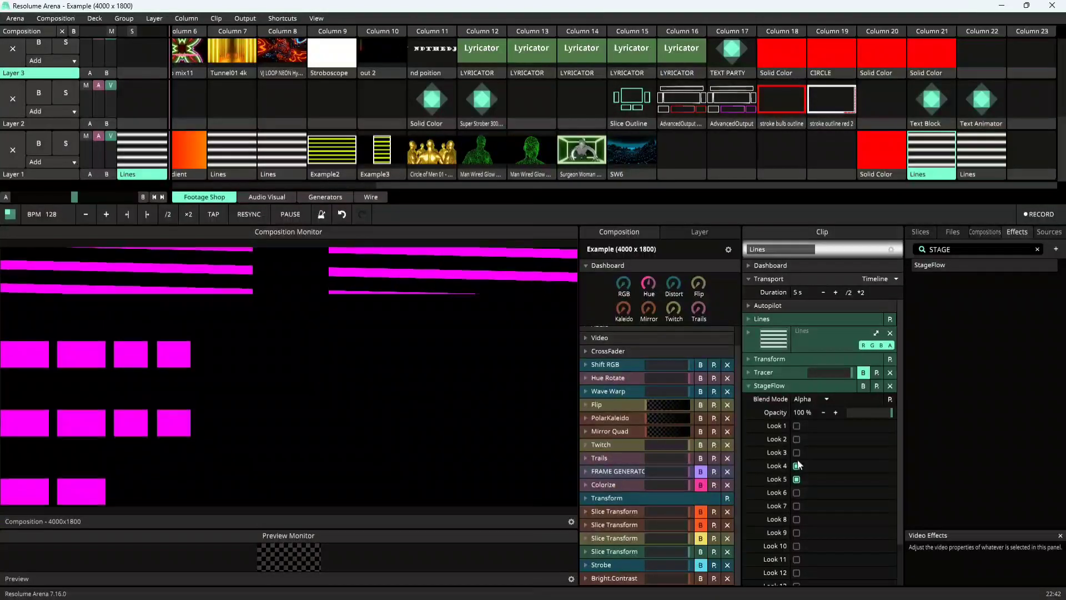
click(797, 466)
Collapse and reopen the StageFlow settings, and toggle Look 3 on and off.
click(765, 388)
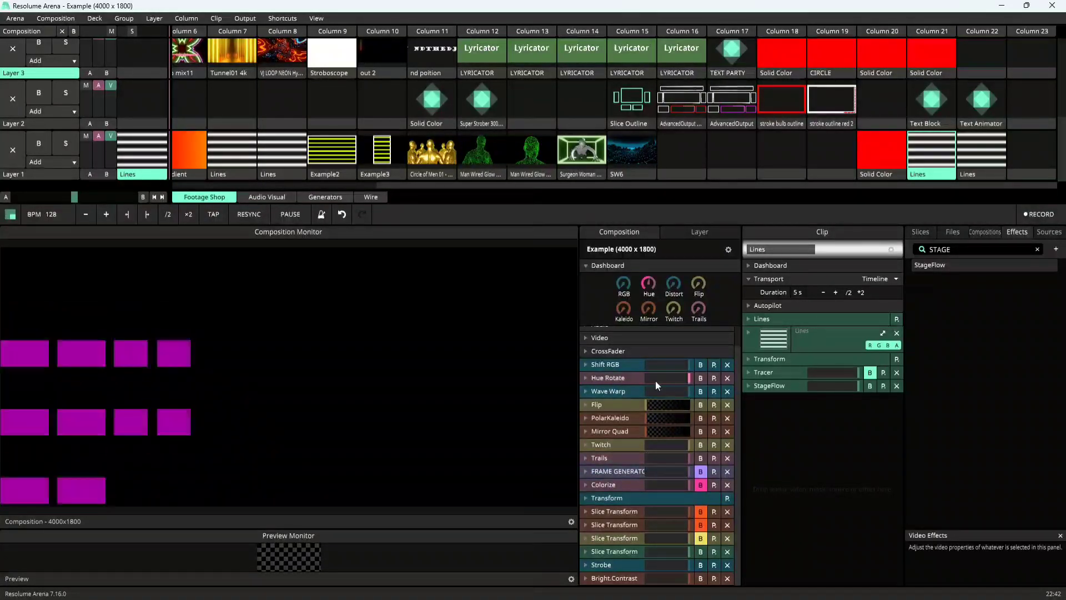
click(760, 387)
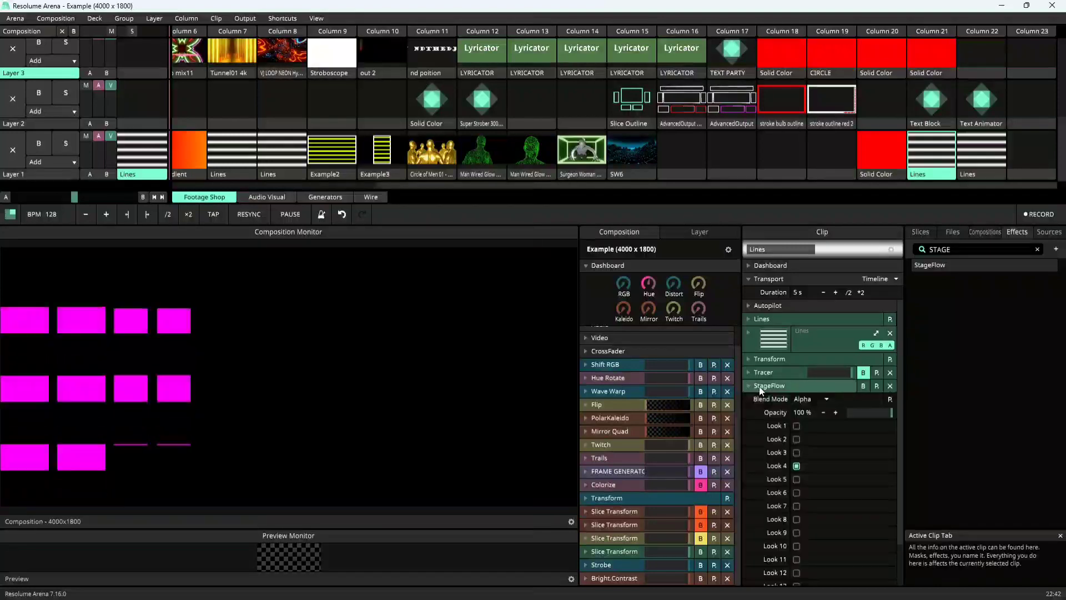
click(797, 452)
click(797, 453)
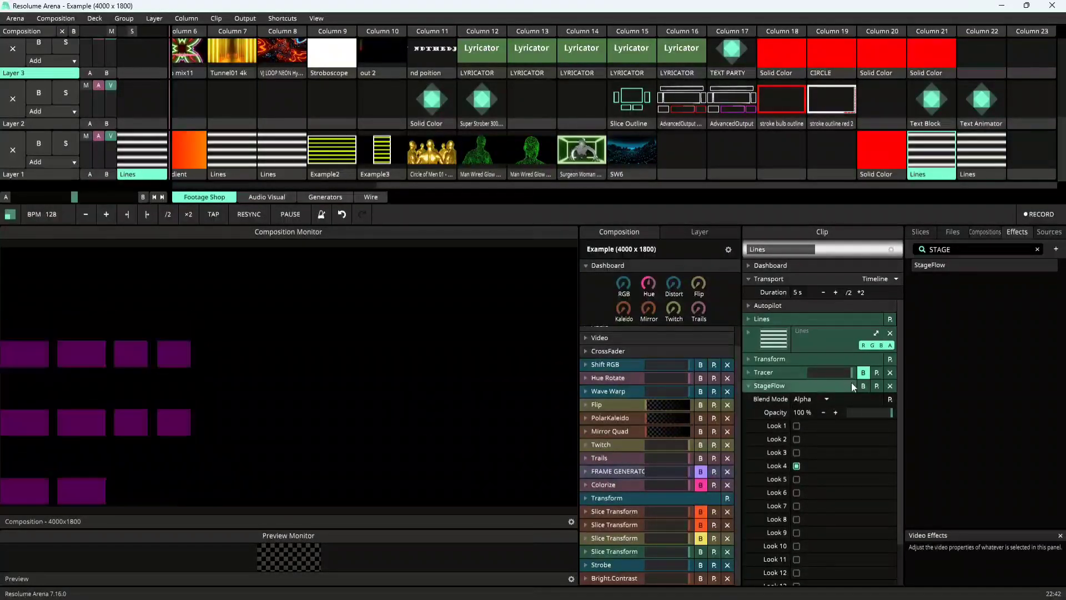
Copy the Lines clip with StageFlow Look 4 from column 21 of Layer 1 into column 23.
right_click(926, 177)
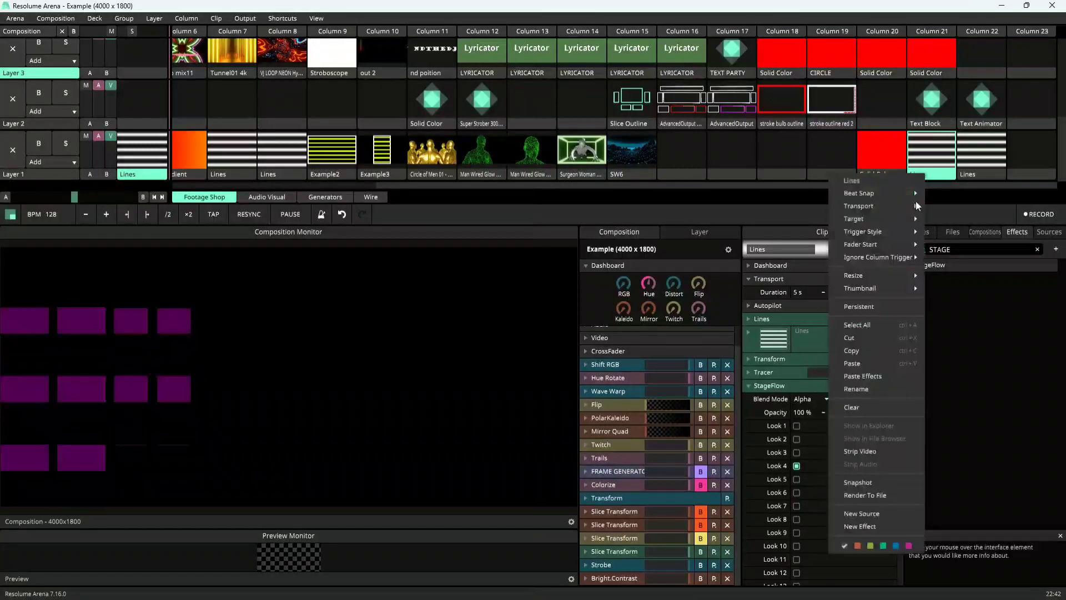
click(863, 351)
right_click(1019, 176)
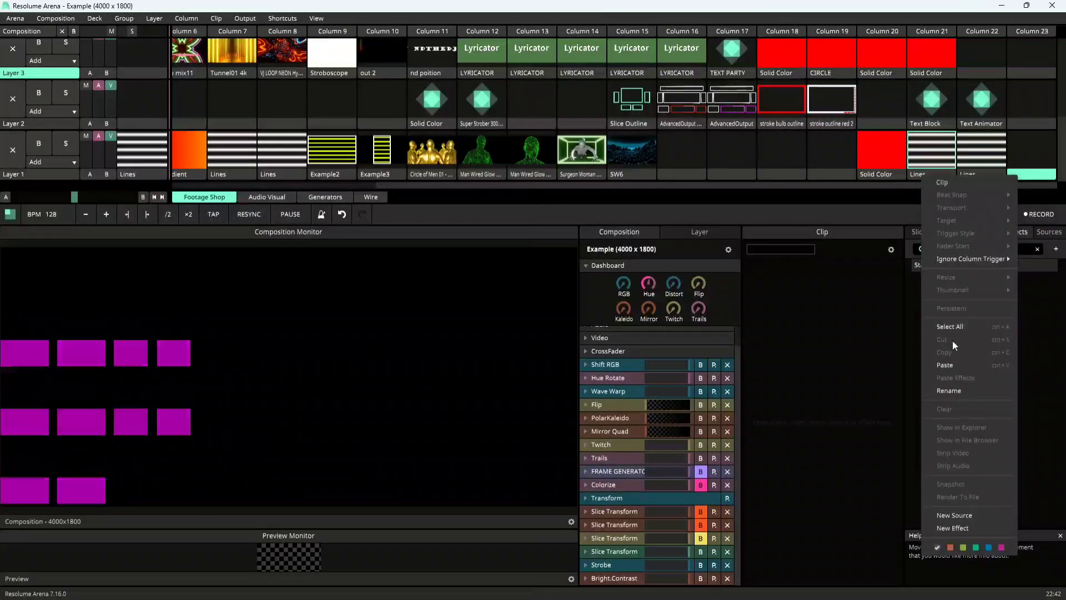
click(953, 365)
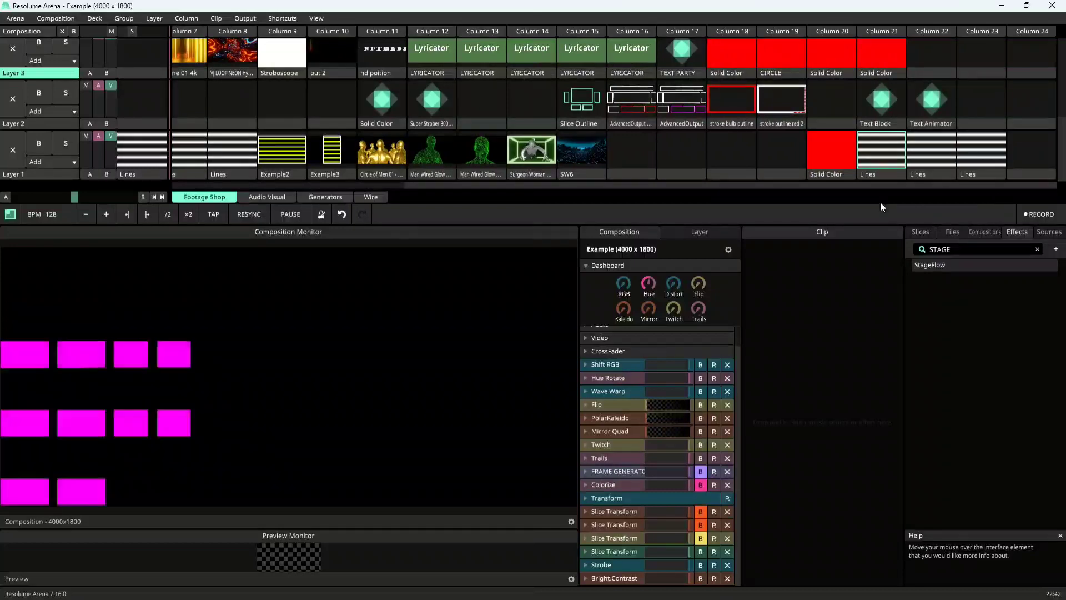
Switch the column 21 Lines clip to StageFlow Look 3 only and copy it into column 24 of Layer 1.
click(888, 161)
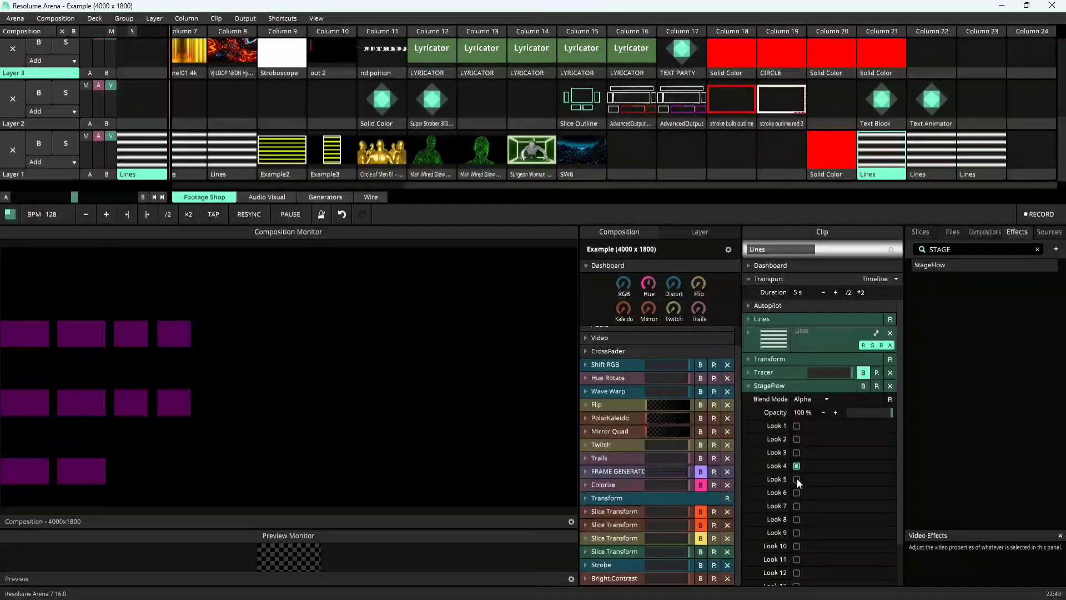
click(797, 452)
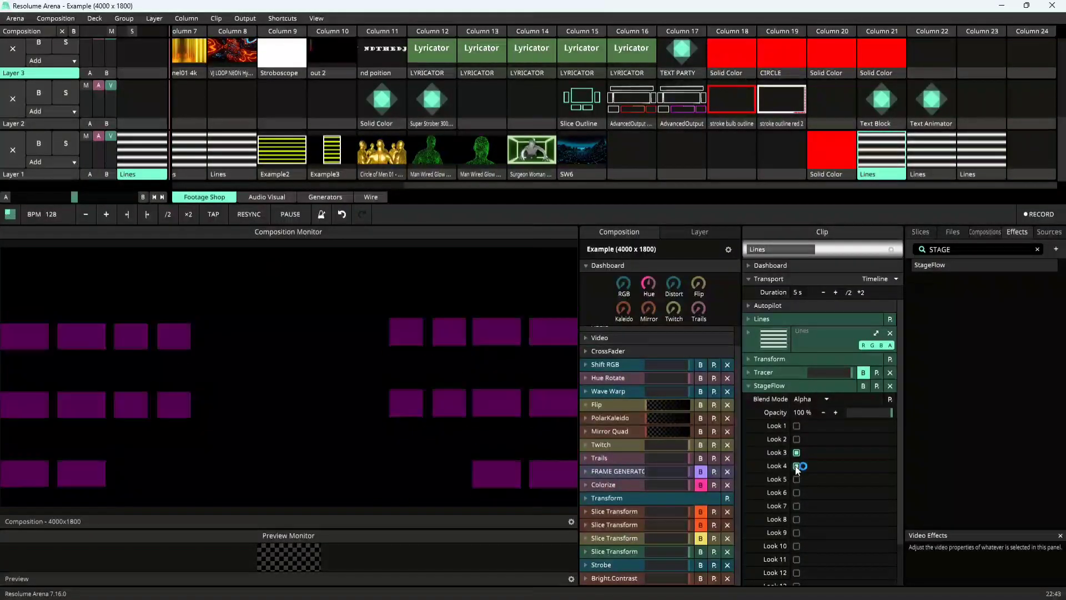
right_click(884, 174)
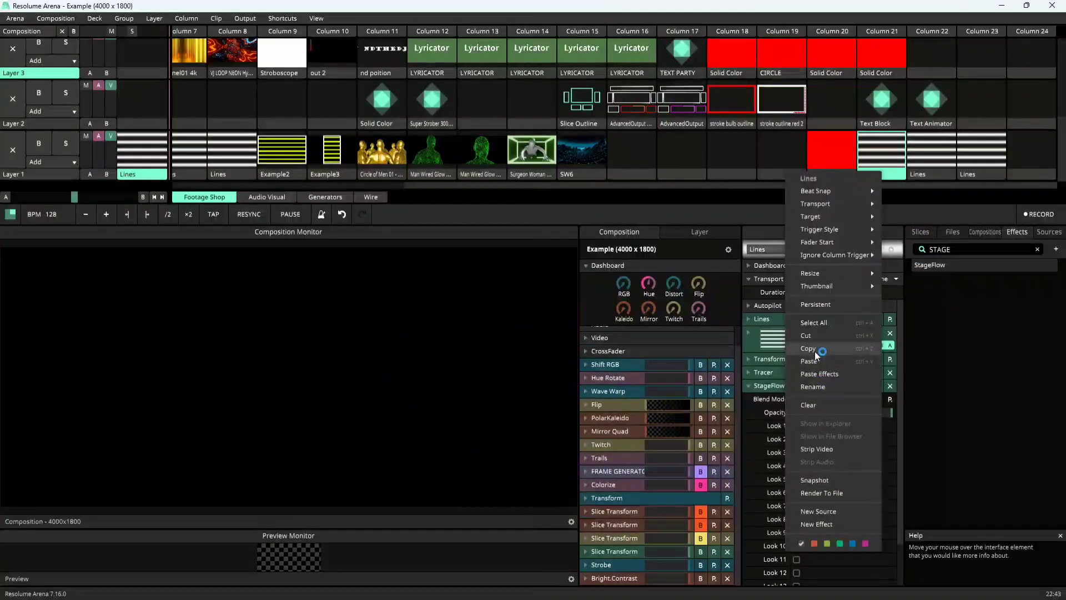
click(808, 348)
click(1026, 174)
right_click(1026, 173)
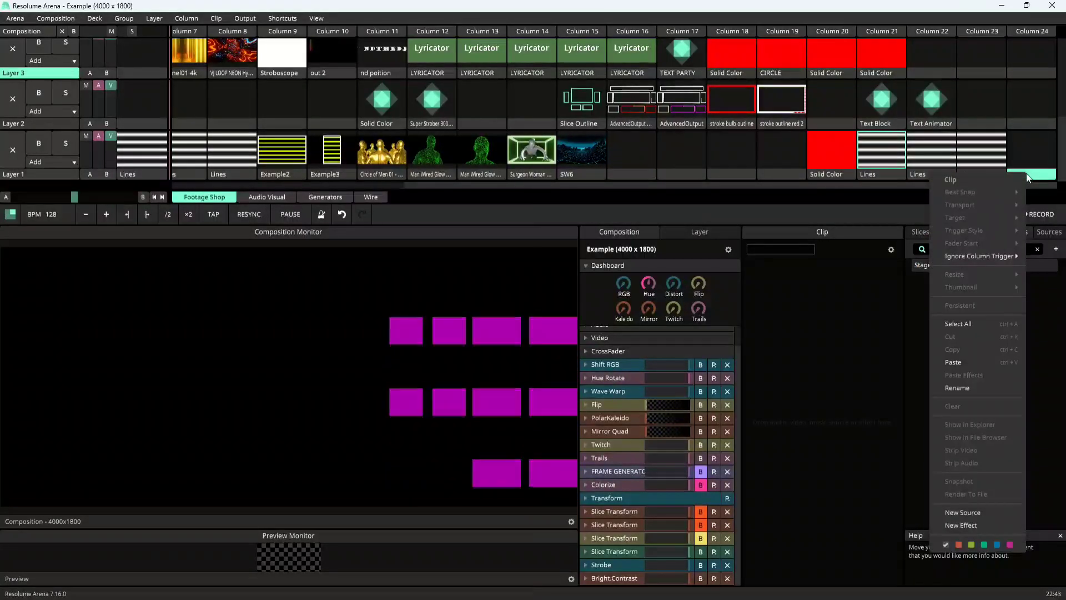
click(964, 363)
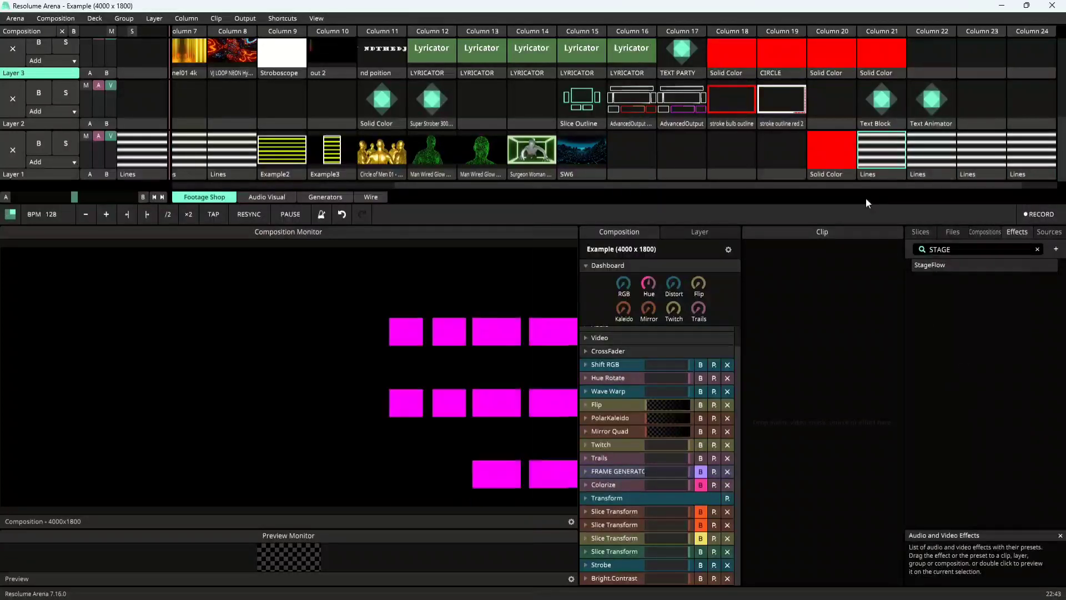
Launch the Lines clips in columns 23 and 24 alternately to compare their StageFlow looks.
click(978, 157)
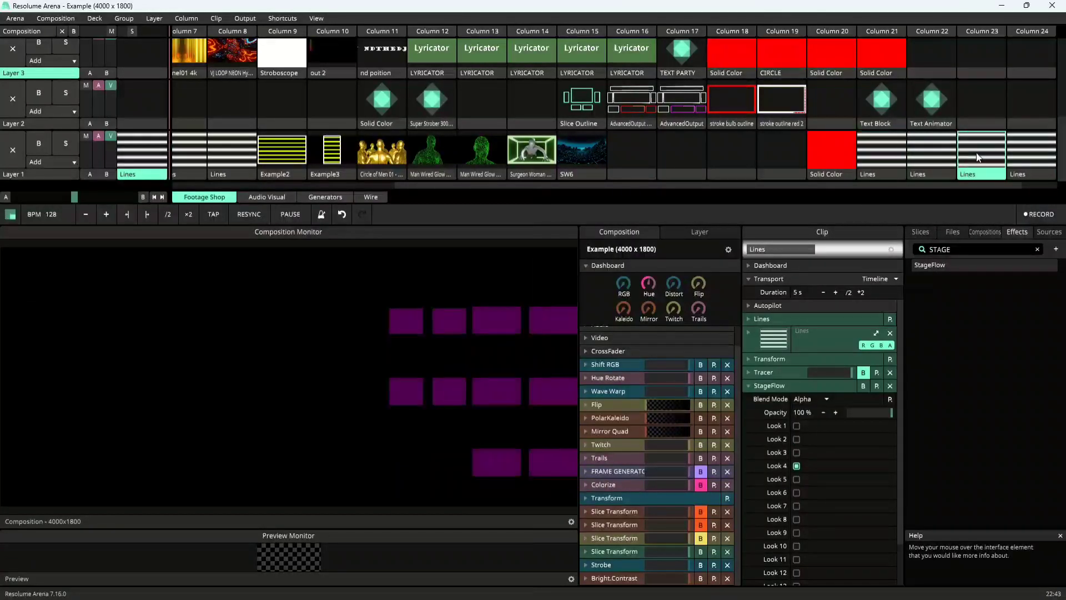
click(1026, 158)
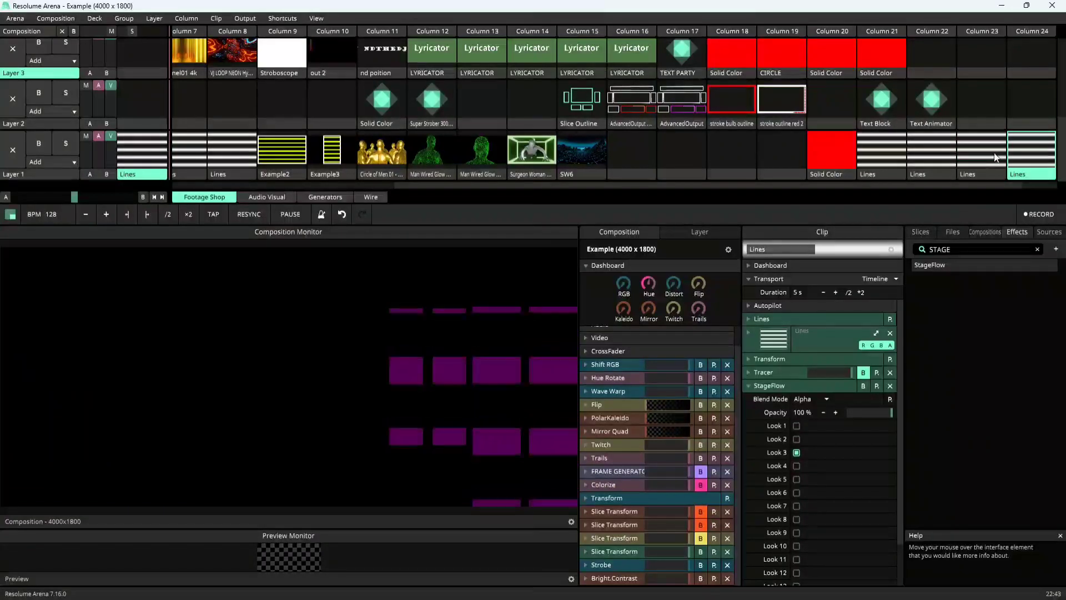
click(972, 150)
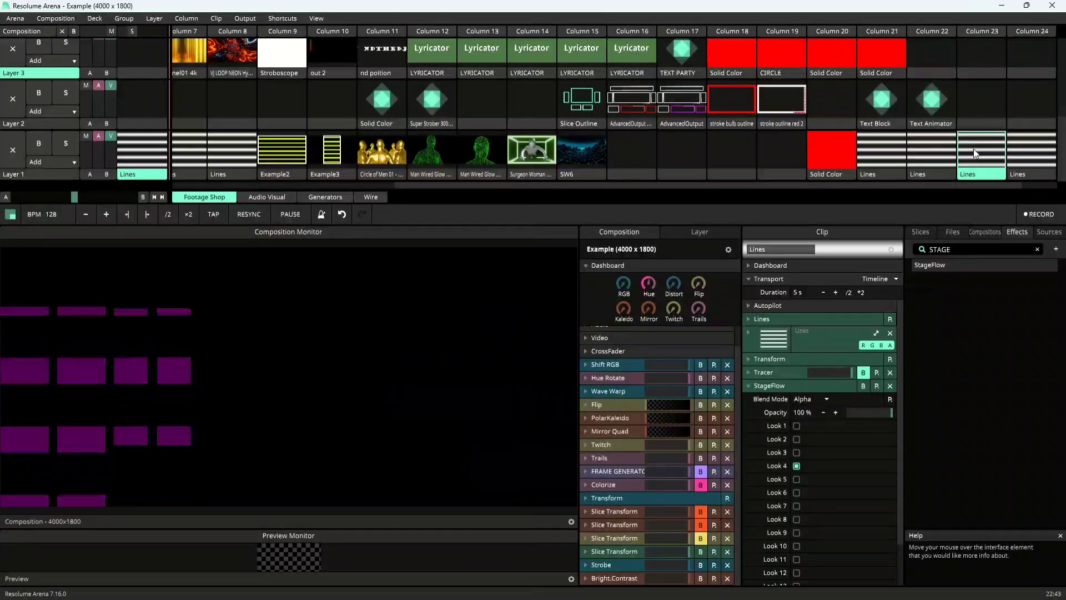
click(1012, 149)
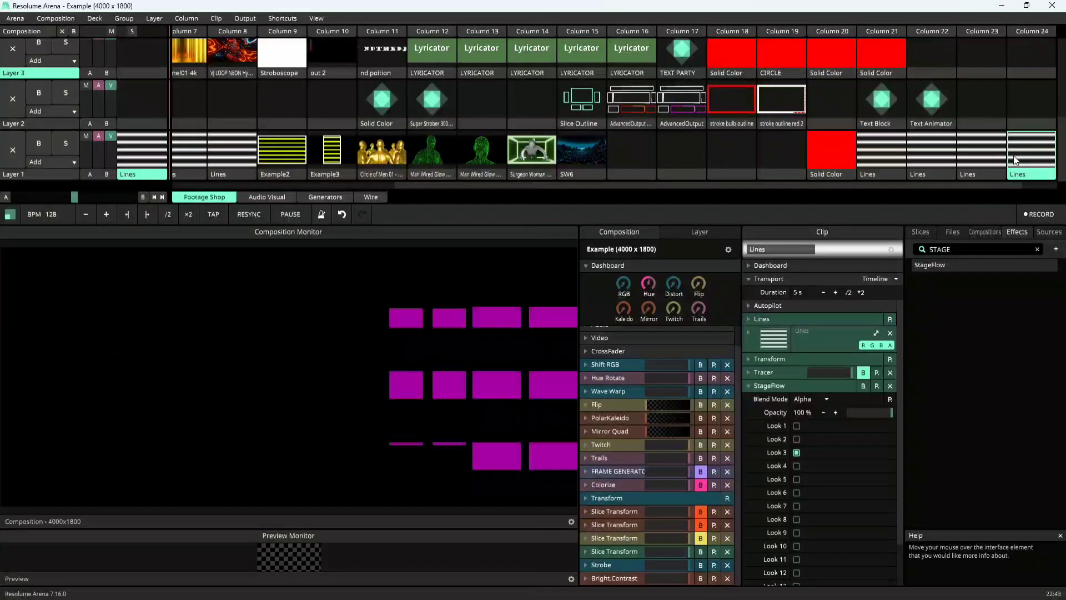
click(975, 157)
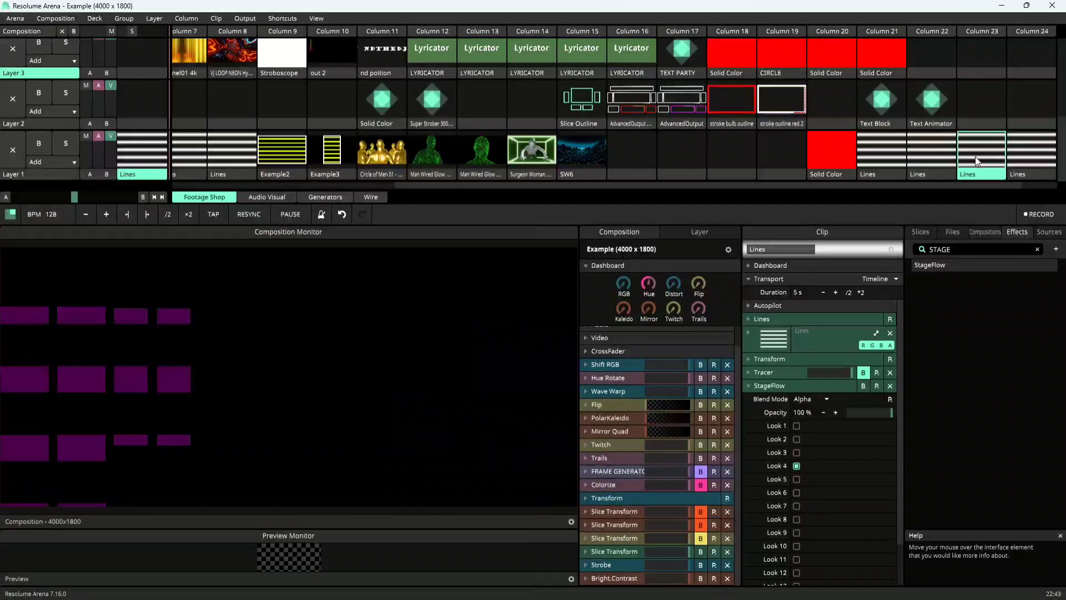
Set the composition's Strobe frequency to 0.94 and turn off its Fade option.
click(600, 565)
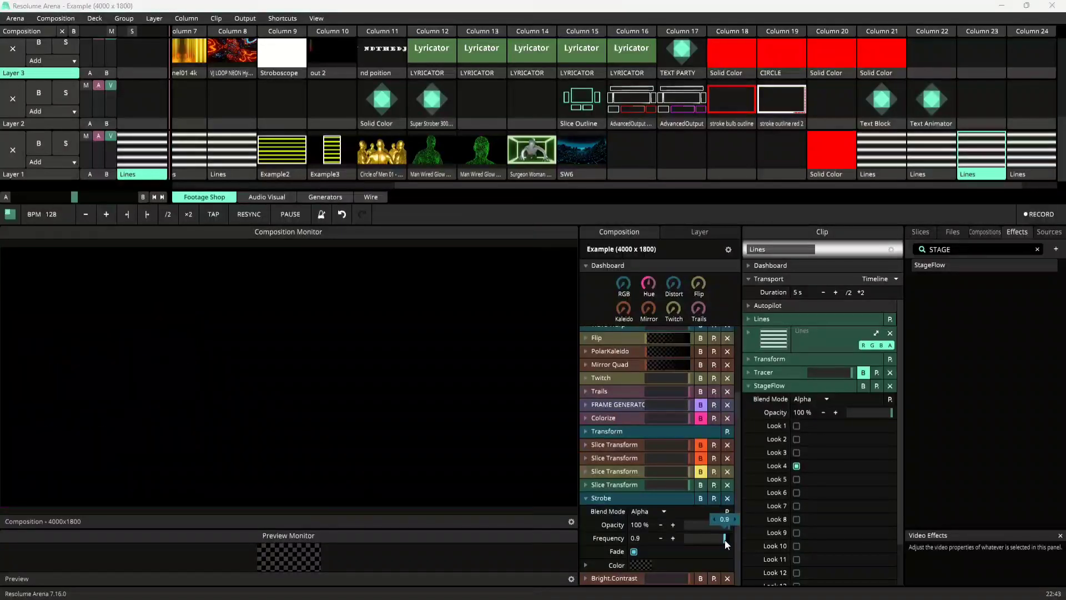
drag(726, 543, 727, 541)
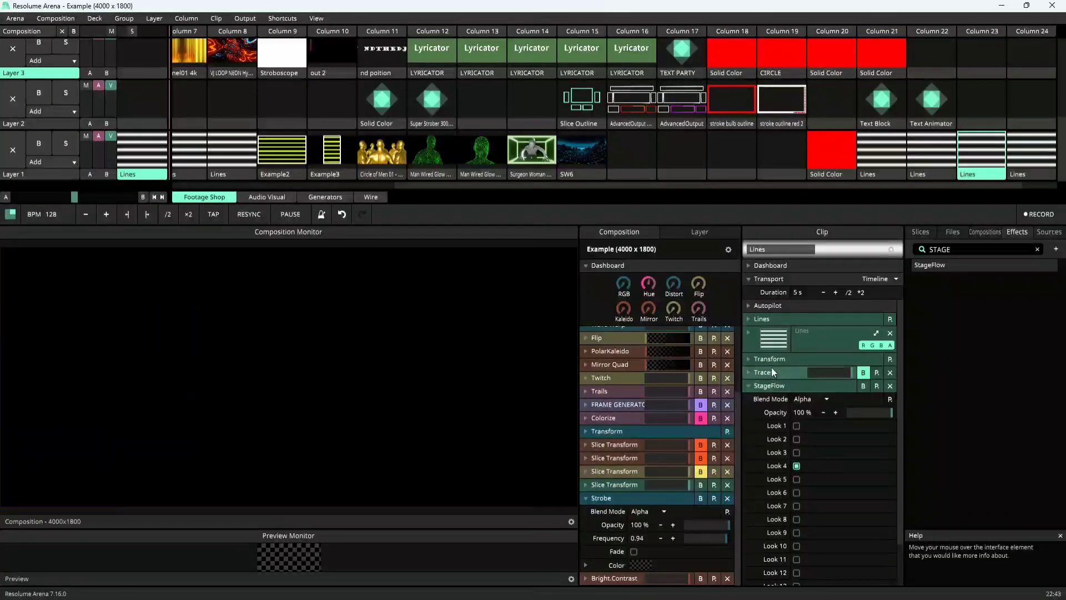
Set the line width of the column 23 Lines clip to 0.38.
click(749, 319)
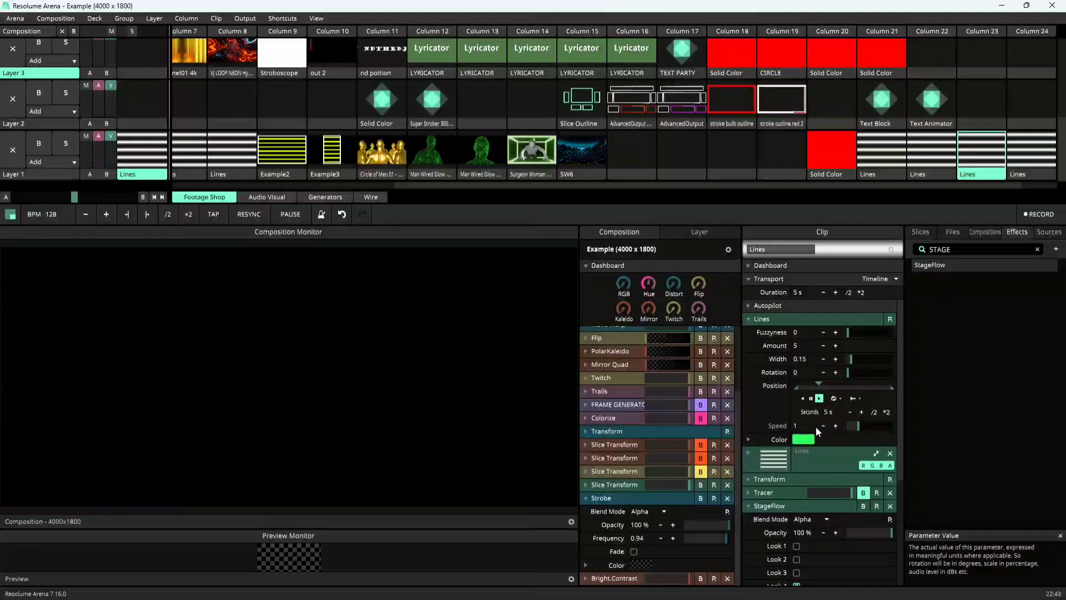
mouse_move(851, 358)
mouse_down()
mouse_move(873, 364)
mouse_move(856, 366)
mouse_up()
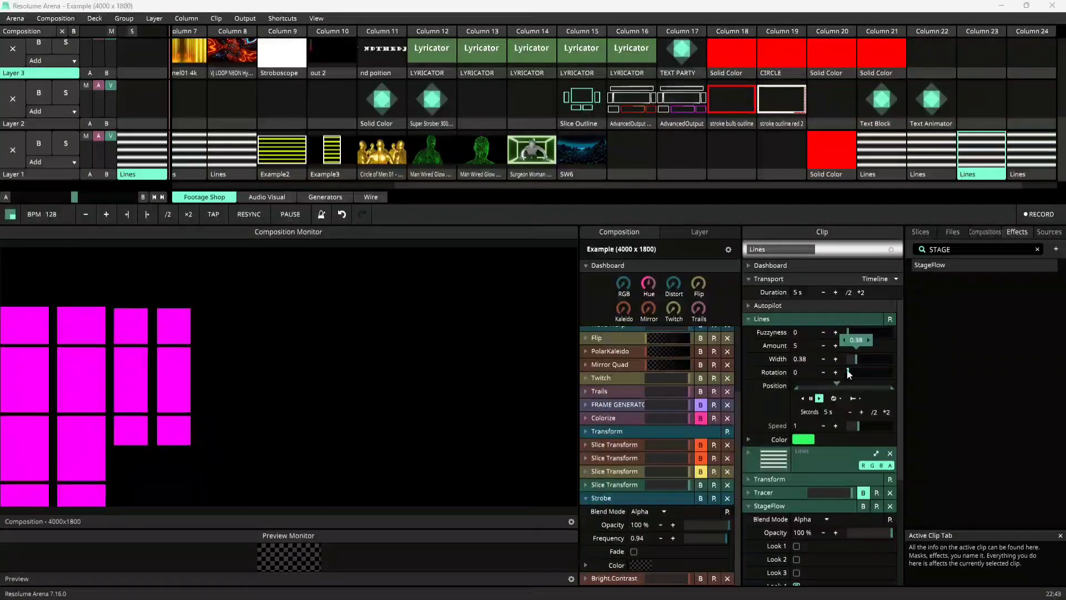
click(766, 319)
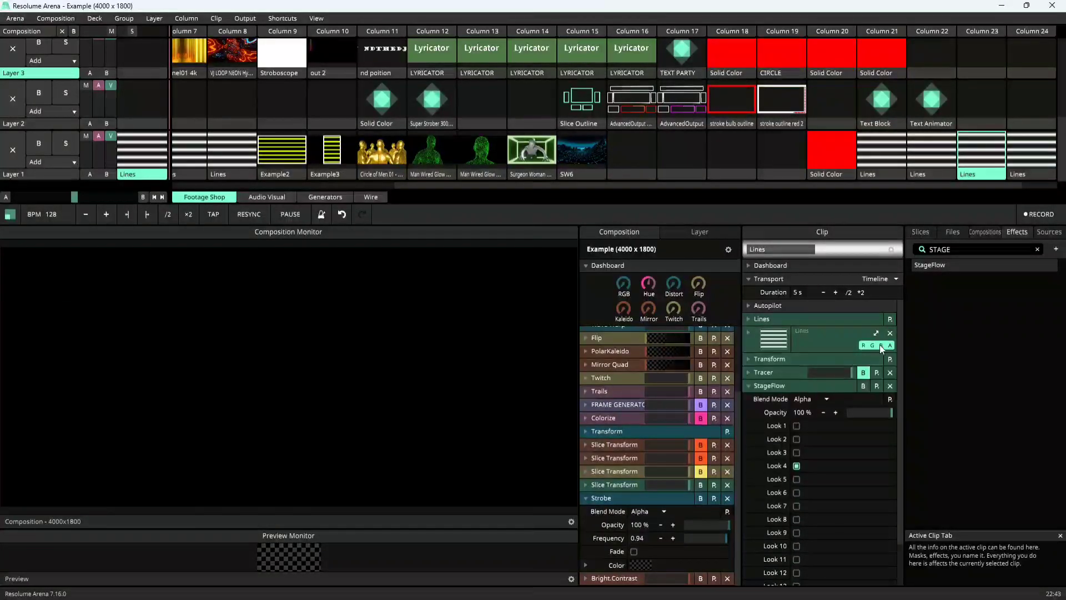
Set the line width of the column 24 Lines clip to 0.35.
click(1024, 160)
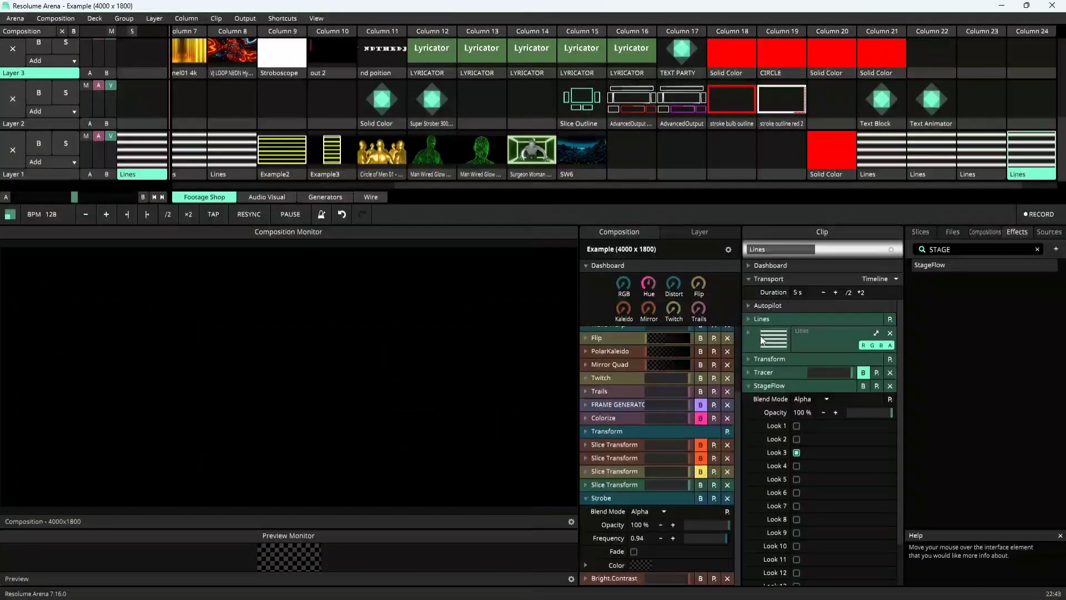
click(748, 321)
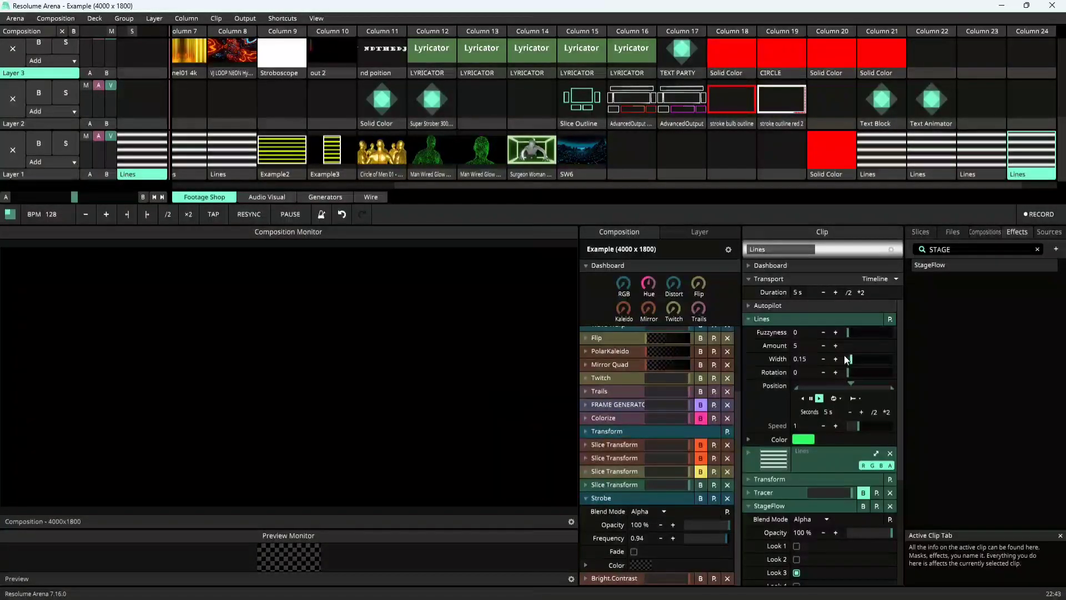
drag(850, 360, 856, 360)
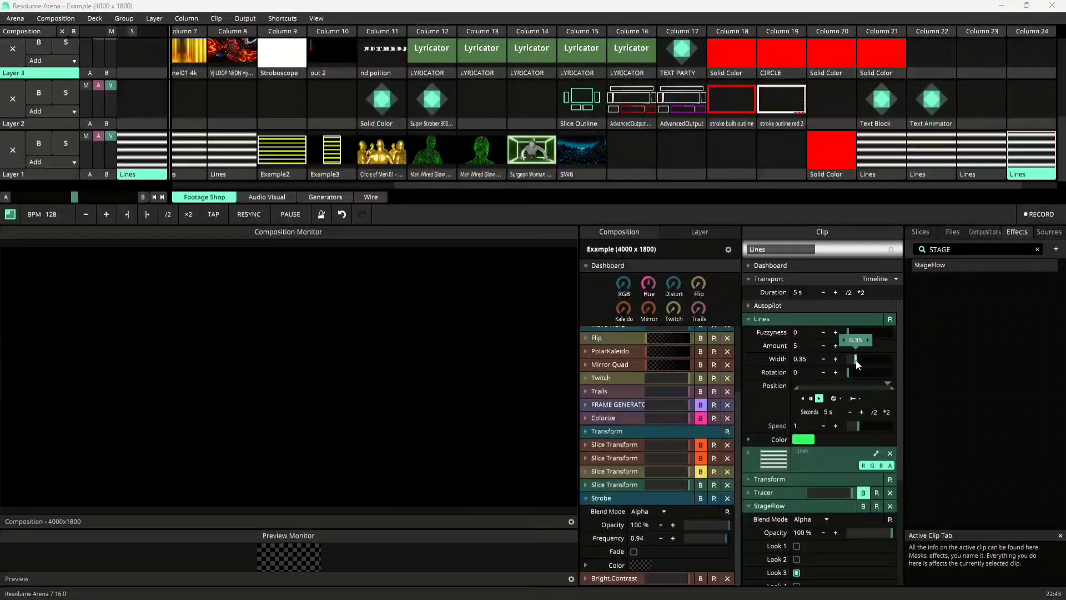
click(772, 318)
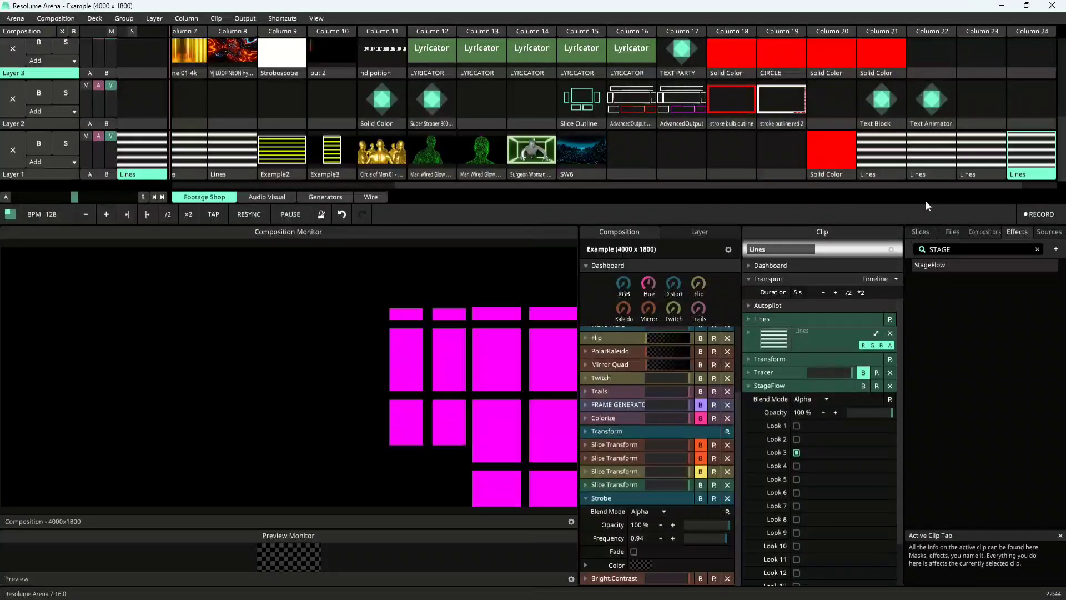
Launch the Lines clips in columns 21 to 24 in varying order to examine the strobing look changes.
click(965, 174)
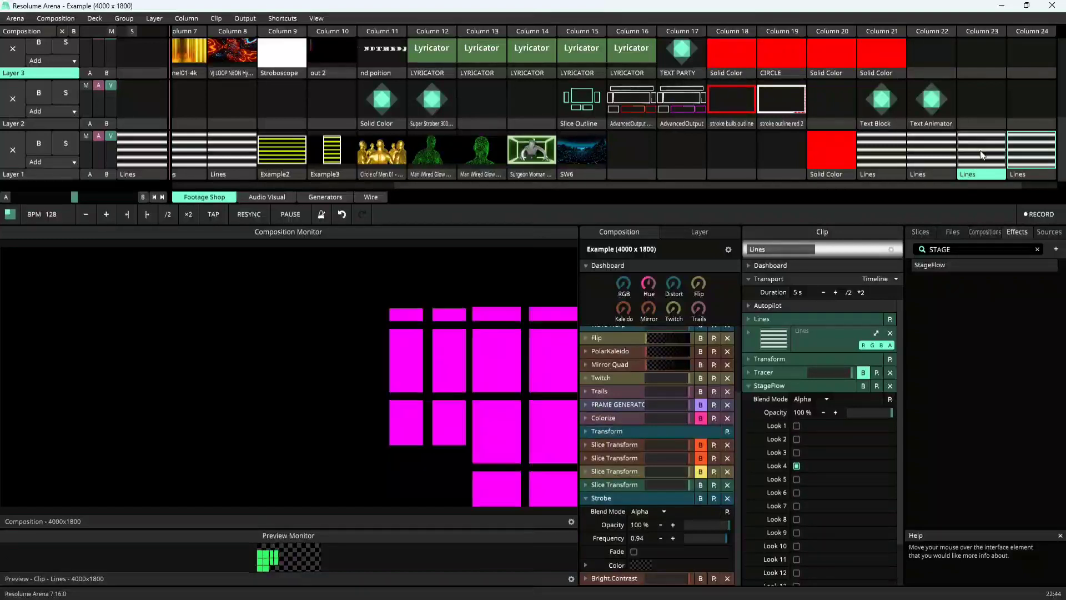
click(981, 156)
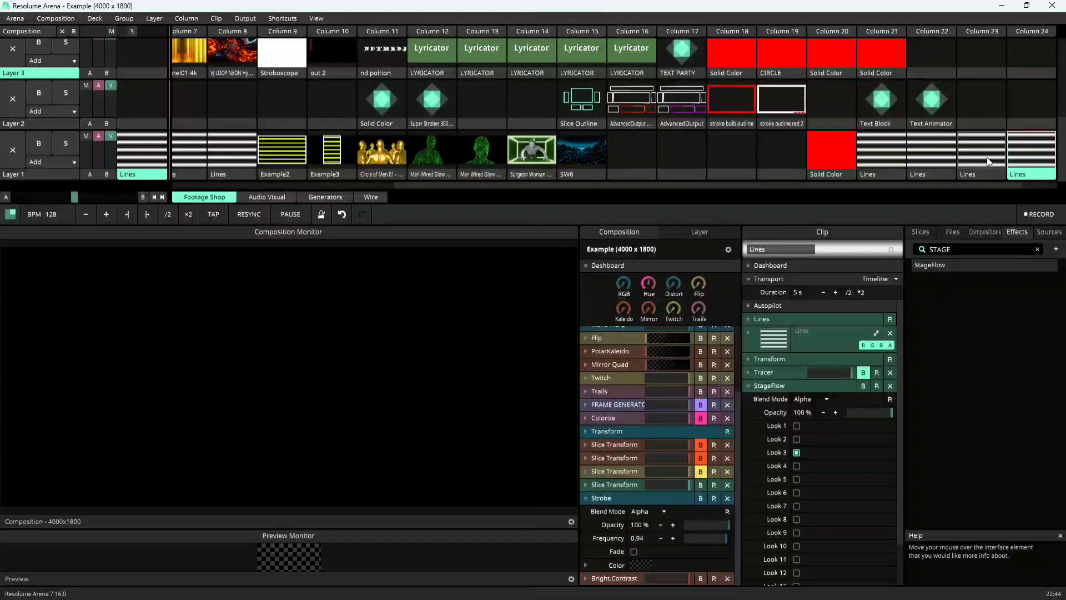
click(1030, 162)
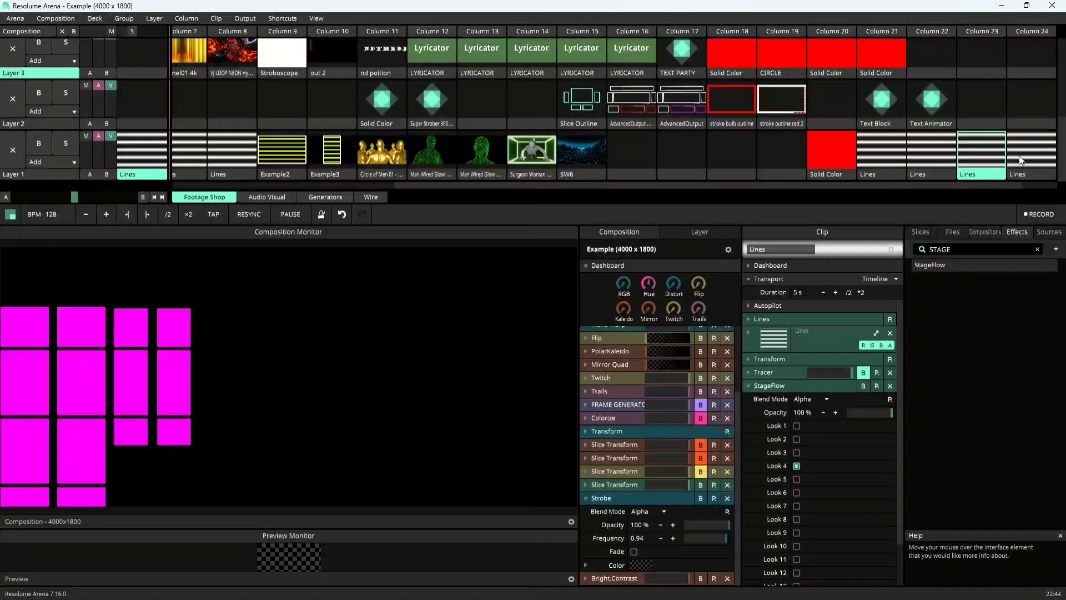
click(946, 156)
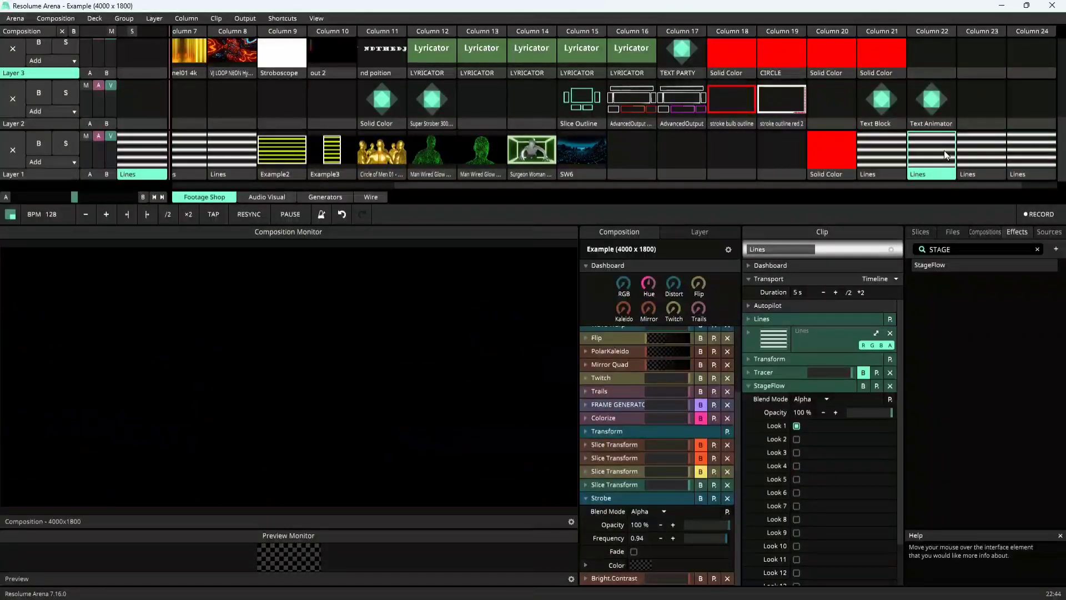
click(884, 160)
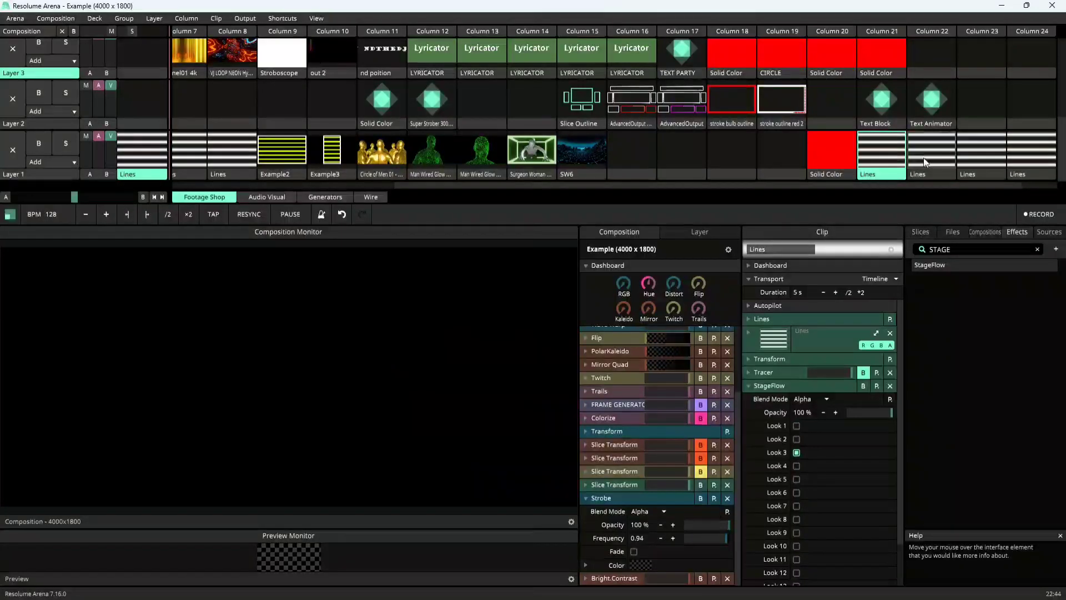
click(972, 157)
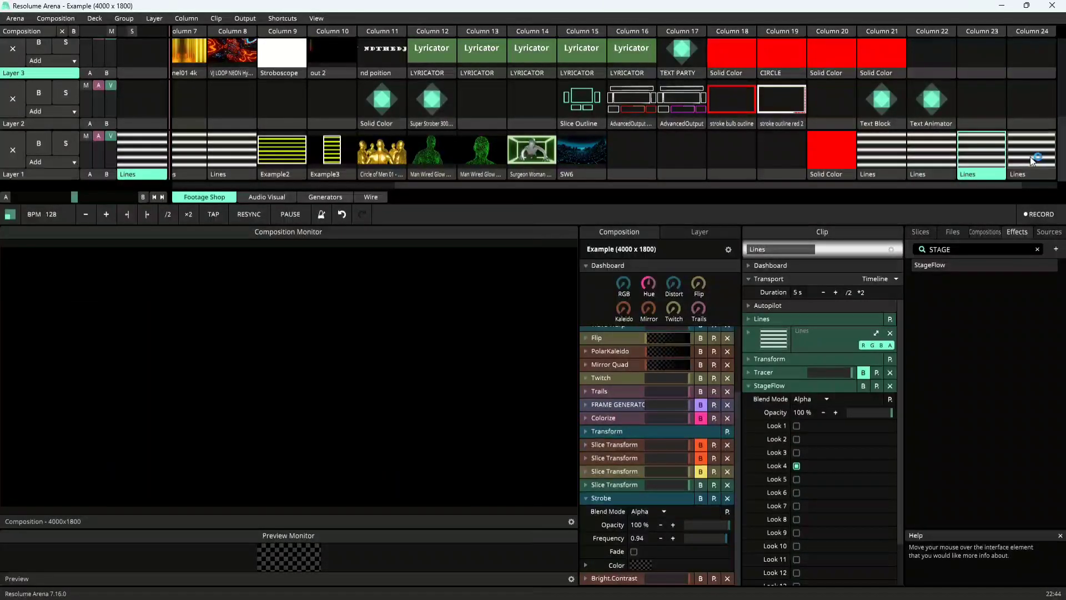
click(950, 151)
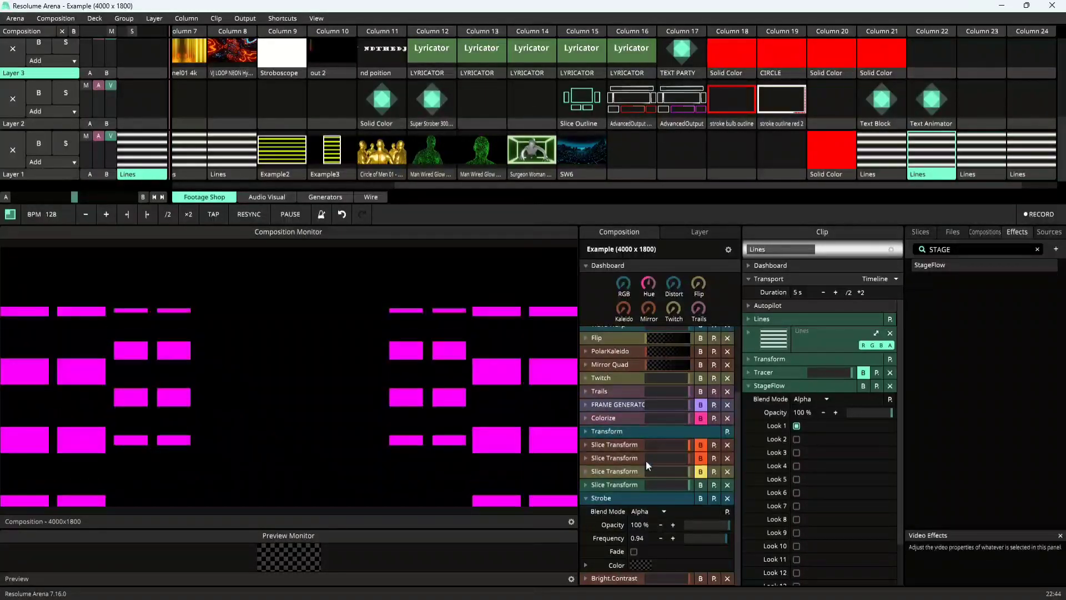
scroll(622, 503, up, 3)
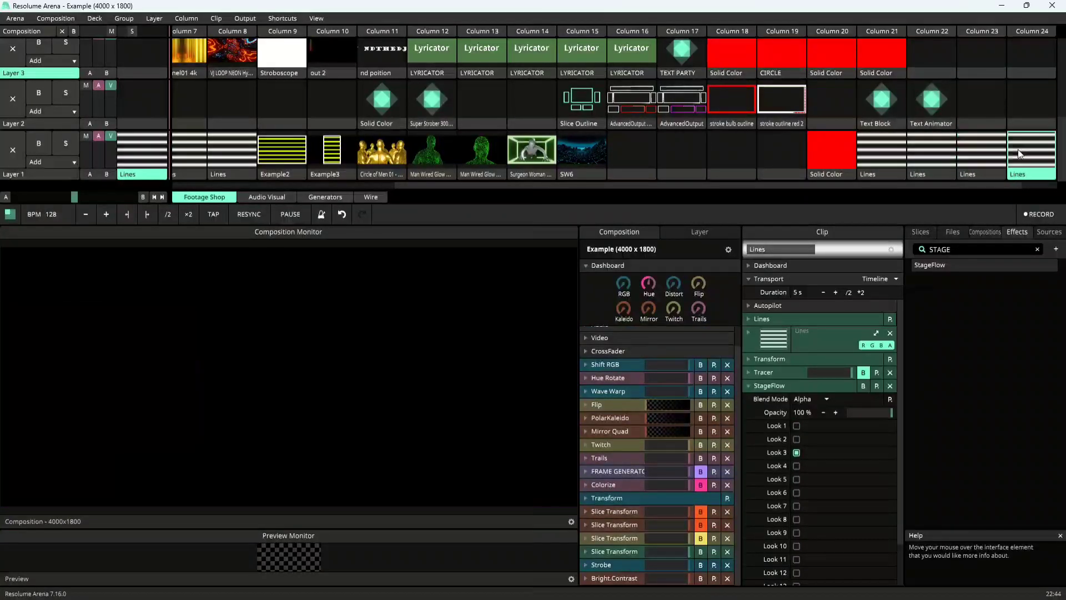
click(972, 154)
click(1040, 151)
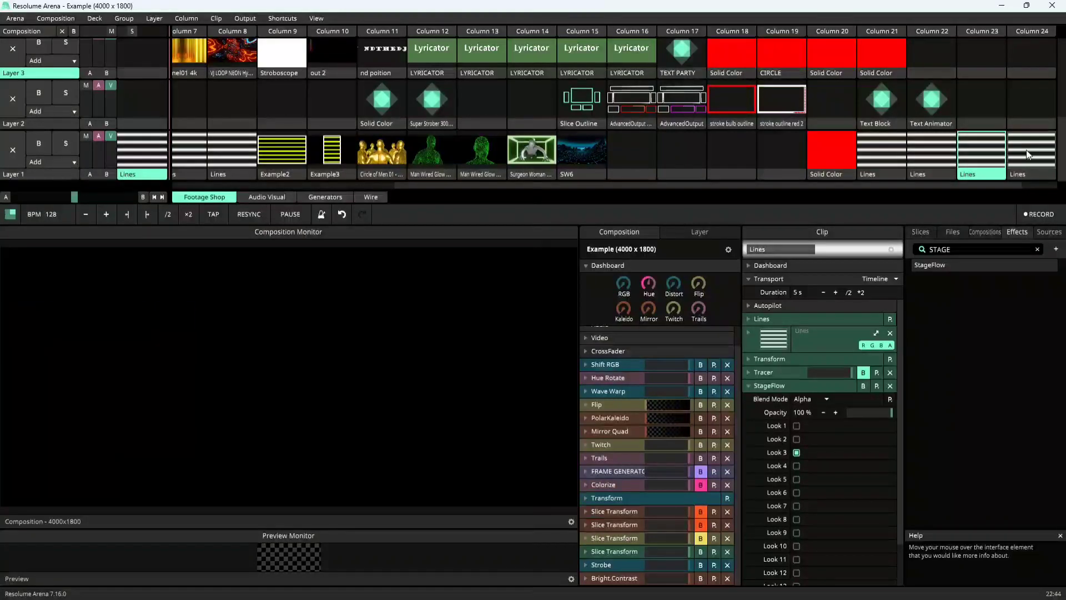
click(994, 158)
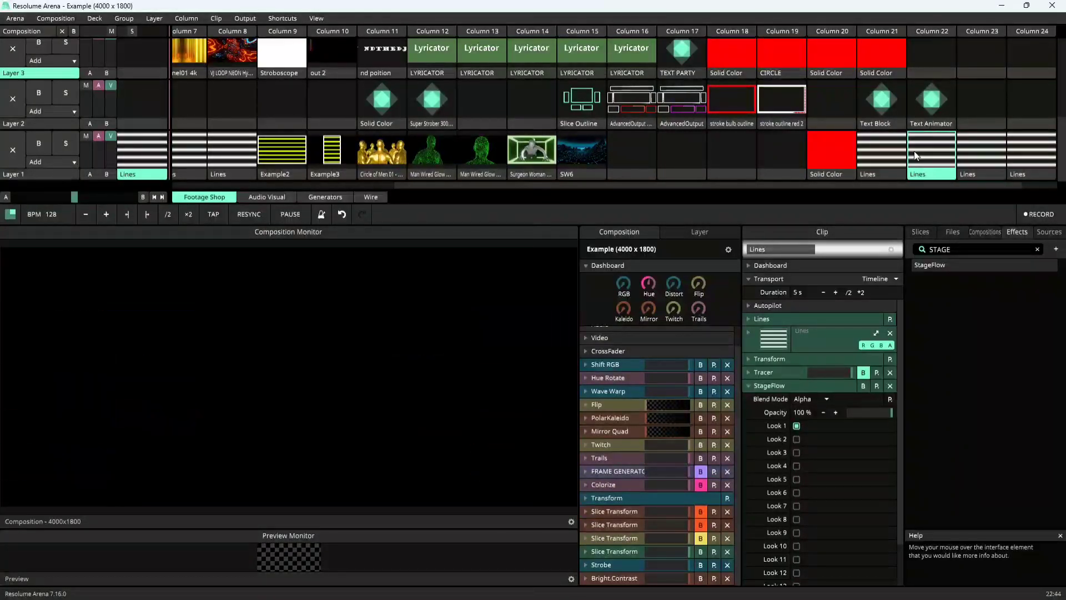
Re-enable Tracer and bypass StageFlow on the column 21 Lines clip, and bypass the composition's Strobe.
click(905, 155)
click(753, 385)
click(870, 372)
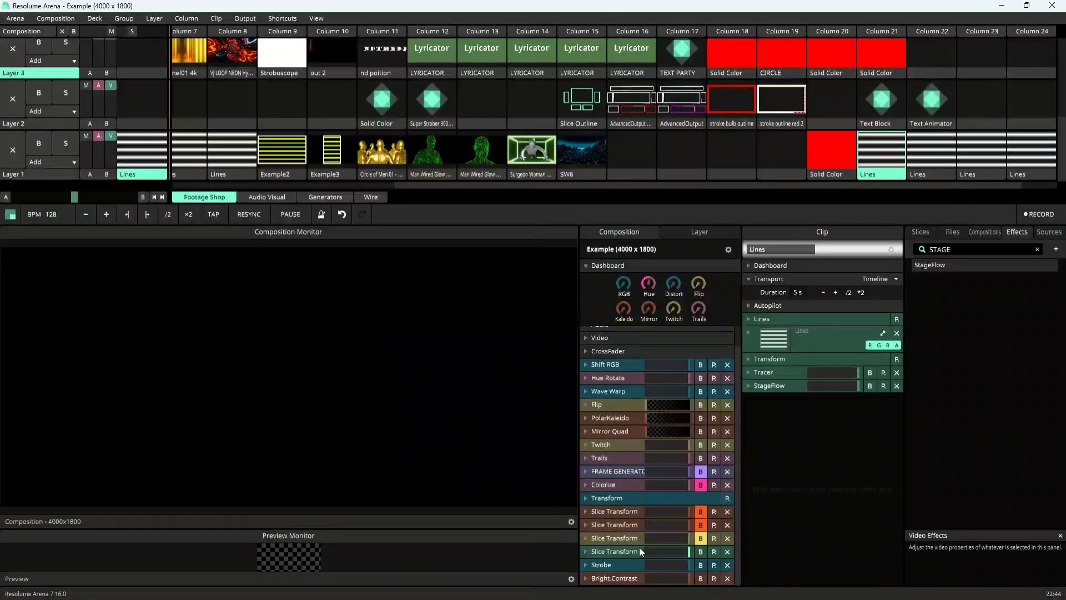
click(868, 386)
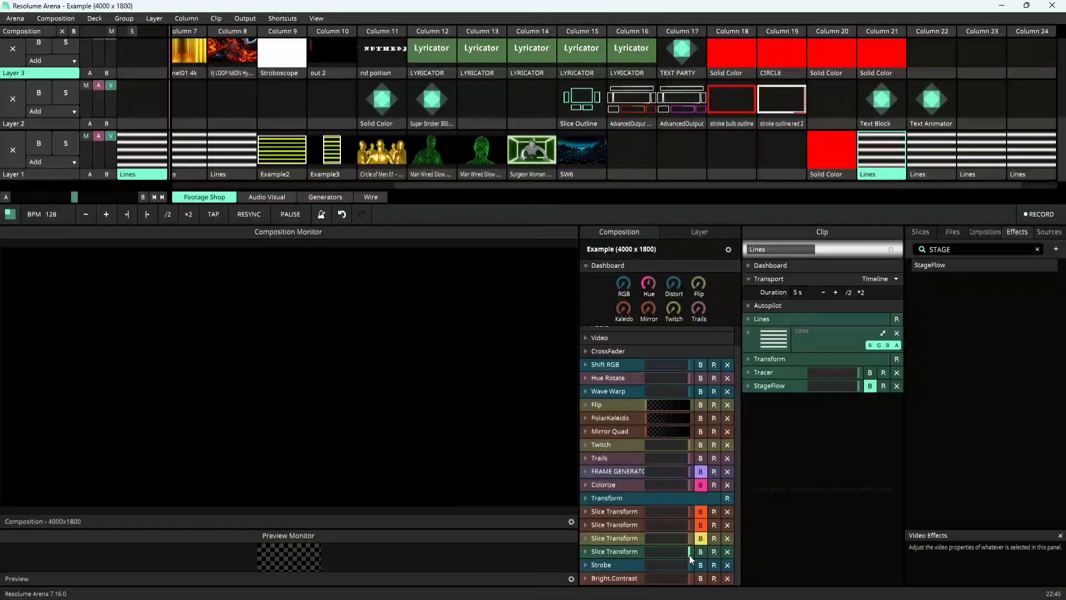
click(700, 565)
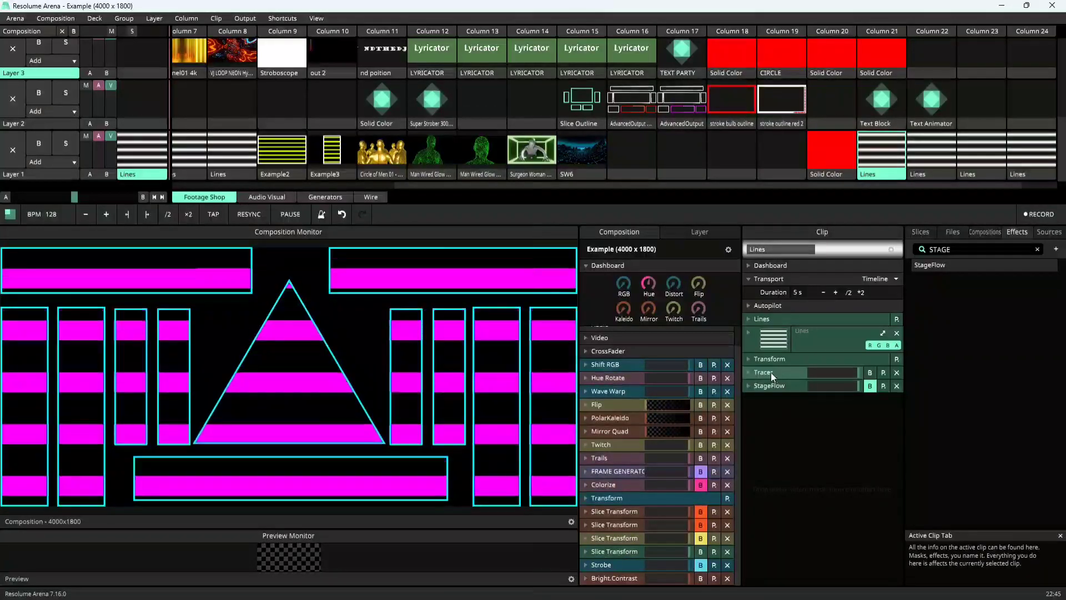
Set the Tracer animation on the column 21 Lines clip to Radar + and its trail length to 0.44.
click(755, 373)
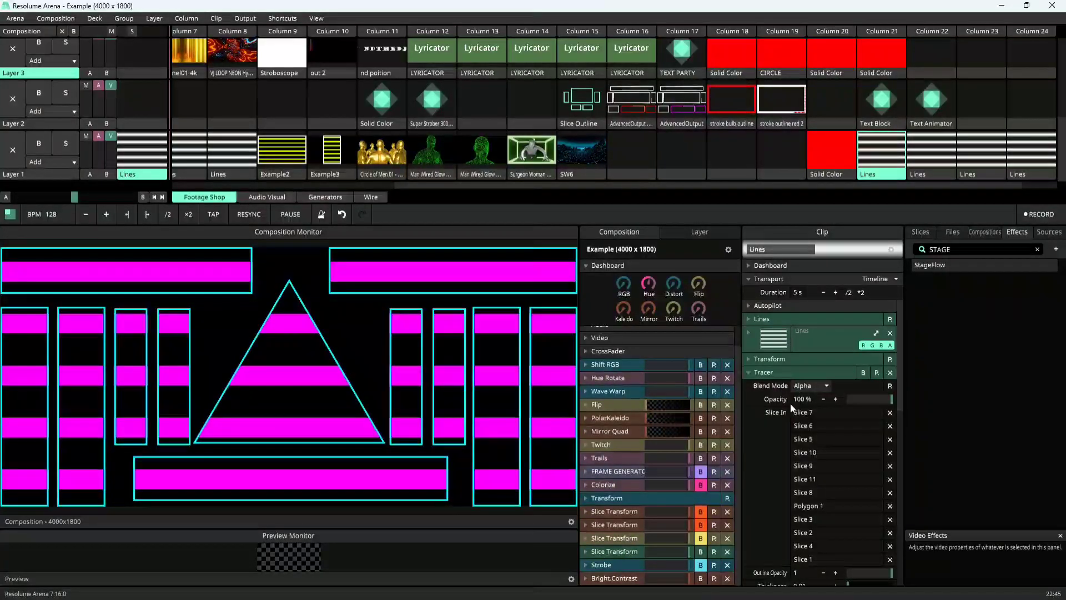
scroll(791, 404, down, 5)
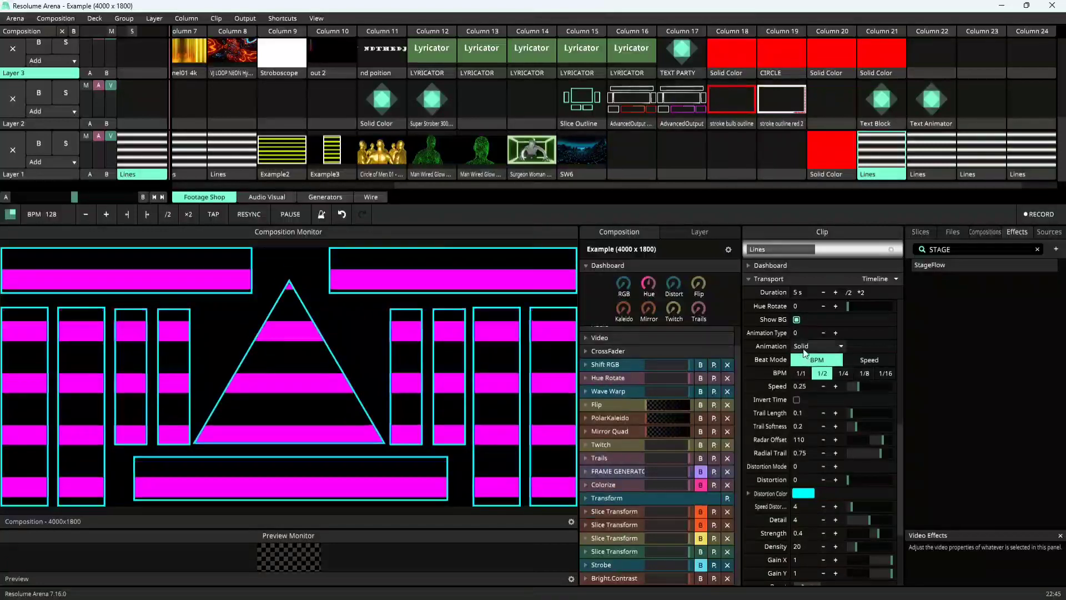
click(804, 347)
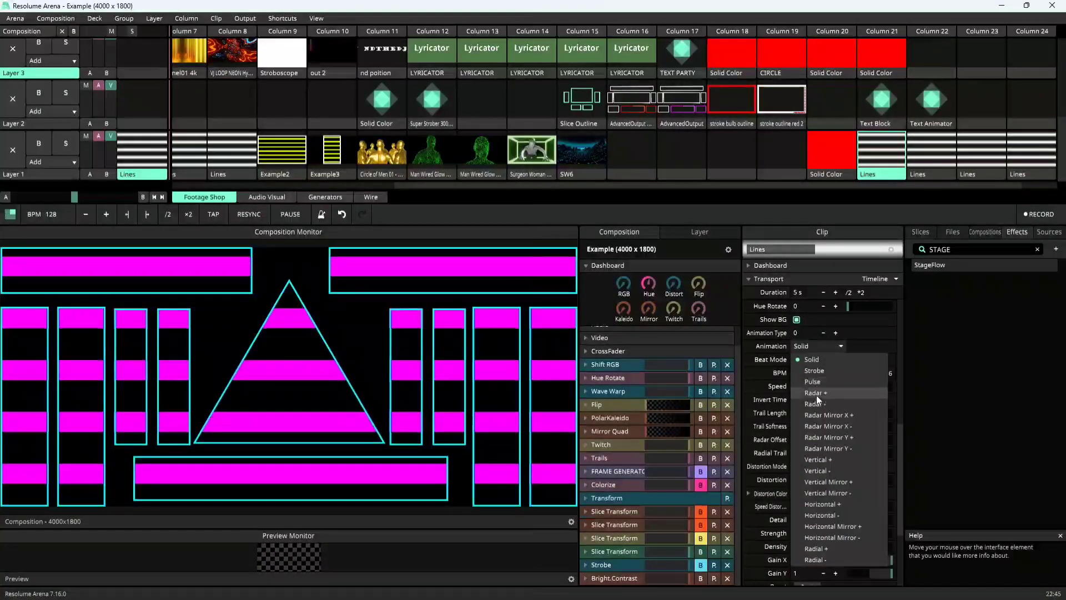
click(816, 394)
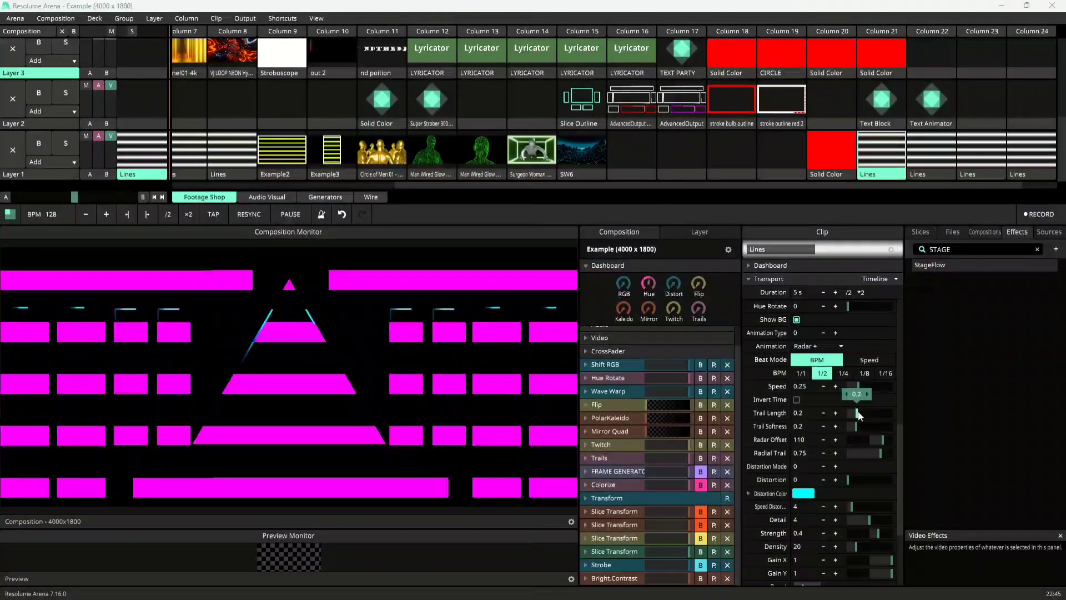
drag(854, 414, 866, 415)
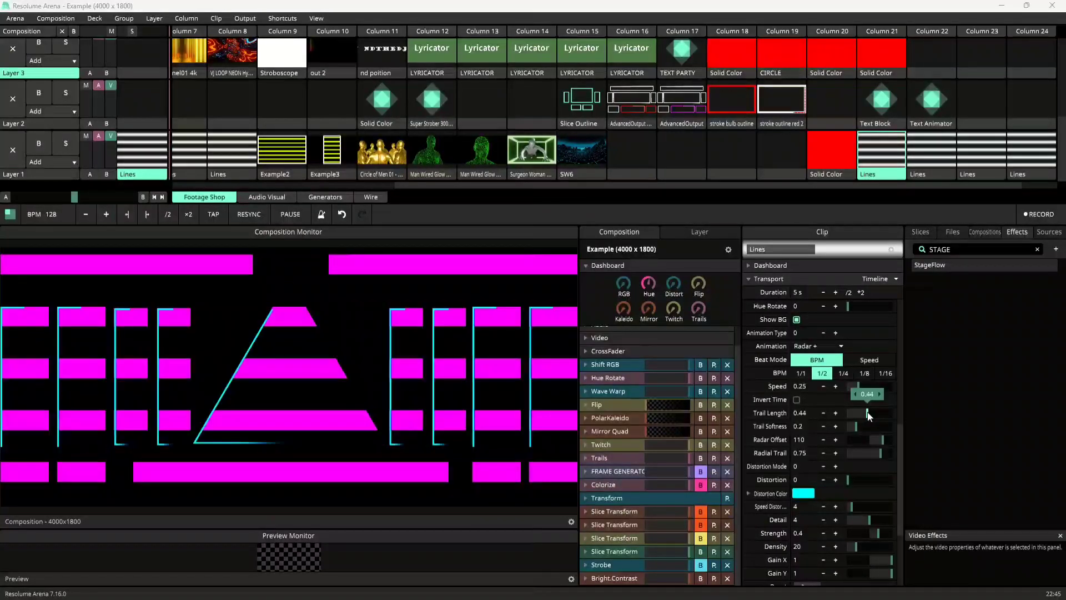
drag(870, 416, 869, 416)
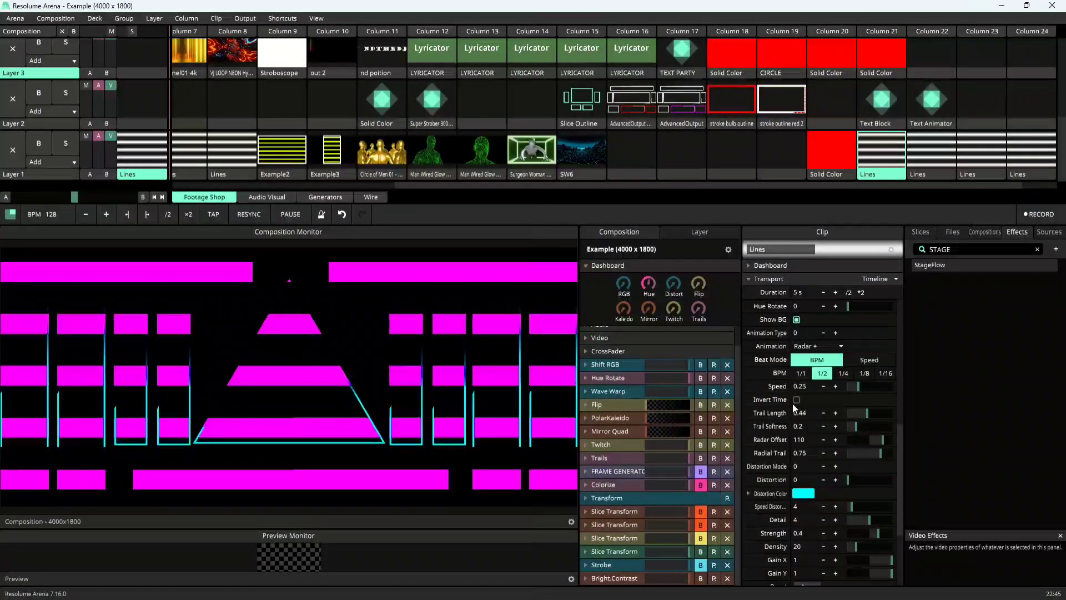
Try different line widths on the column 21 Lines clip, ending at 0.04.
scroll(776, 323, up, 3)
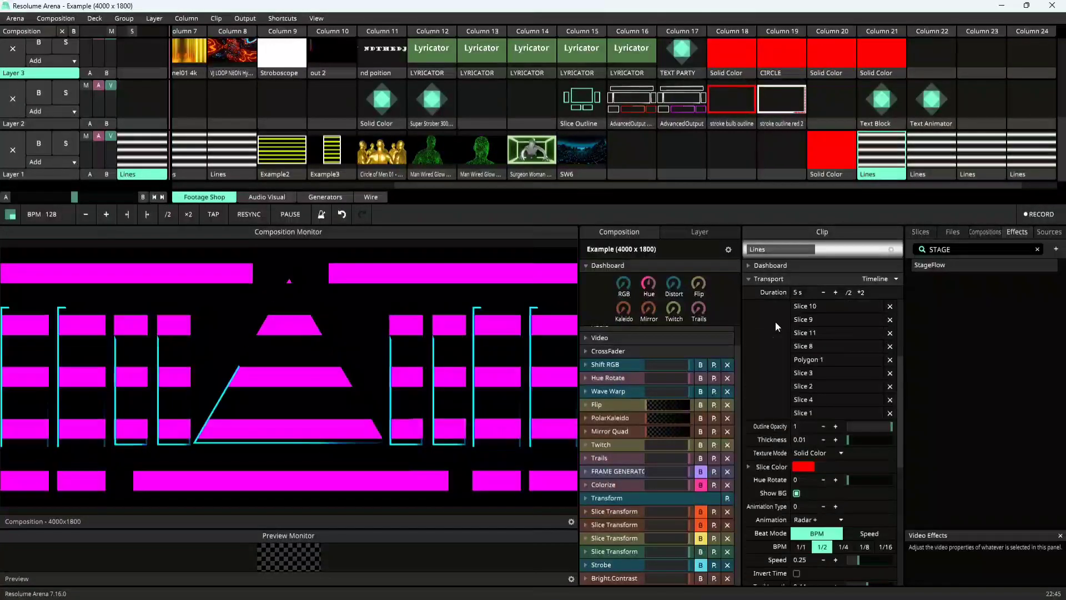
scroll(775, 344, up, 3)
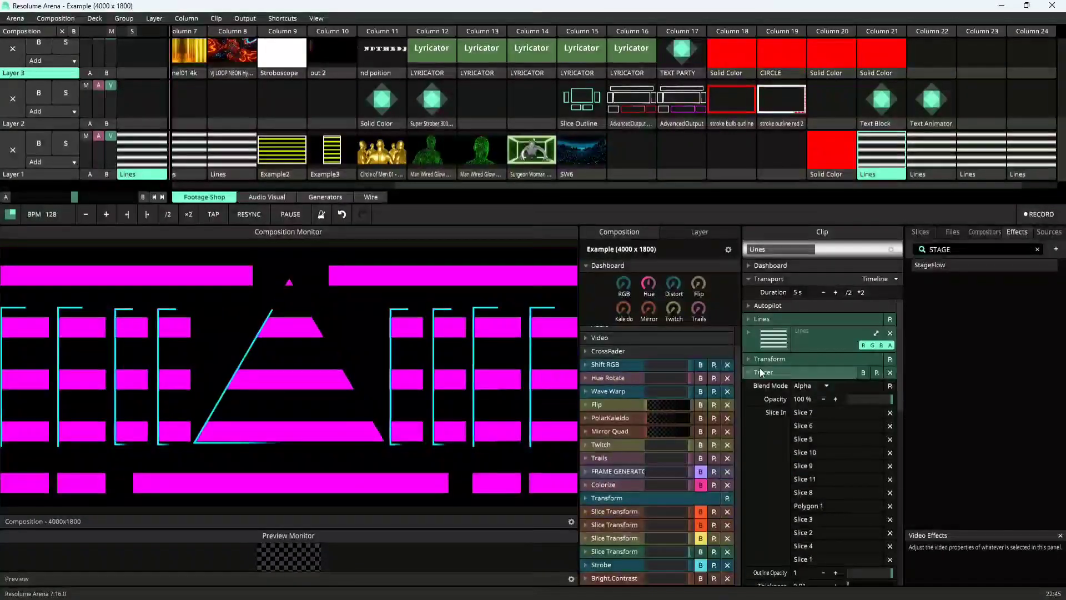
click(749, 319)
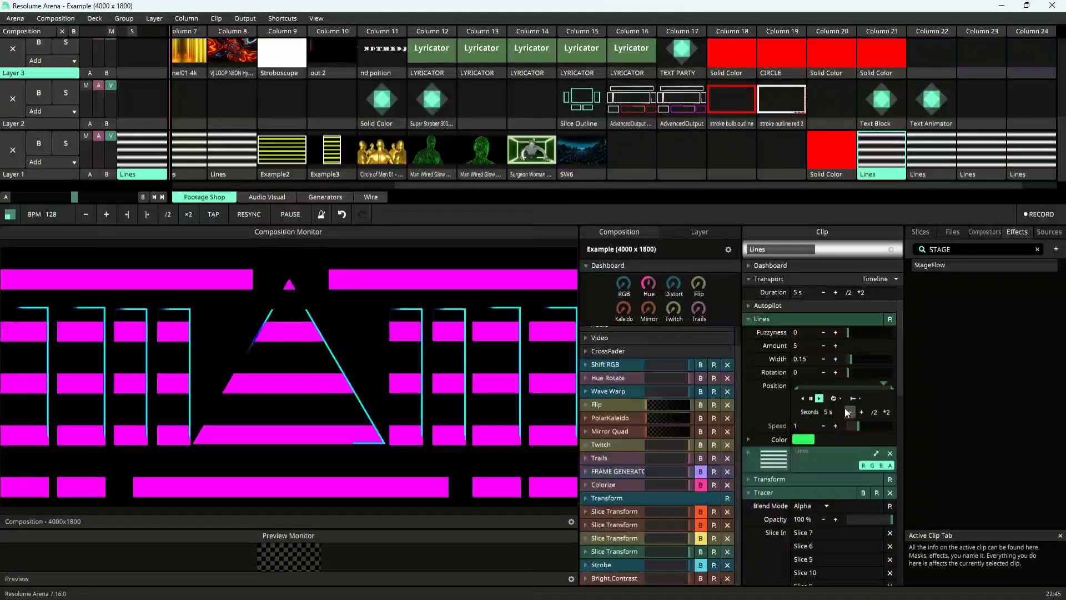
mouse_move(853, 366)
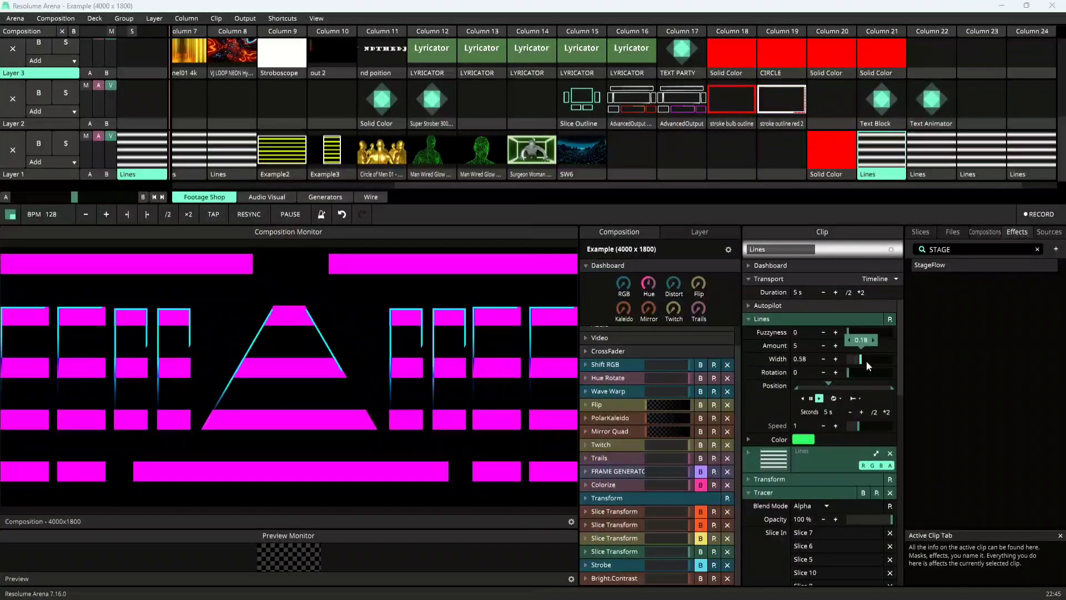
drag(867, 362, 858, 366)
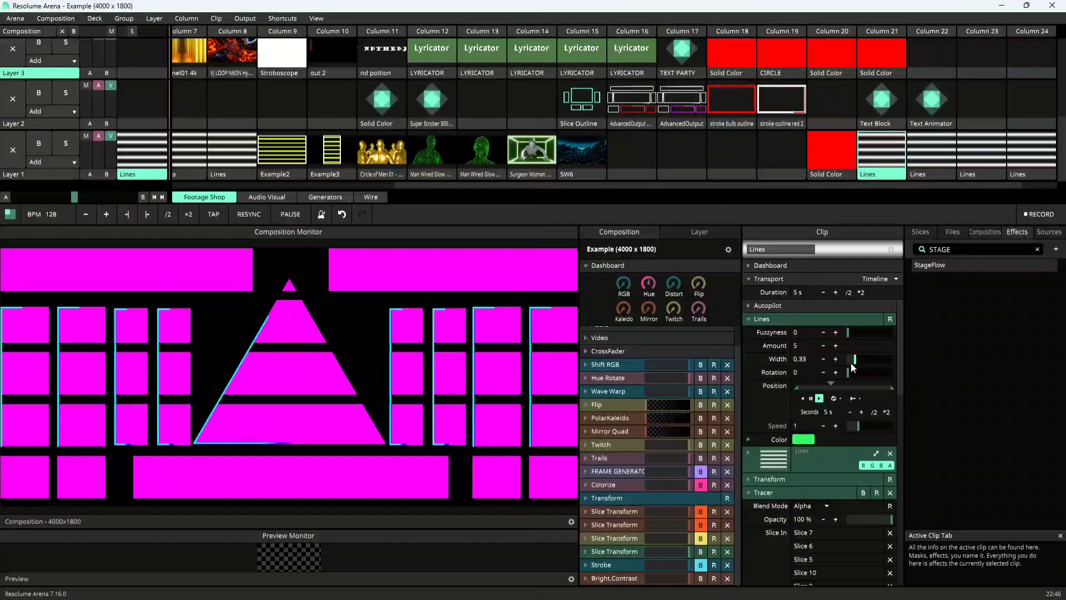
click(762, 322)
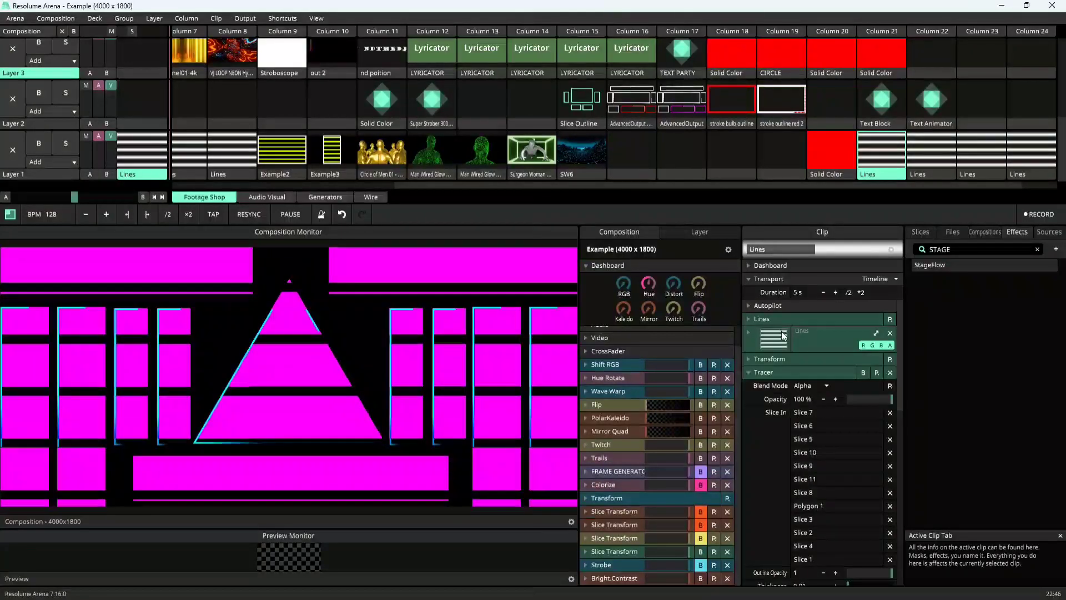
click(762, 321)
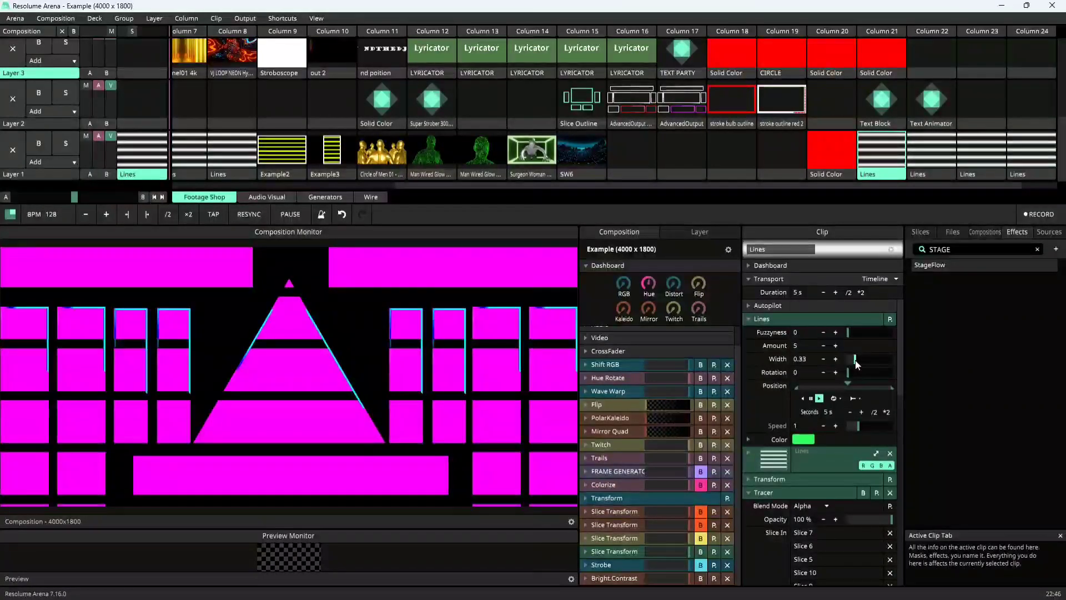
drag(861, 359, 848, 364)
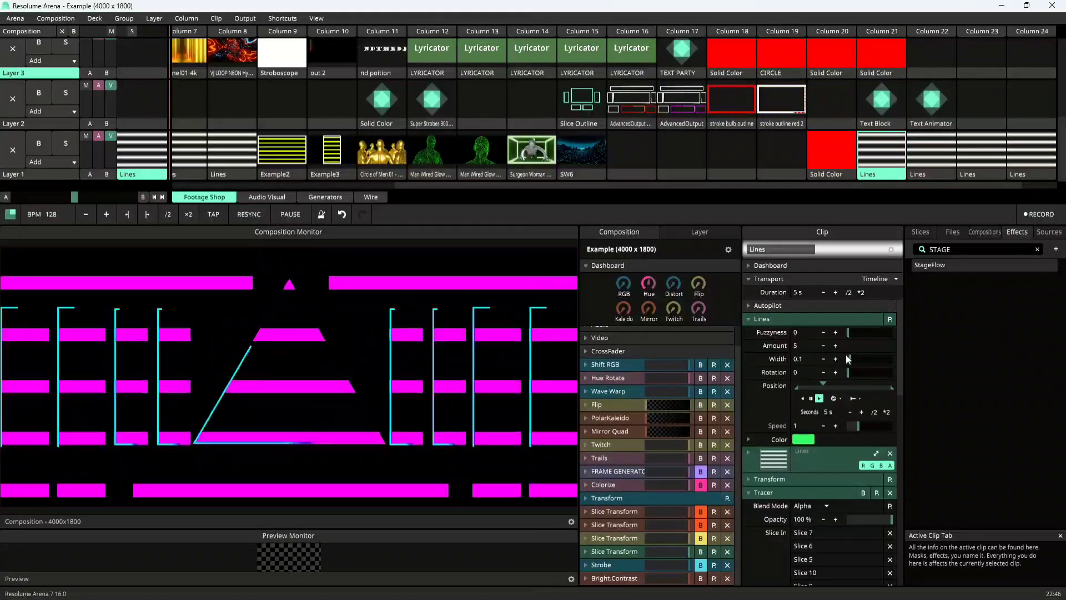
click(823, 359)
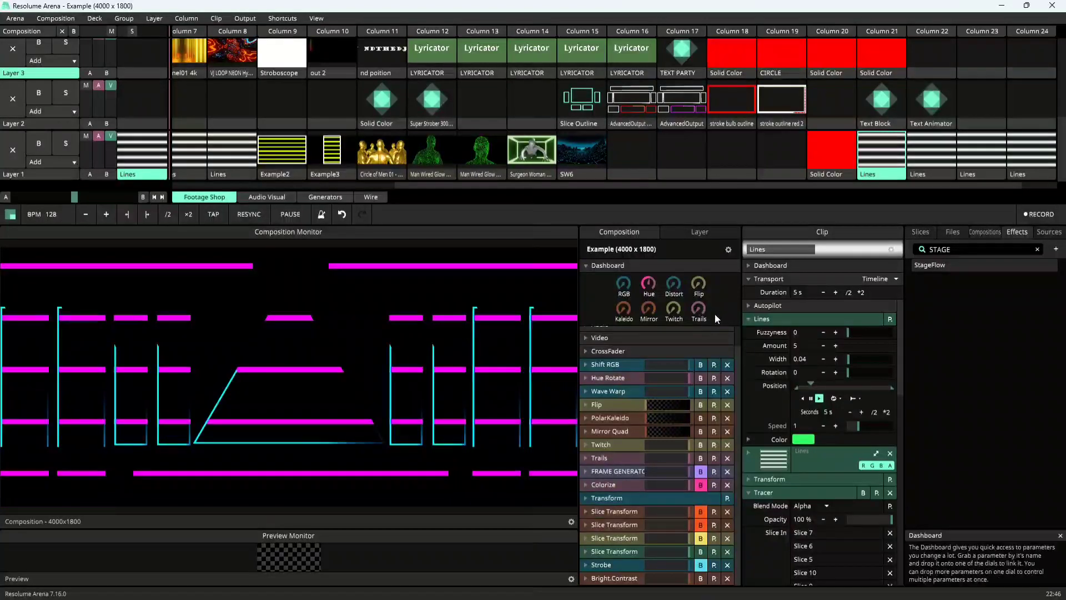
click(749, 319)
Switch the clip's Tracer animation to Radial -.
scroll(775, 410, down, 6)
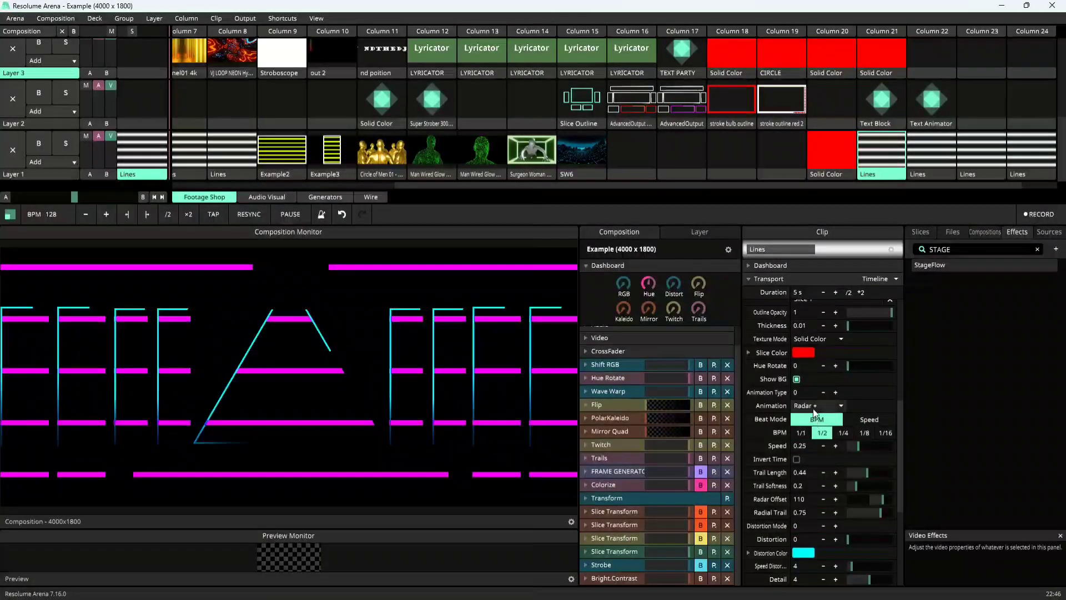
click(814, 406)
click(814, 391)
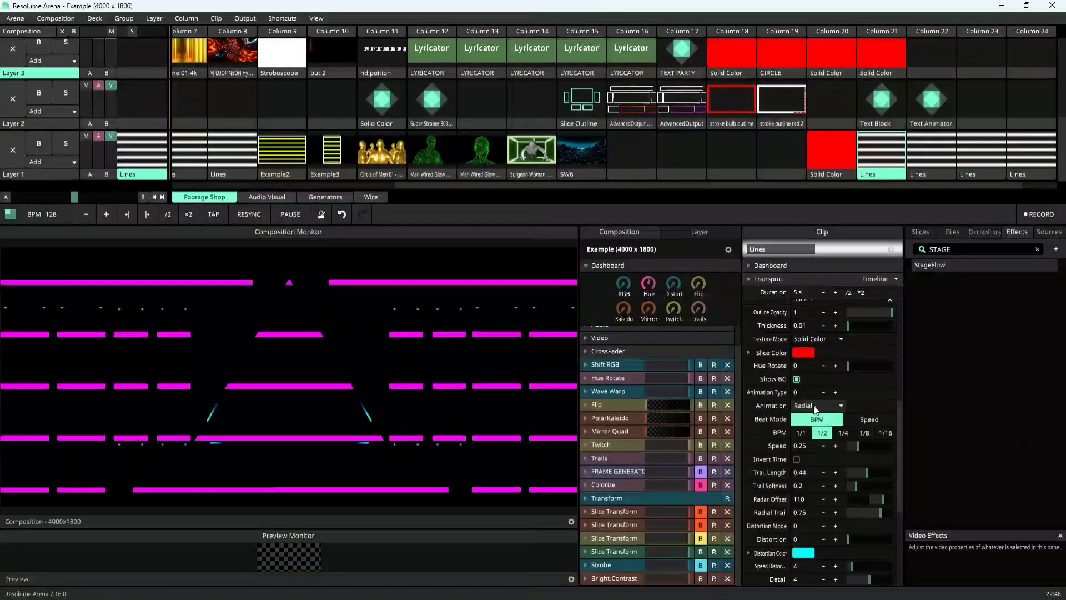
click(811, 406)
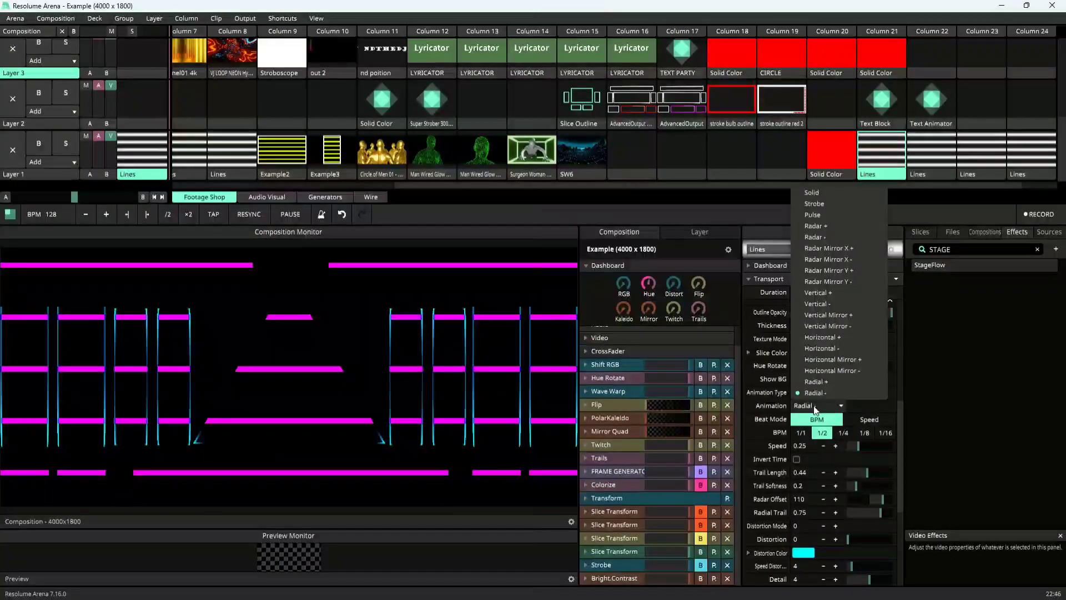
click(805, 491)
click(805, 491)
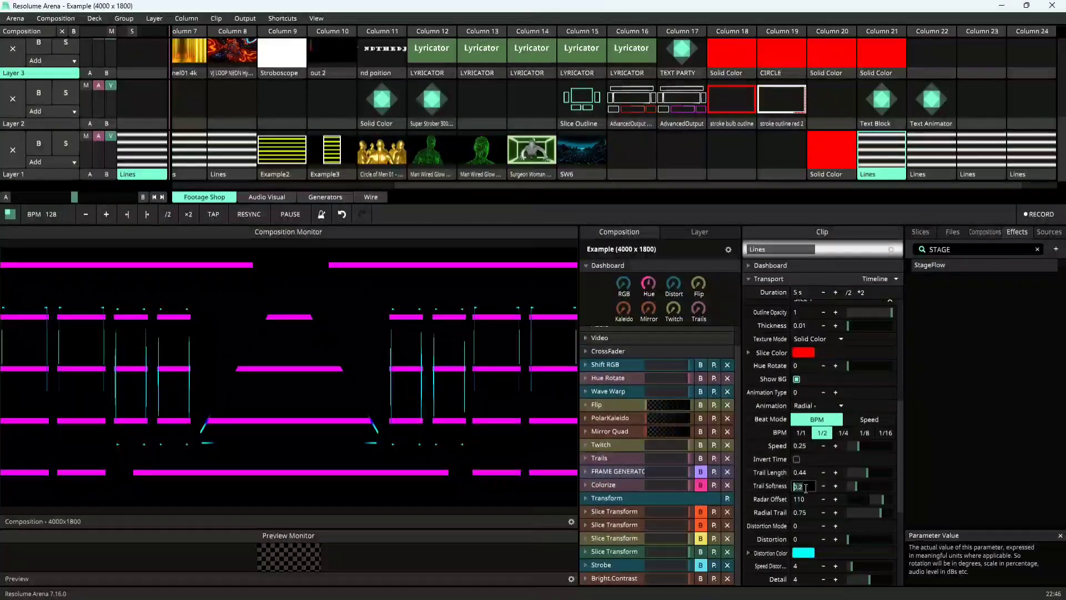
Set Tracer's texture mode to Content and its animation to Horizontal Mirror +.
click(812, 339)
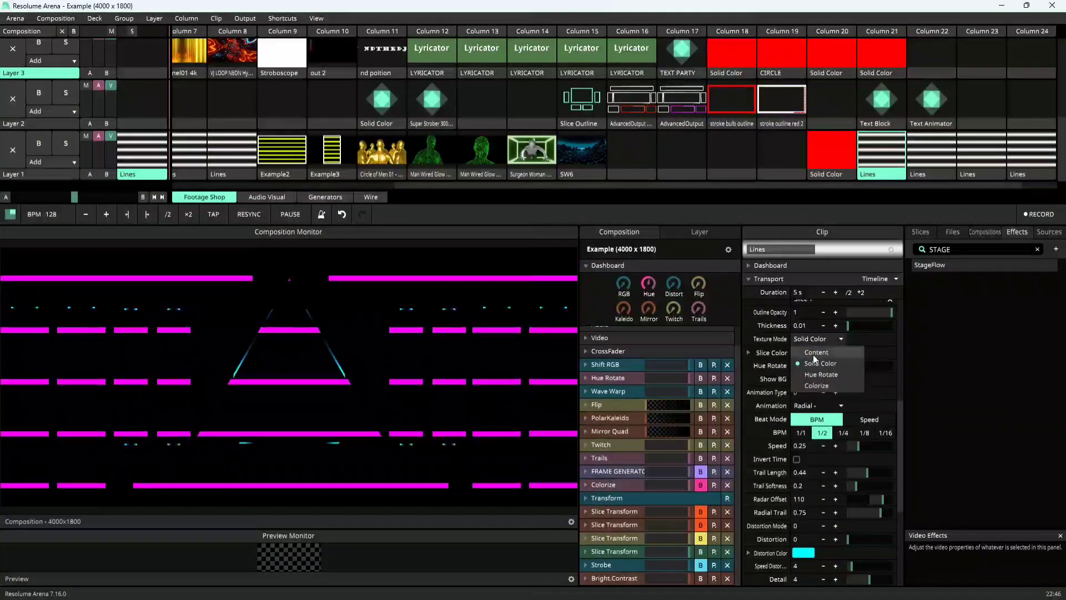
click(814, 354)
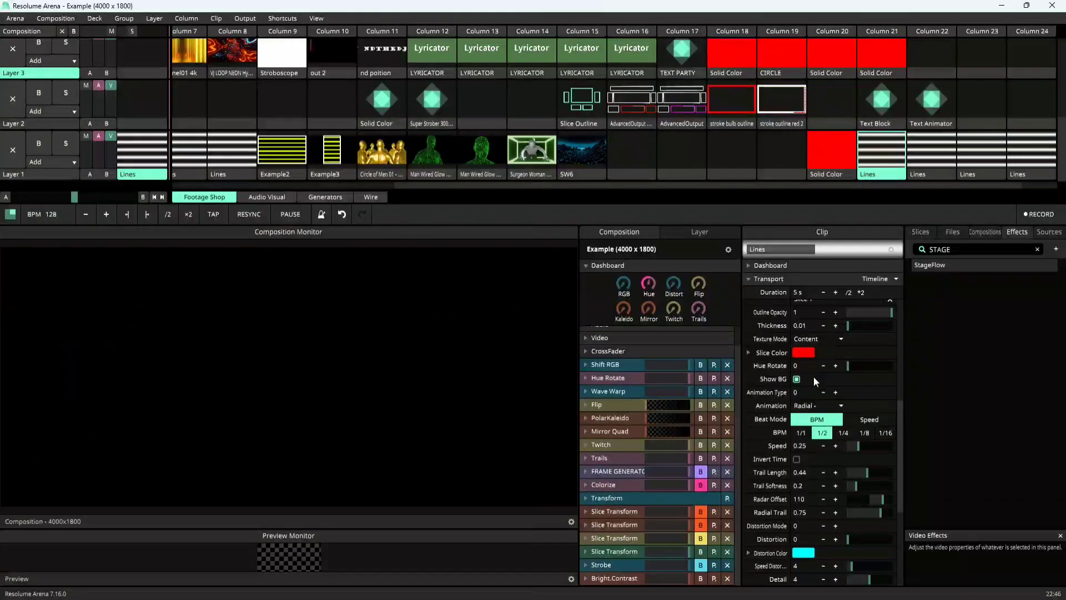
click(812, 411)
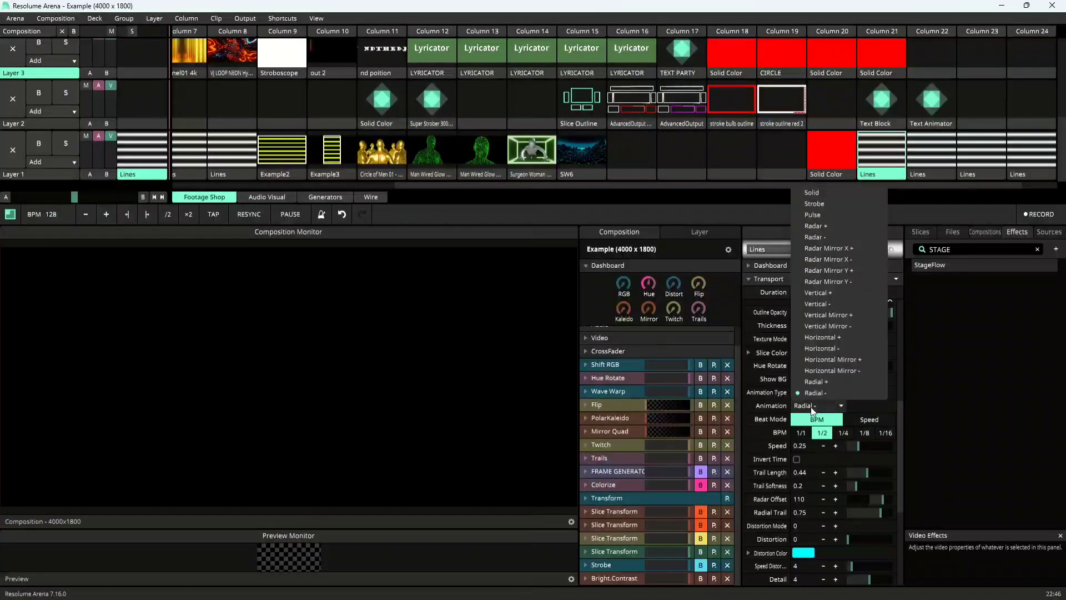
click(820, 363)
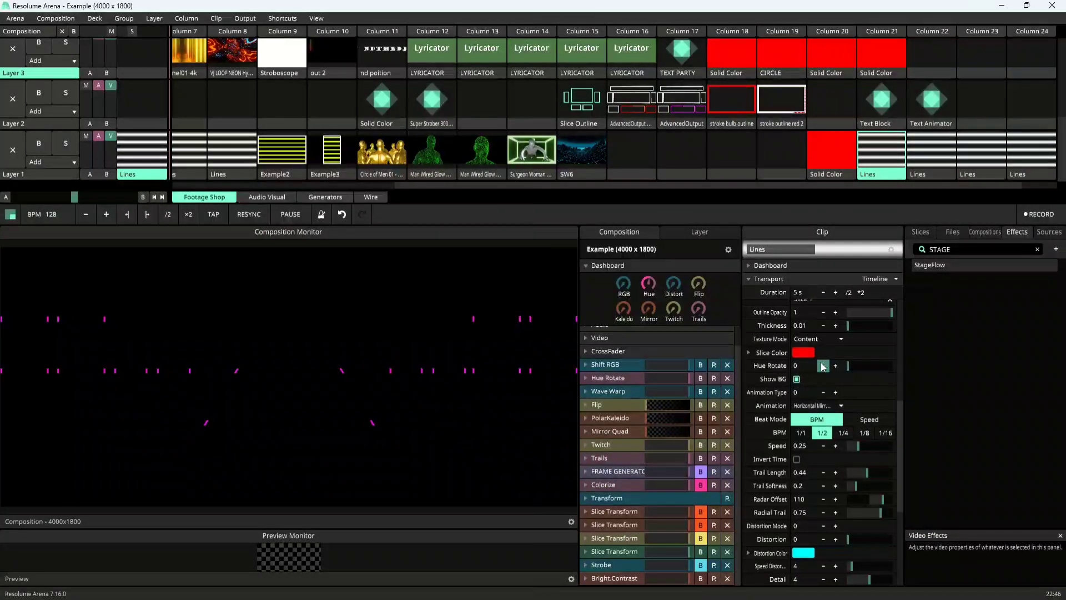
Set the line width of the column 21 Lines clip to 0.3.
scroll(804, 347, up, 3)
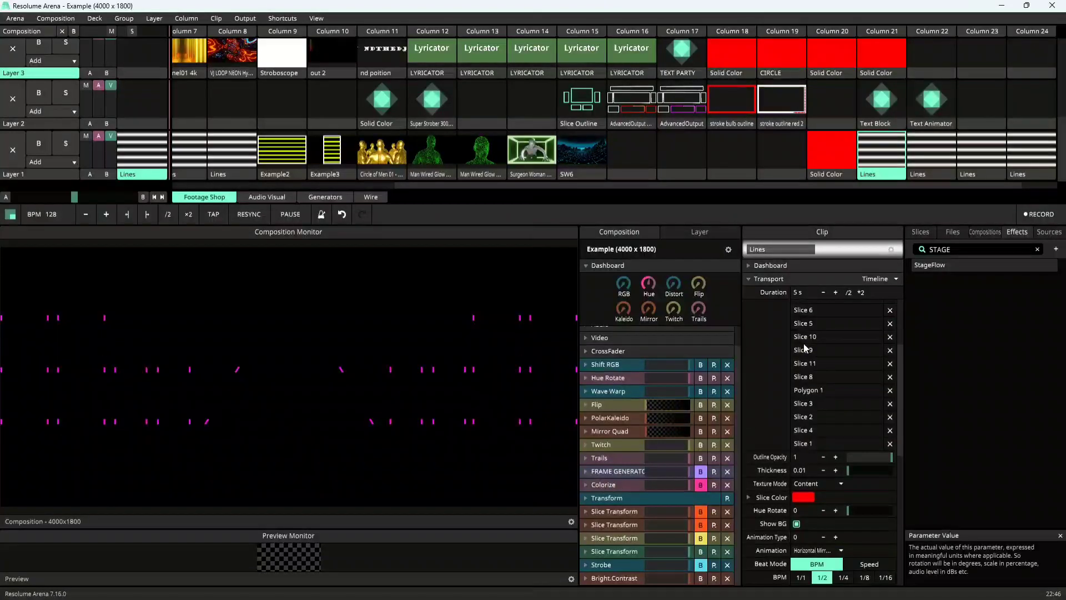
scroll(804, 348, up, 3)
scroll(772, 328, up, 2)
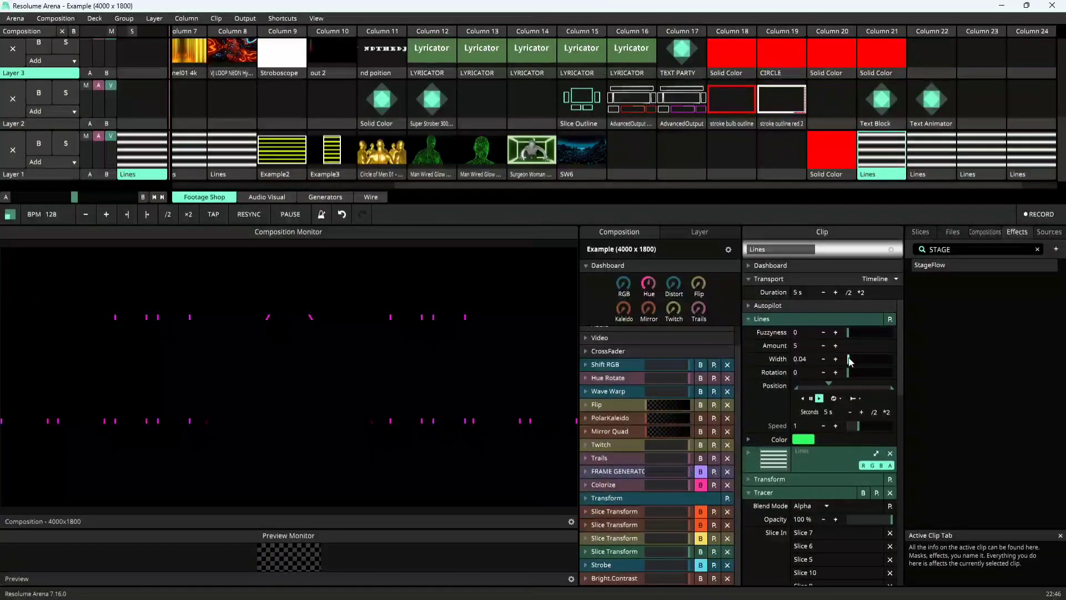
drag(848, 359, 856, 363)
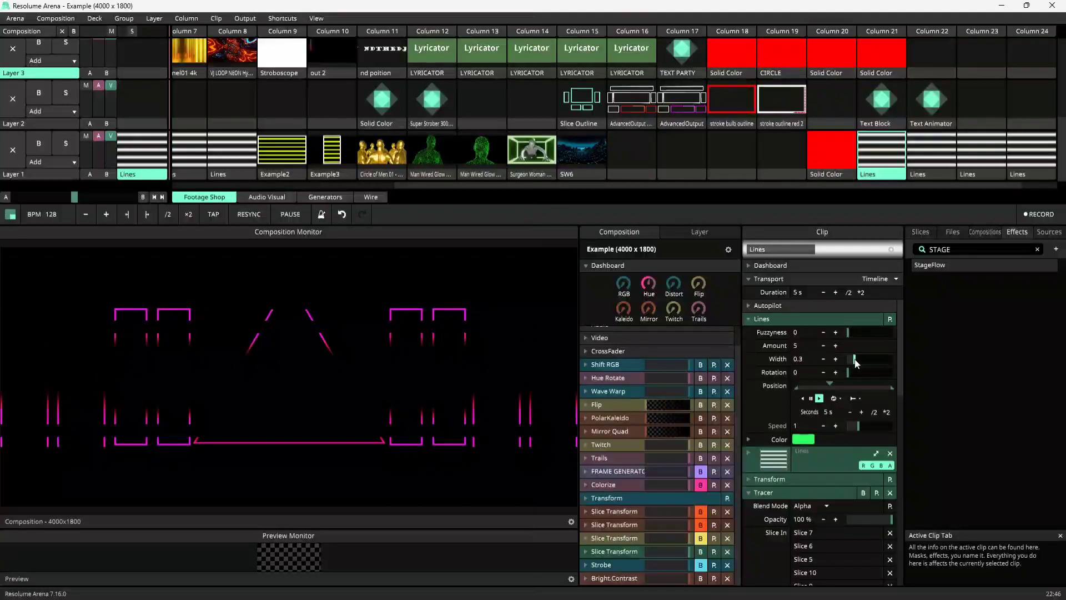
scroll(790, 481, down, 3)
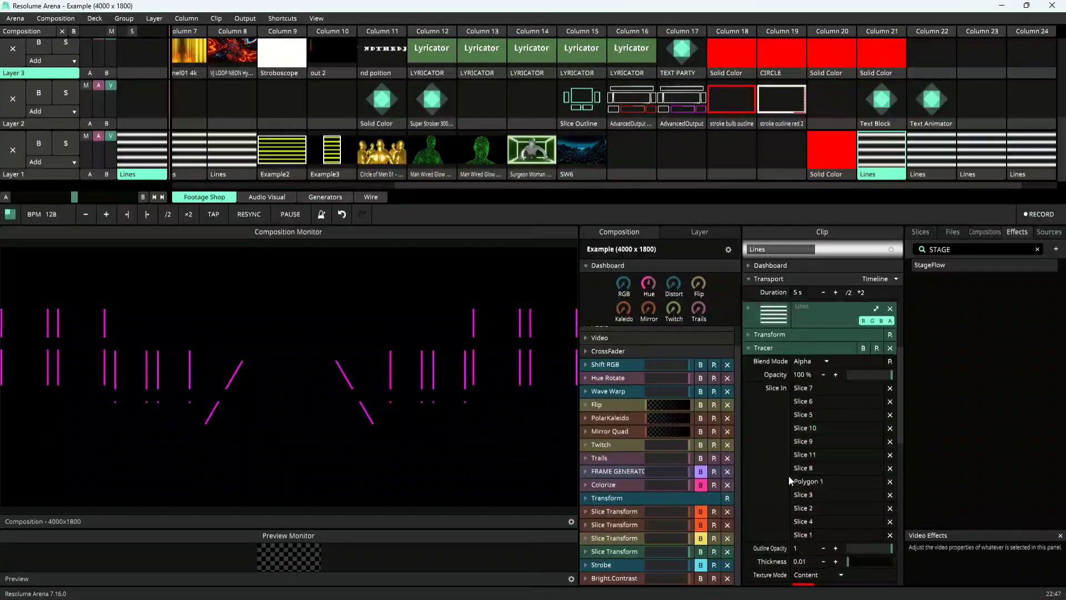
scroll(788, 475, down, 4)
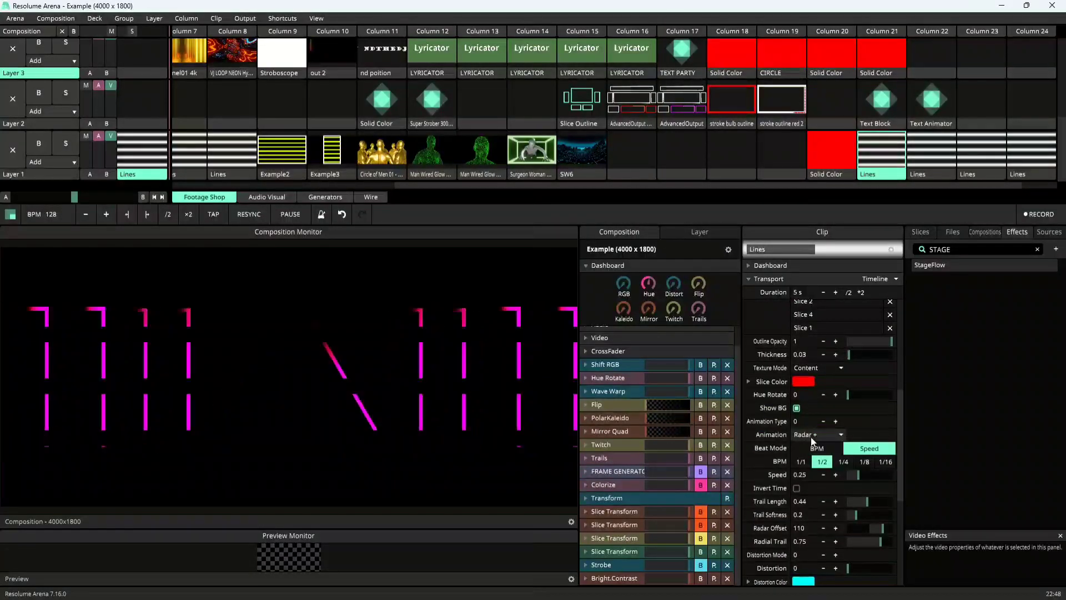
click(811, 437)
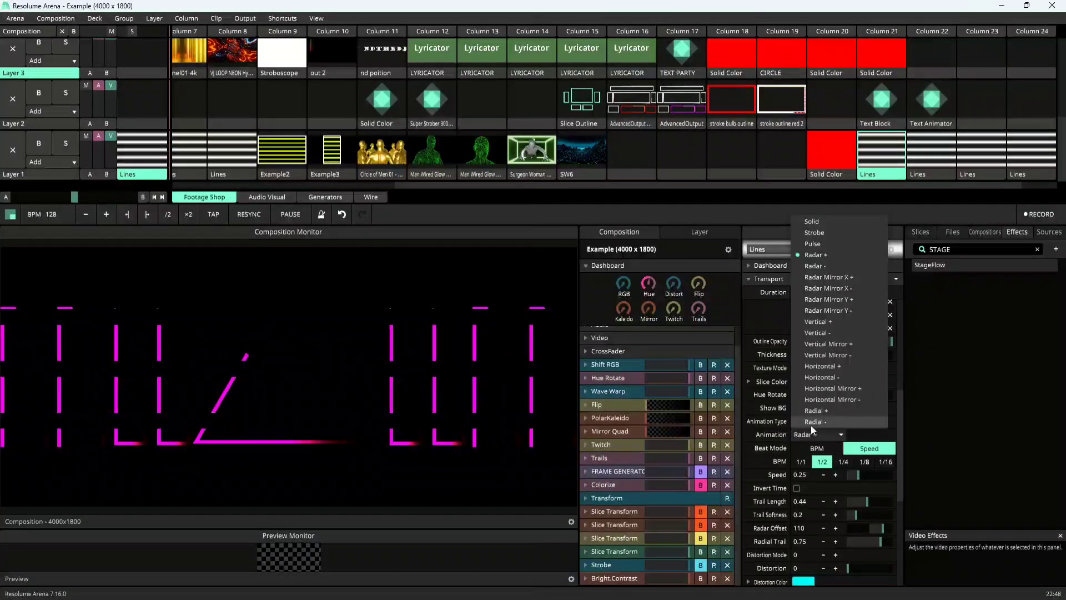
click(806, 437)
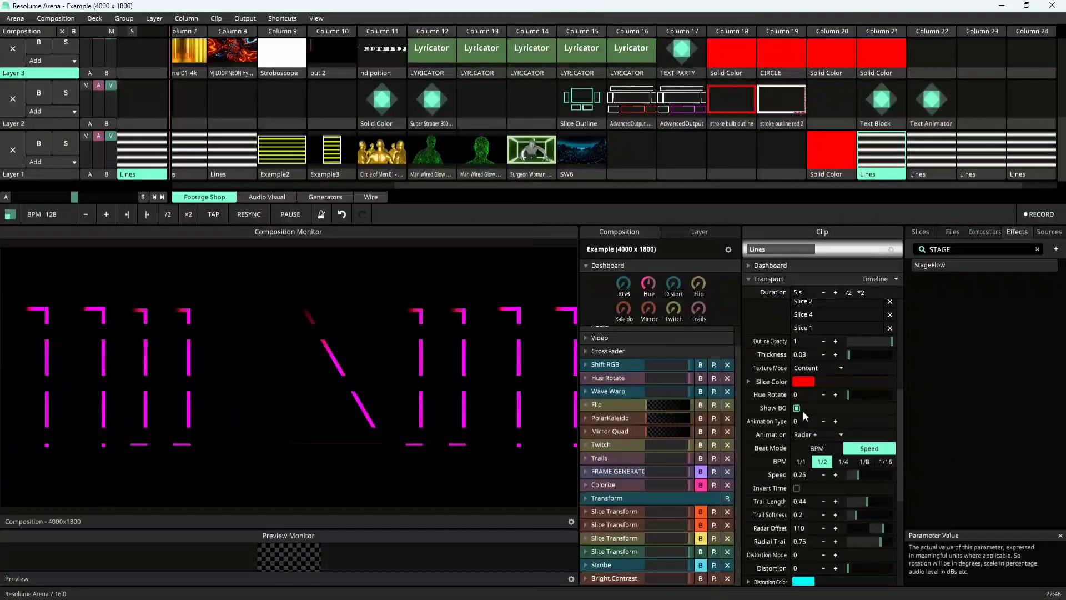
scroll(803, 411, up, 3)
scroll(803, 411, up, 8)
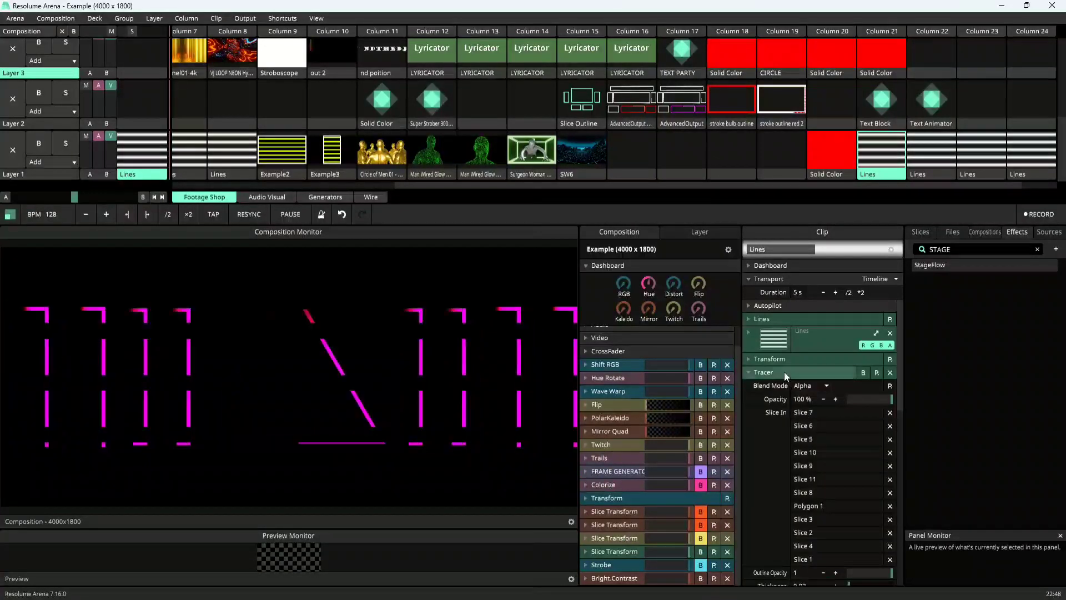
Try the Hue Rotate texture mode in Tracer, and set the texture mode to Colorize.
scroll(795, 410, down, 15)
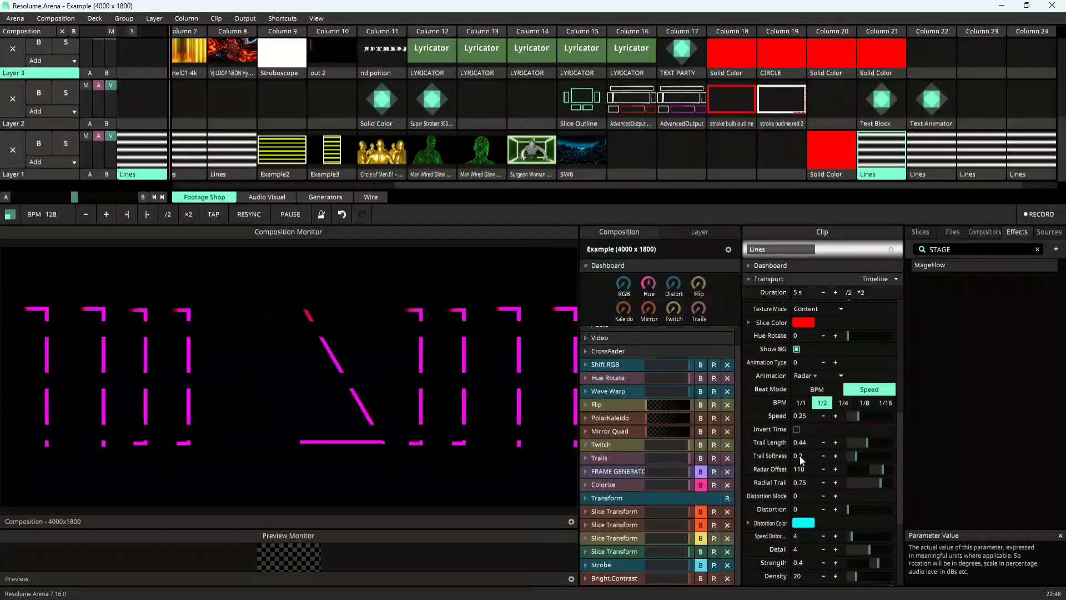
click(805, 309)
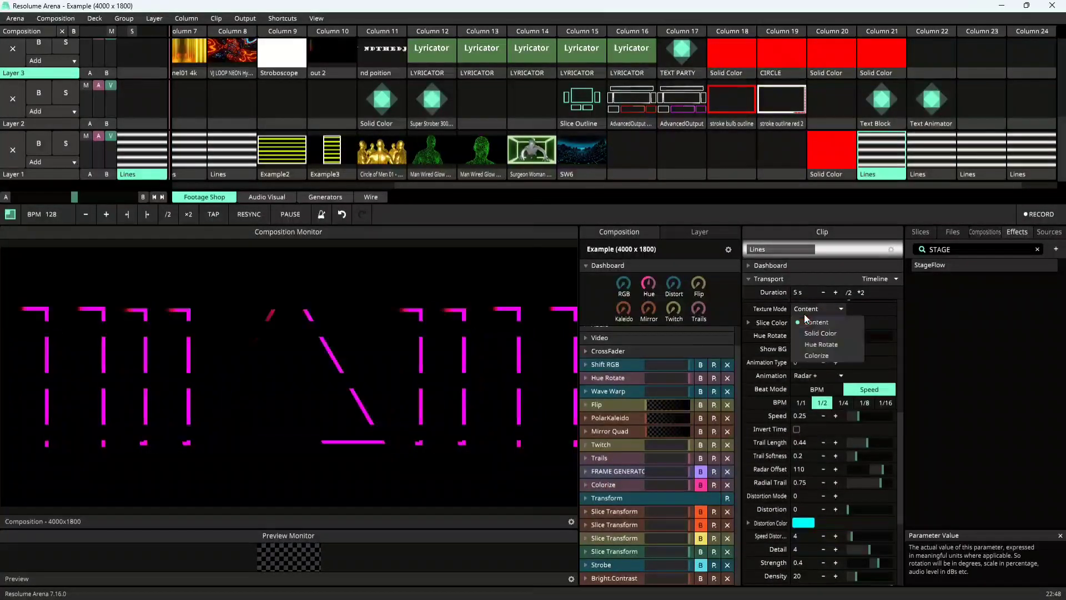
click(817, 344)
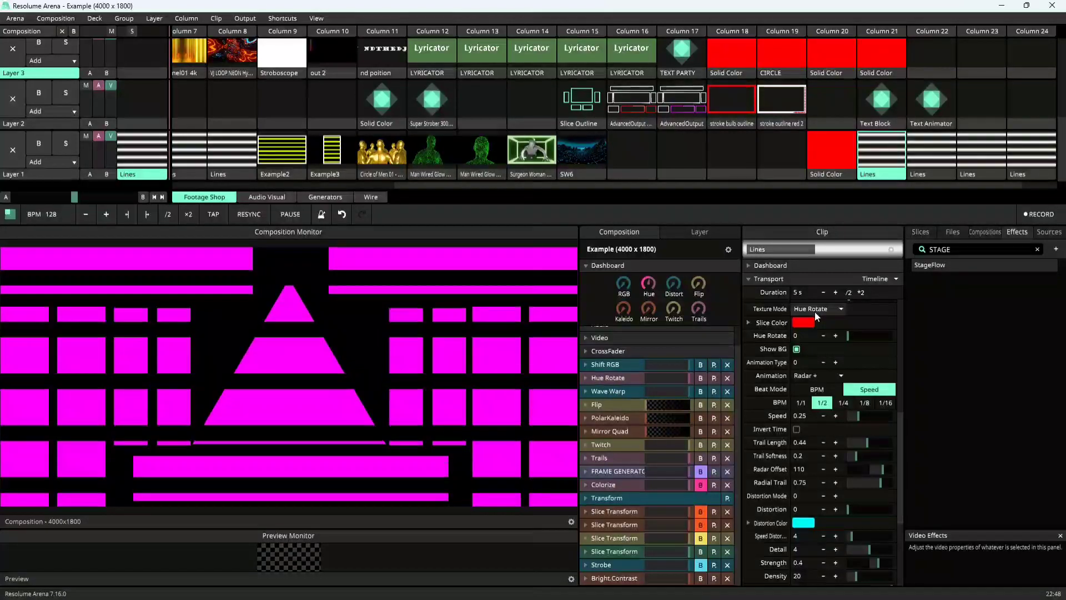
click(815, 311)
click(818, 352)
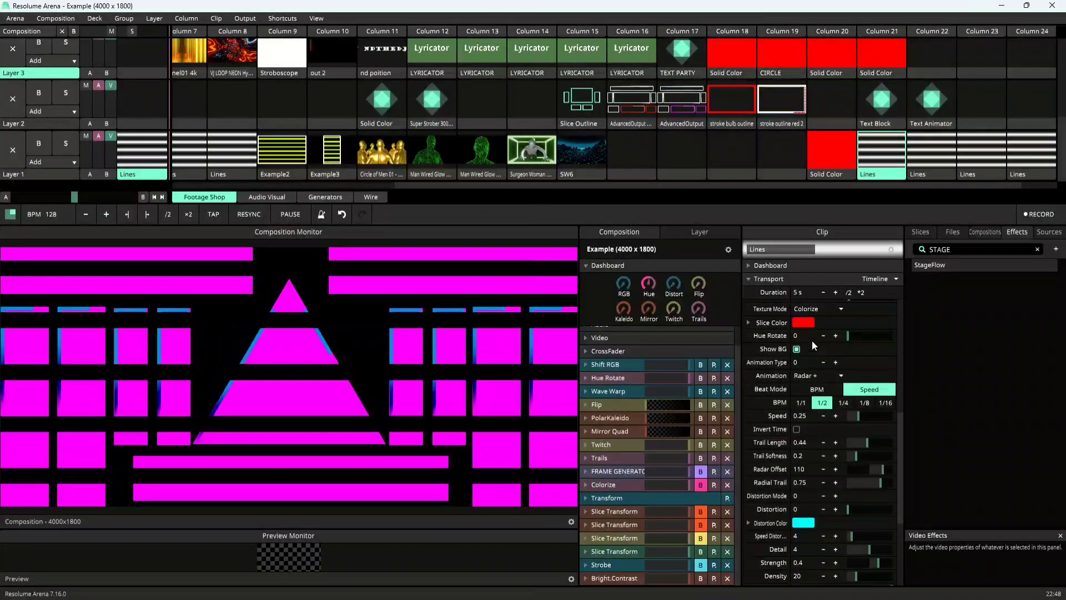
Try the Content texture mode in Tracer, and set the texture mode to Solid Color.
click(812, 309)
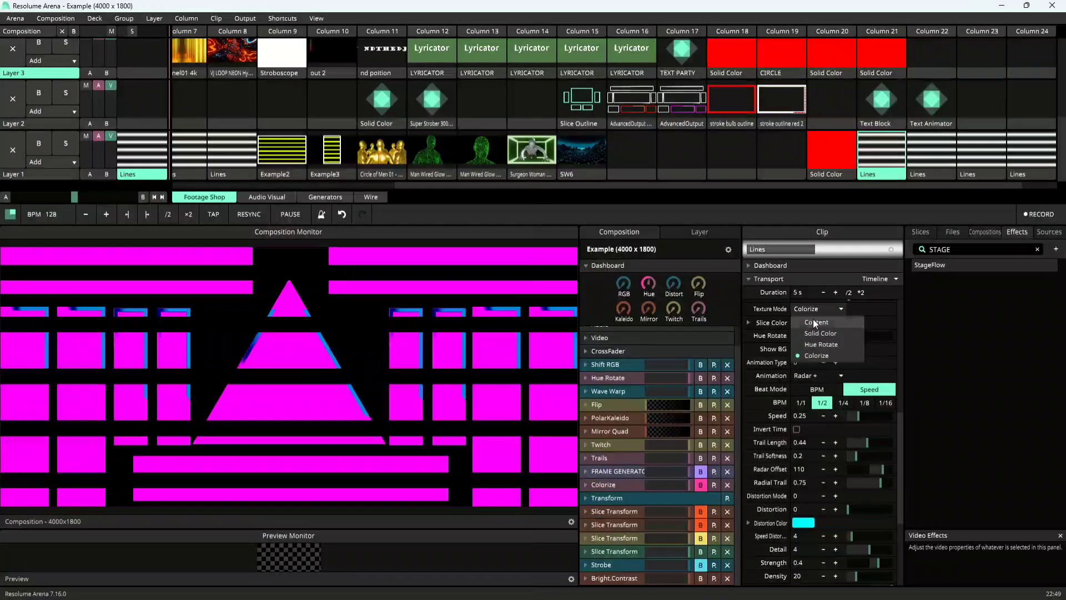
key(Escape)
click(812, 309)
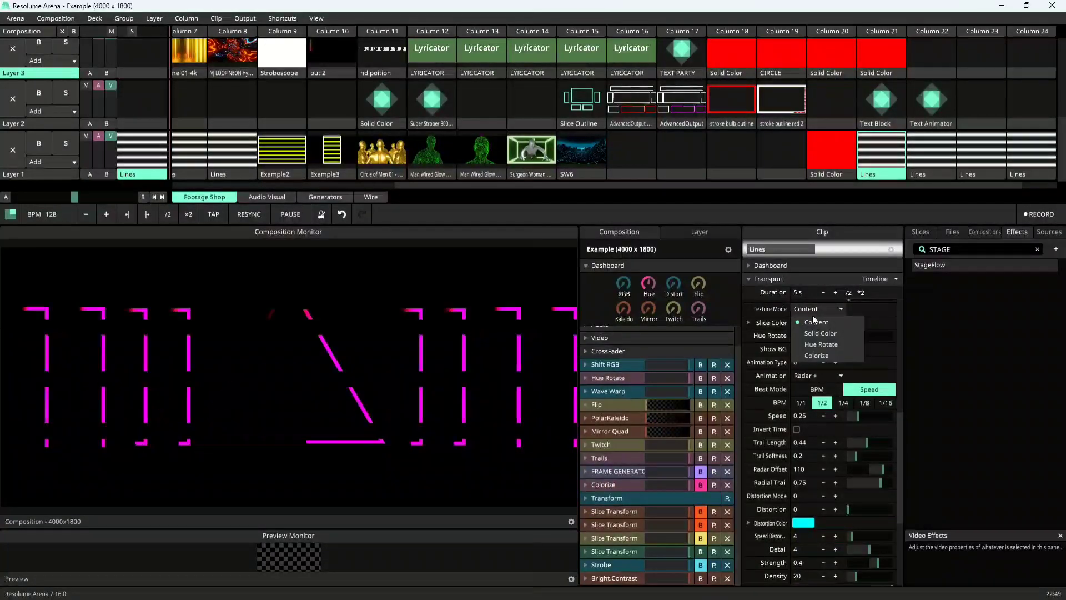
click(815, 334)
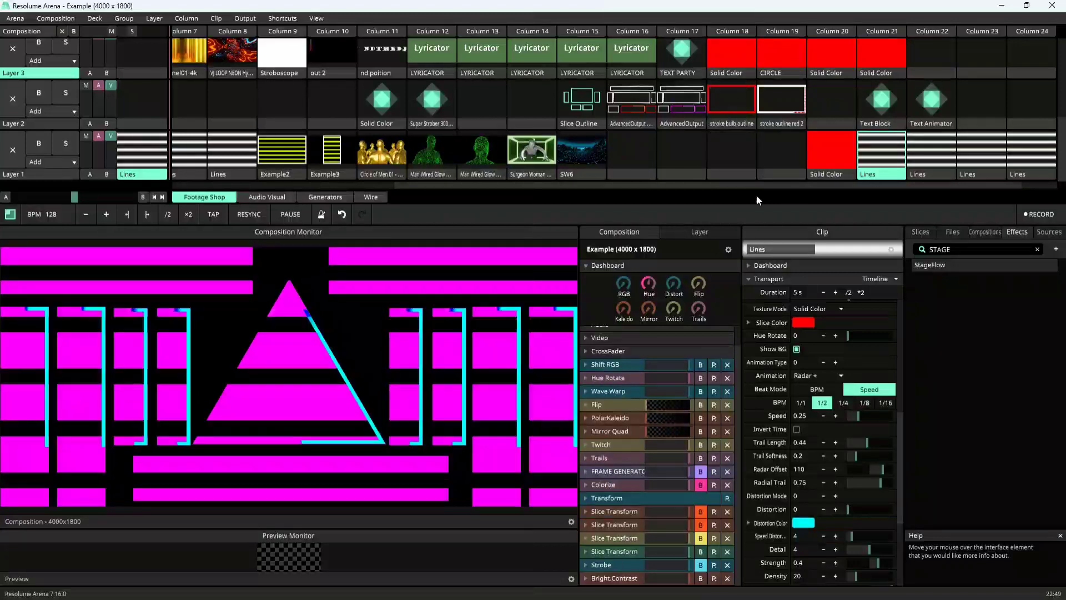
Launch the Man Wired Glow 02 clip in column 13 of Layer 1 and collapse its source video settings.
click(1047, 231)
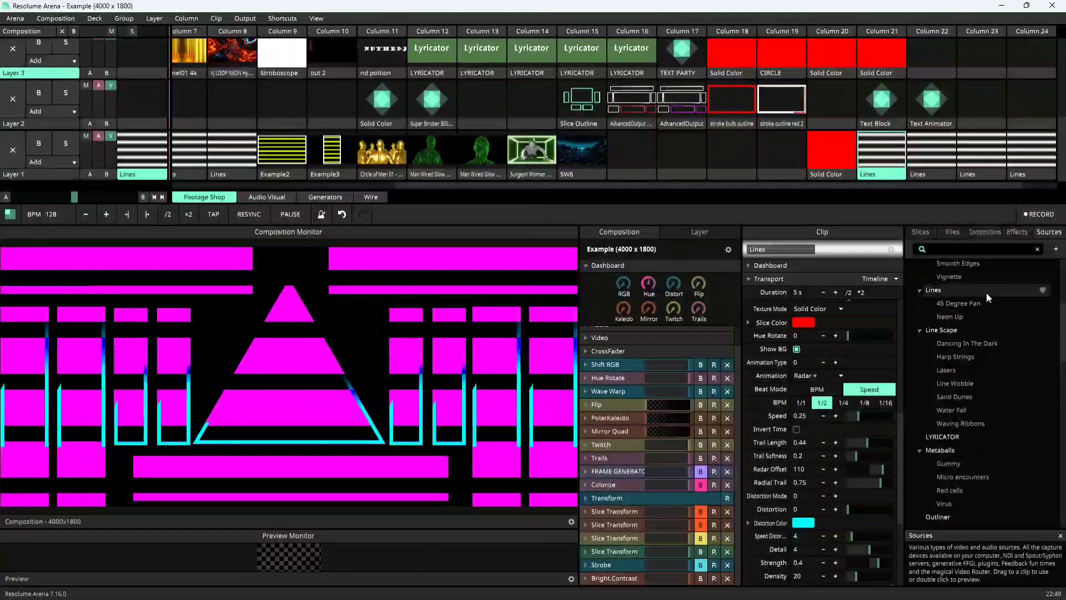
scroll(986, 294, up, 10)
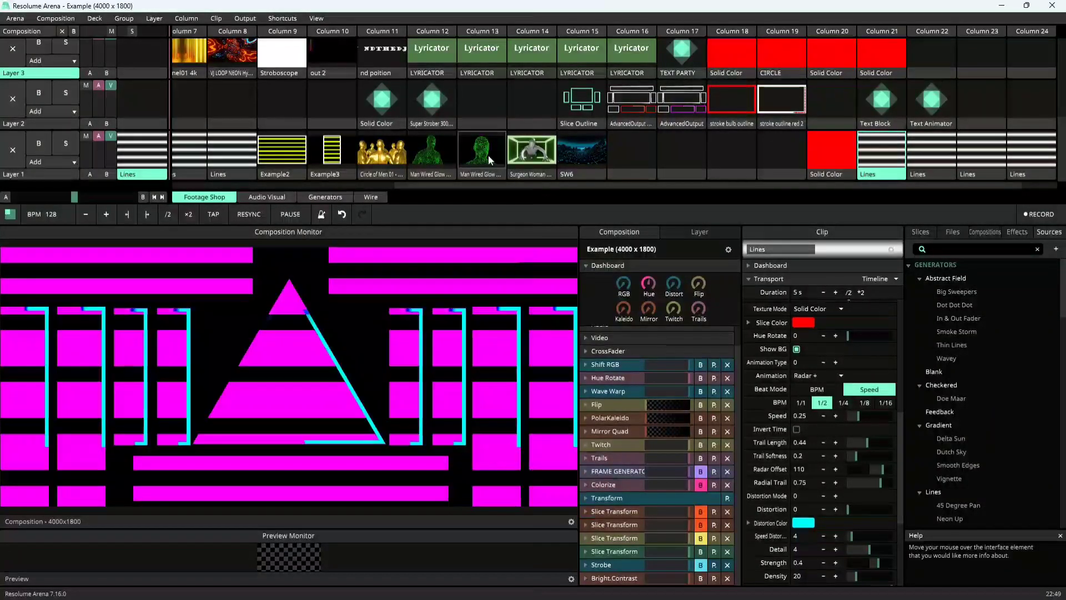
click(488, 155)
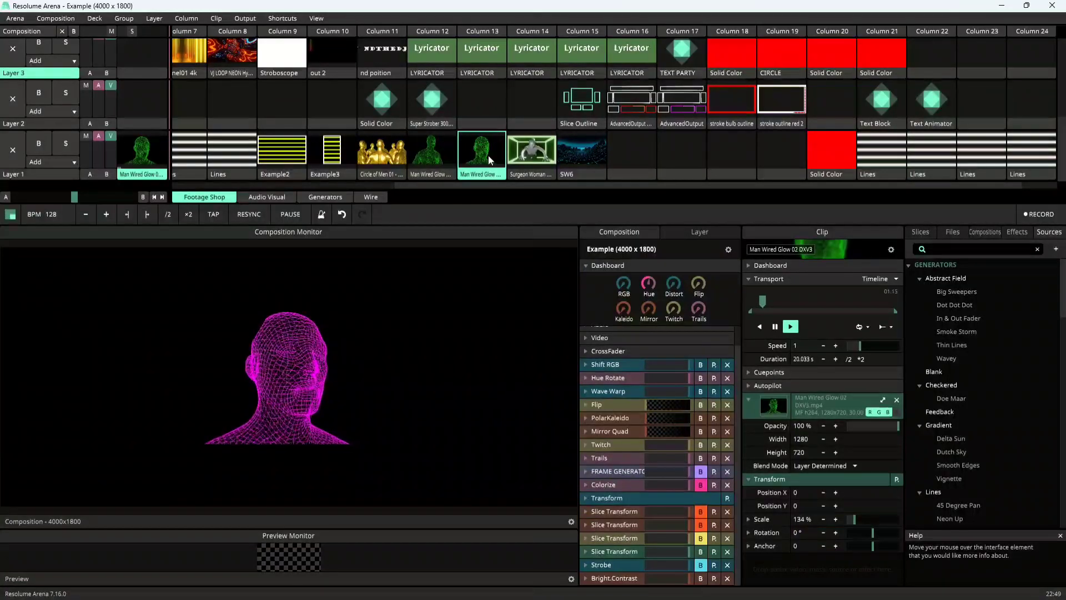
click(883, 400)
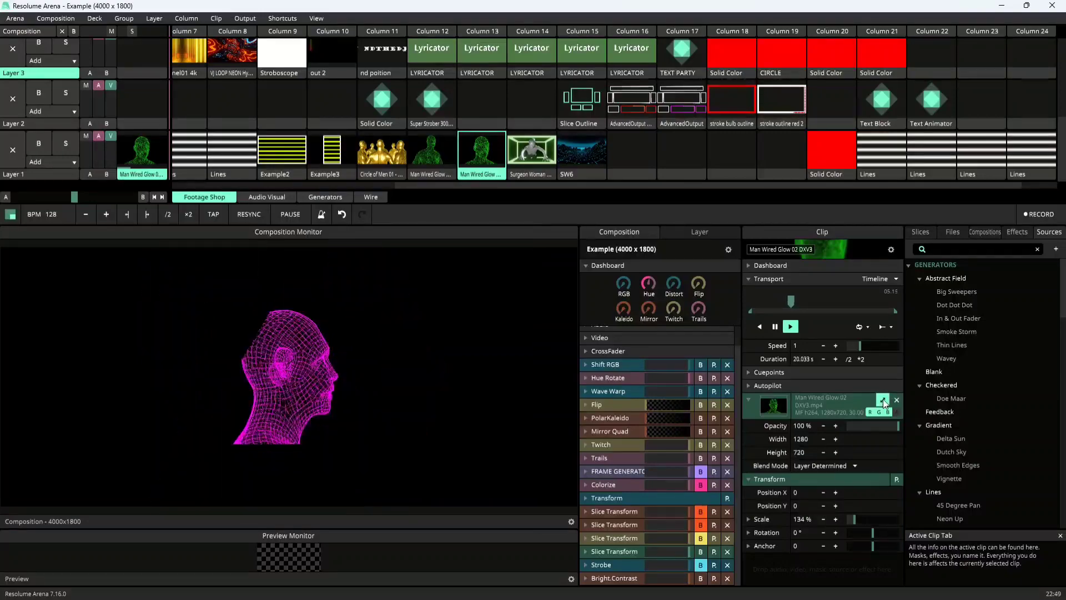
click(883, 398)
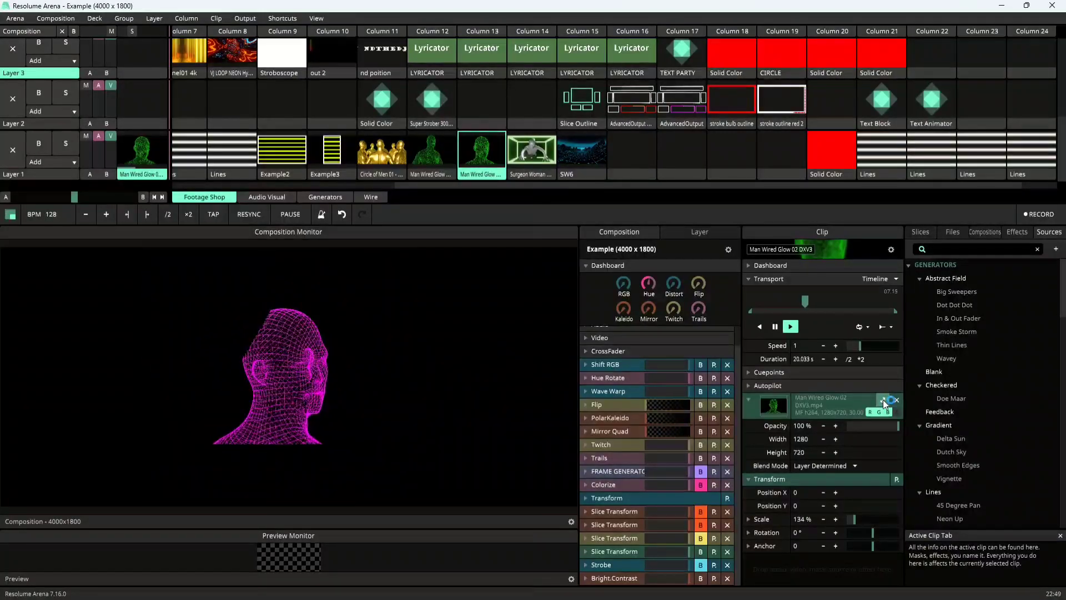
click(749, 400)
Search the effects for TRAC and add the Tracer effect to the Man Wired Glow 02 clip.
click(1011, 233)
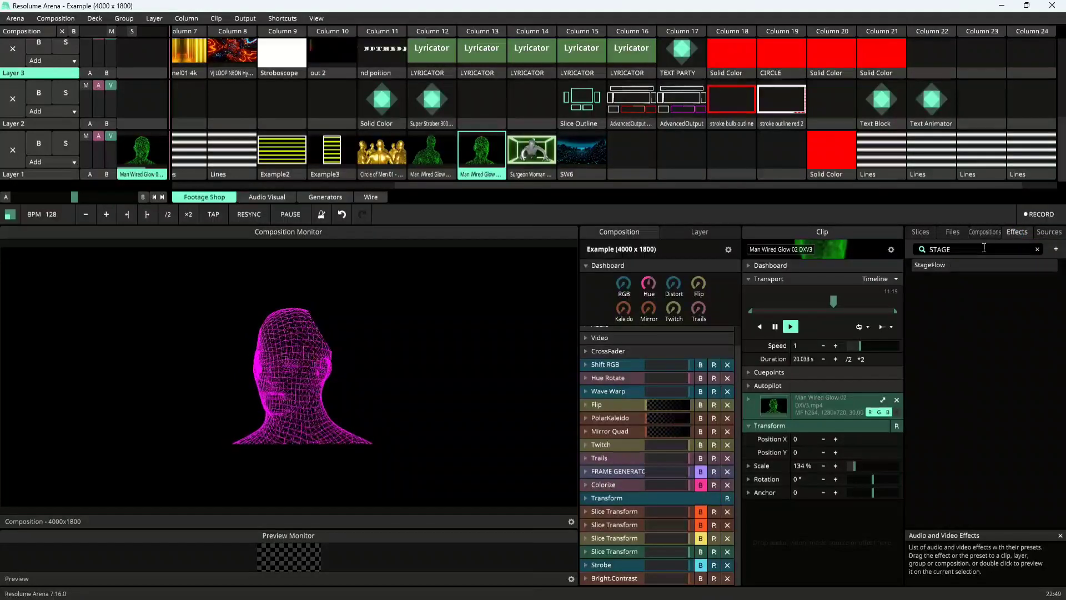
click(1037, 249)
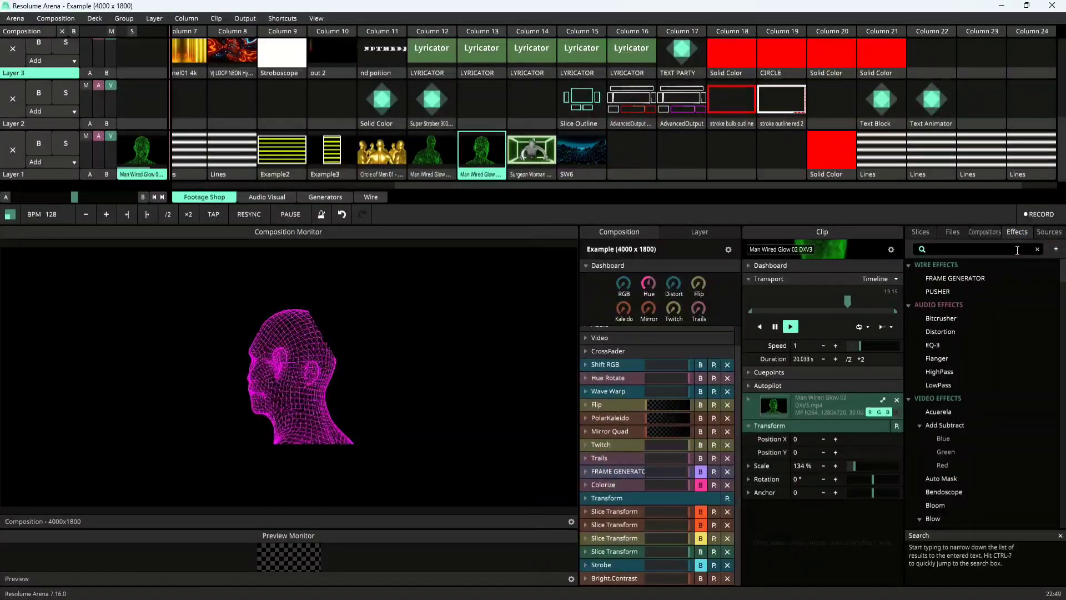
text(TR)
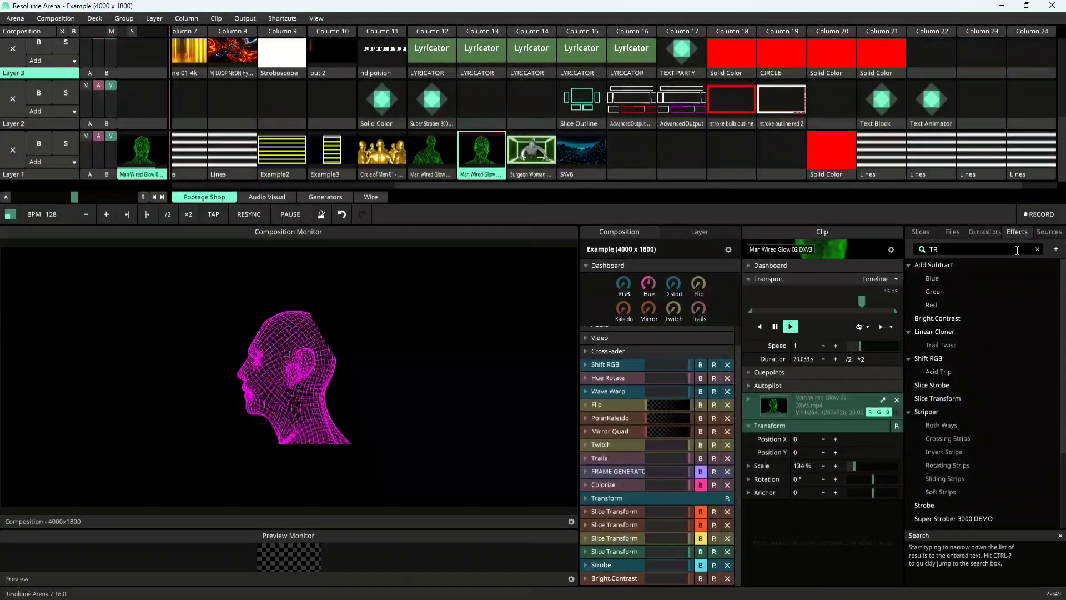
text(AC)
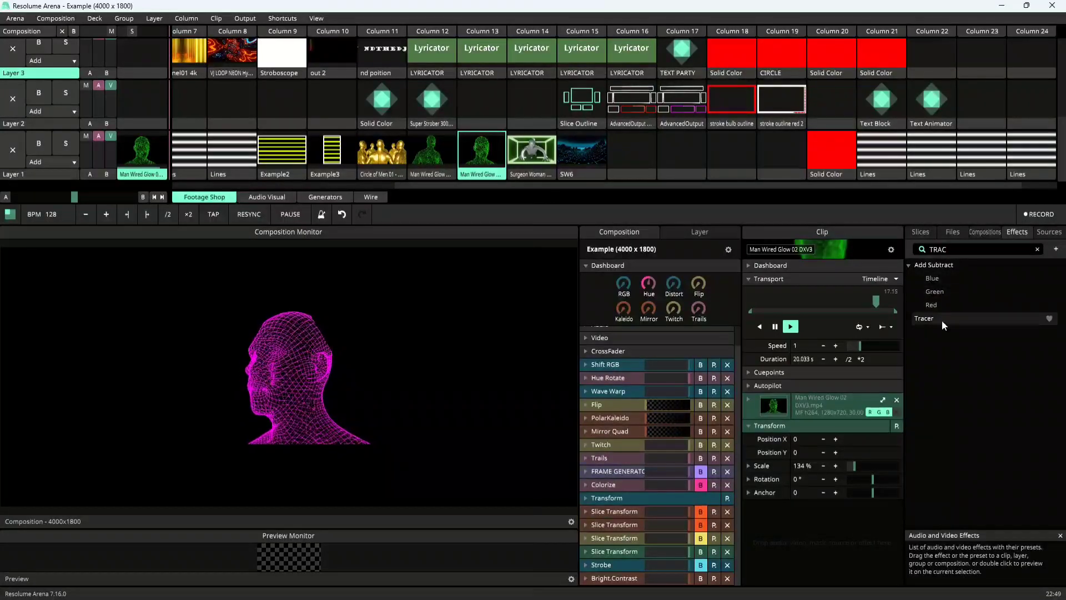
drag(942, 320, 830, 500)
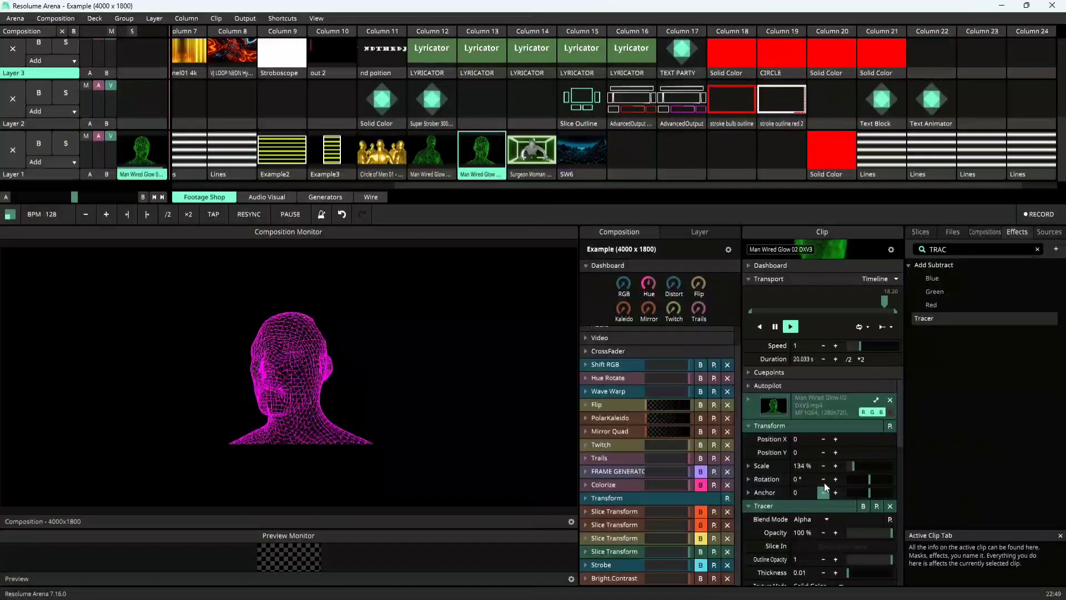
Assign all slices of the ndthedj screen to the Slice In of the clip's Tracer effect.
scroll(791, 500, down, 3)
click(920, 231)
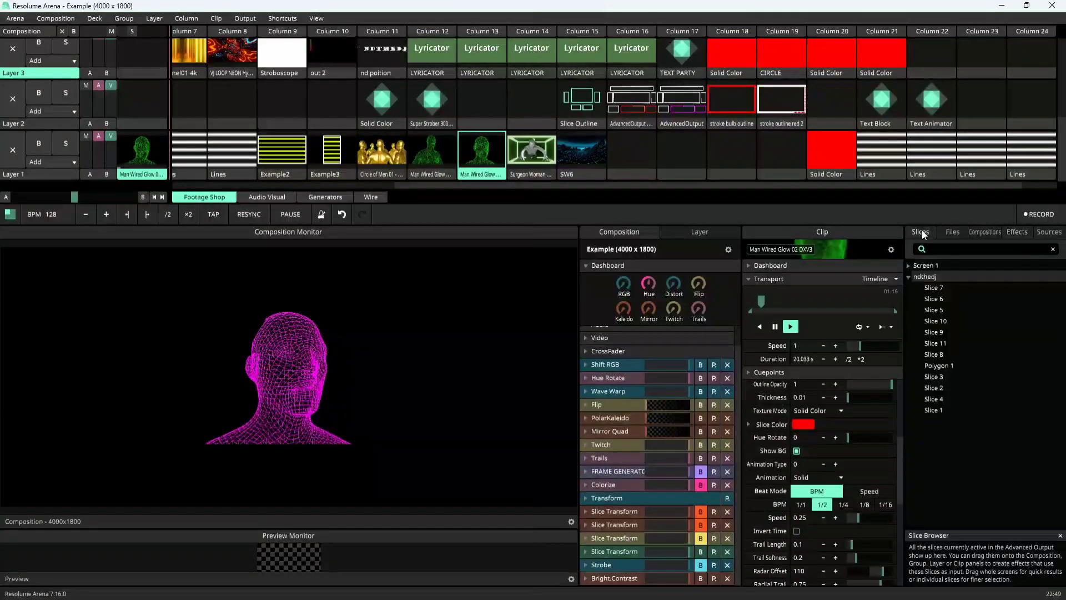
drag(926, 280, 825, 386)
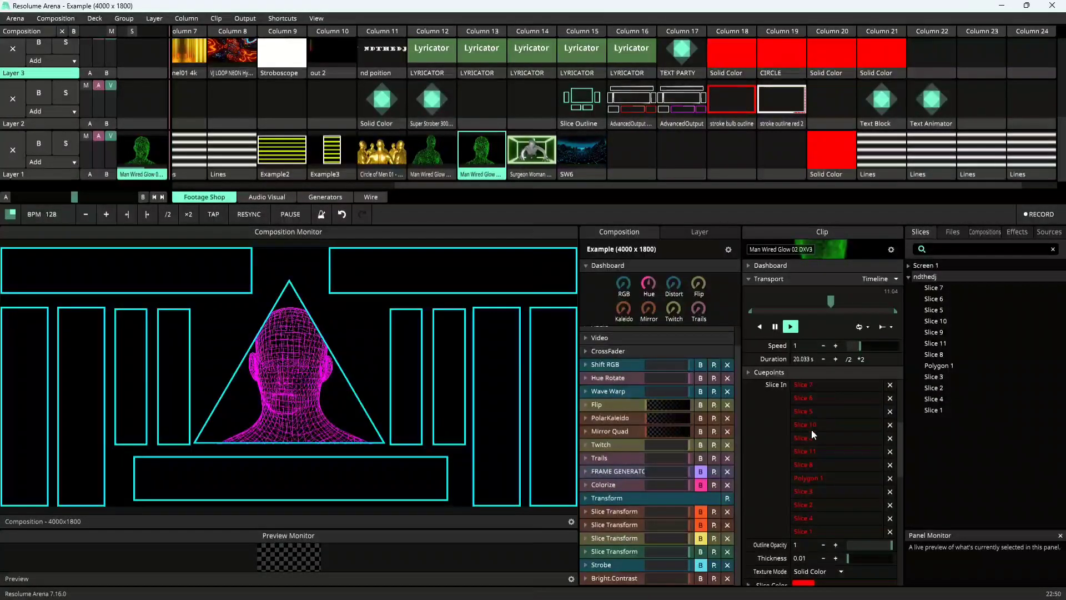
Set the Tracer outline thickness to 0.06 on the Man Wired Glow 02 clip.
scroll(810, 445, down, 4)
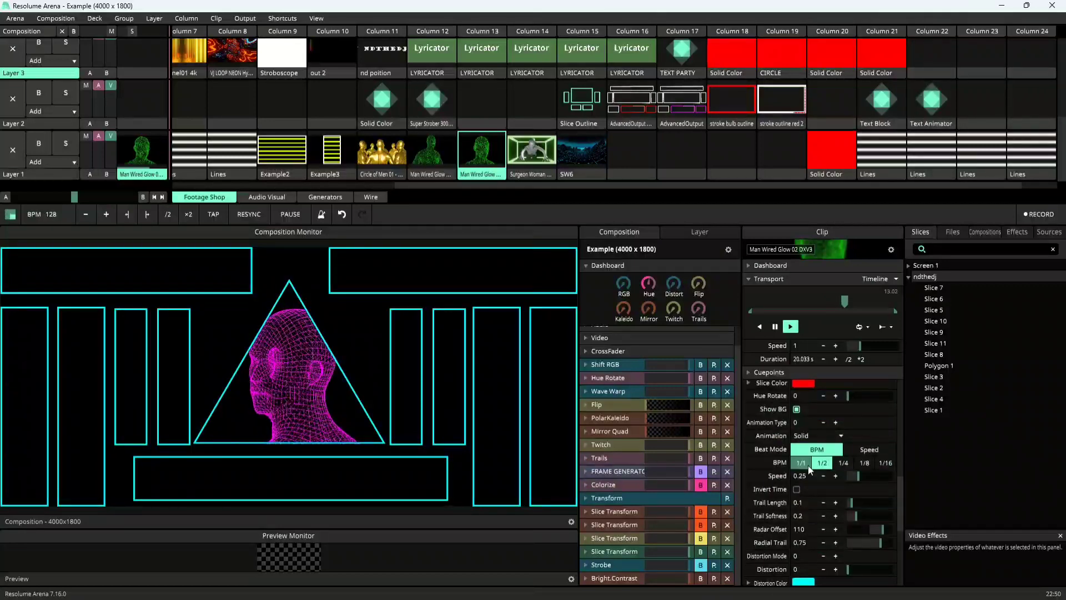
scroll(808, 467, down, 3)
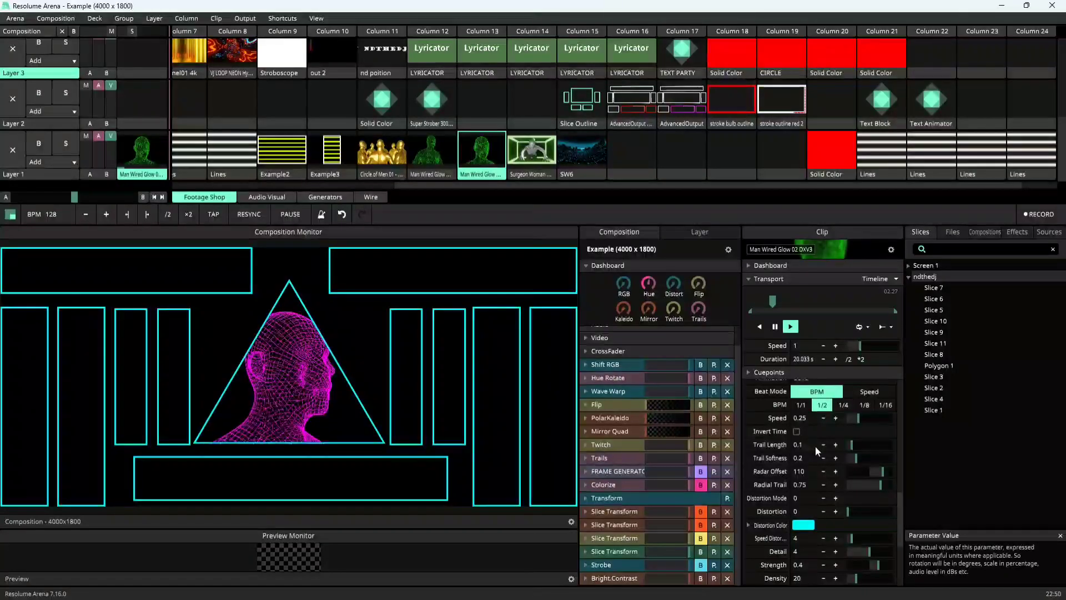
scroll(815, 446, up, 3)
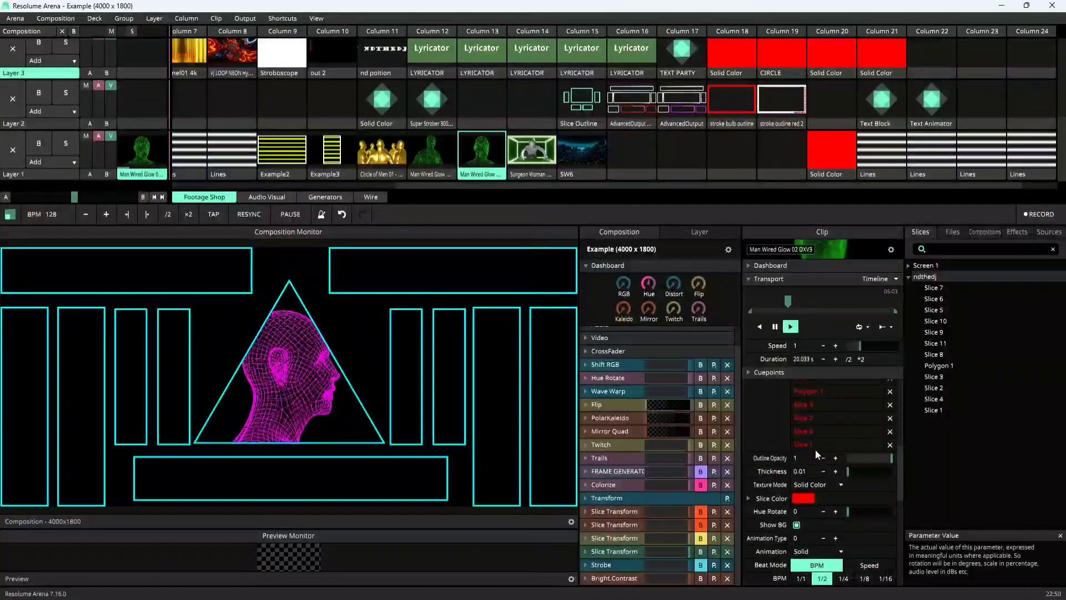
scroll(816, 448, down, 2)
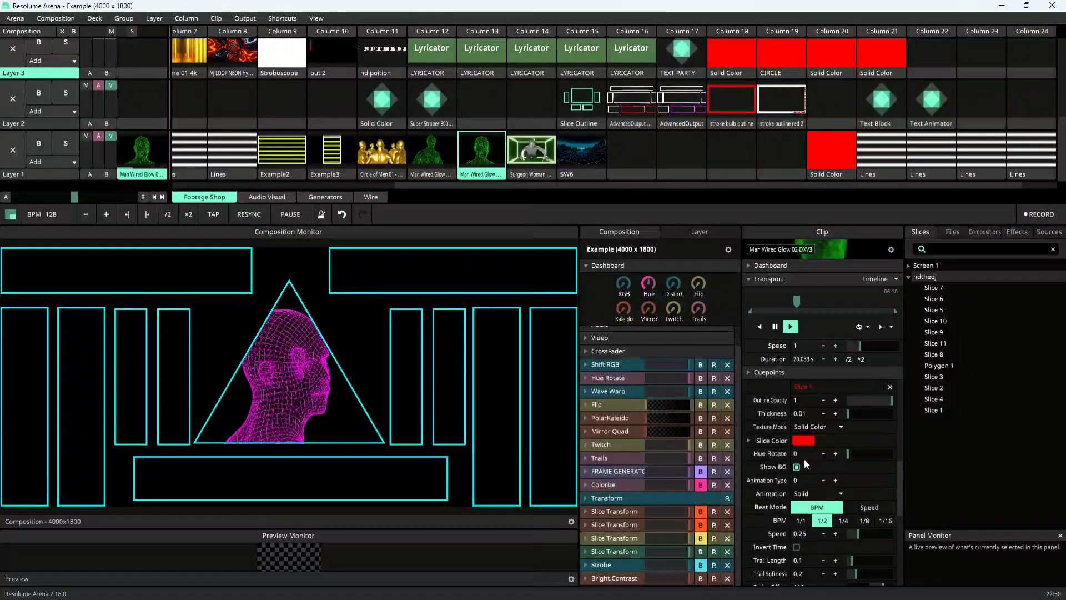
click(834, 412)
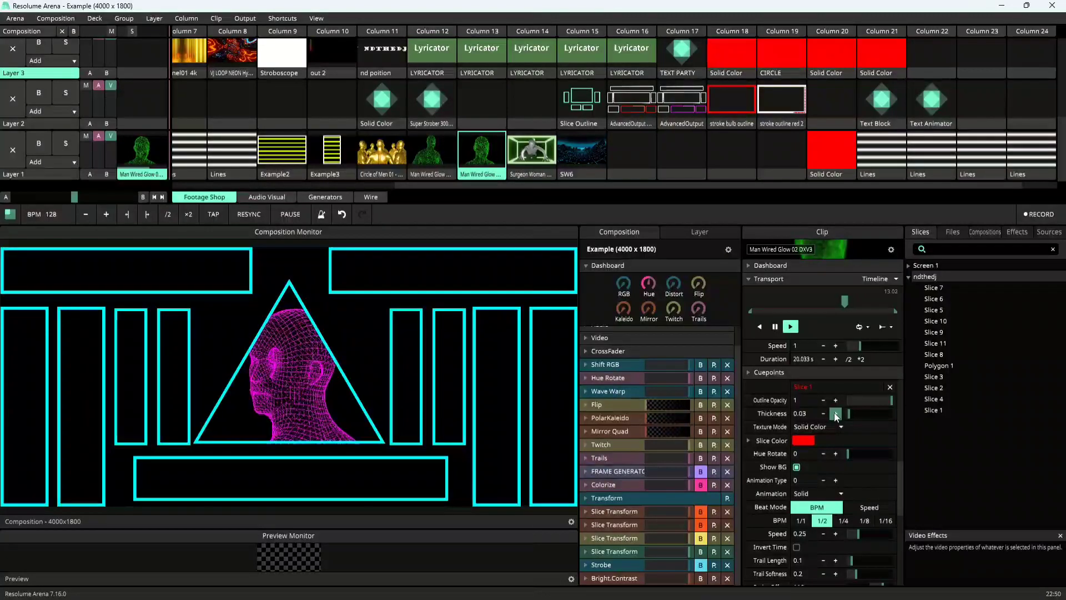
click(834, 412)
click(835, 412)
click(835, 412)
click(835, 412)
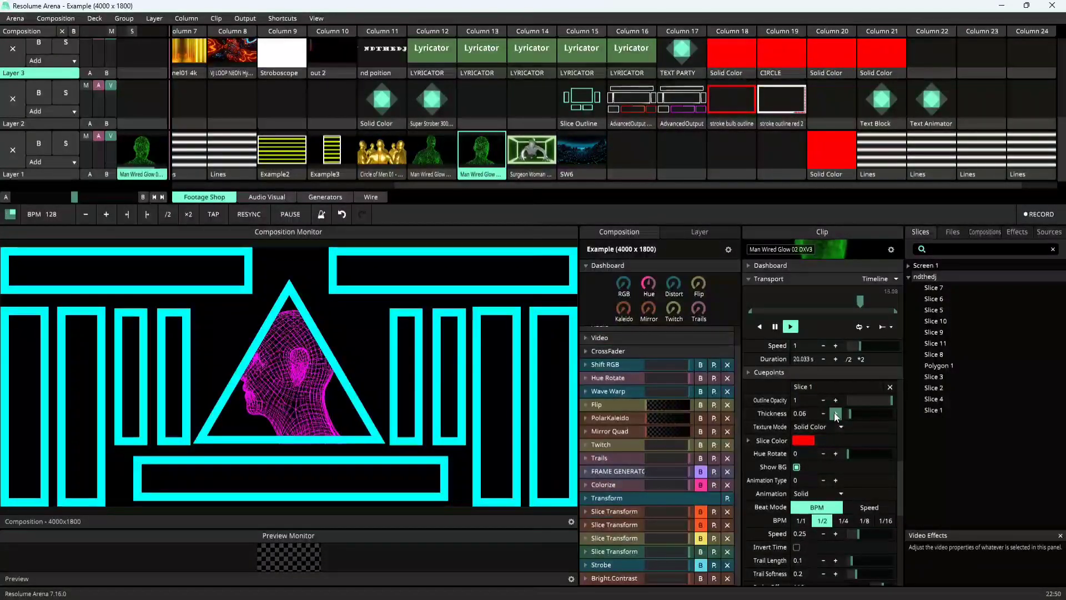
Change Tracer's slice color to blue with the color picker and collapse the color settings.
click(805, 442)
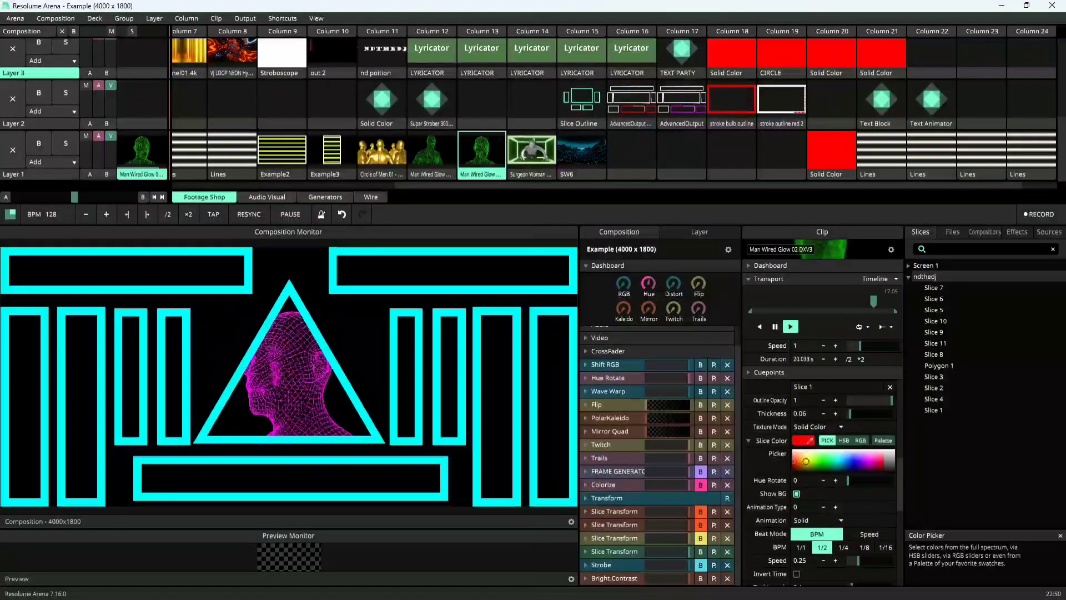
click(805, 461)
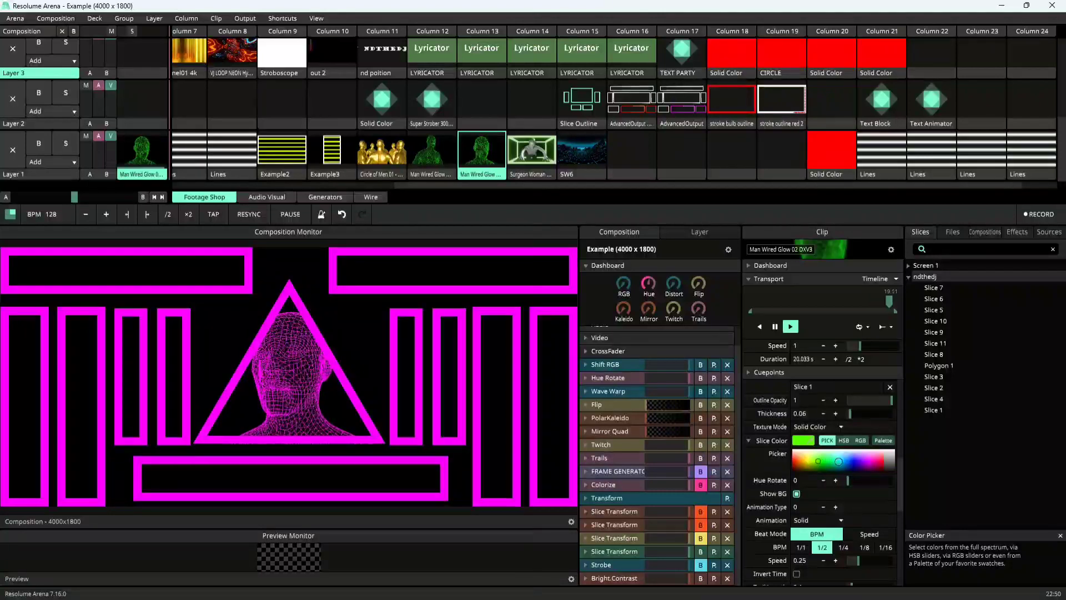
drag(831, 461, 866, 461)
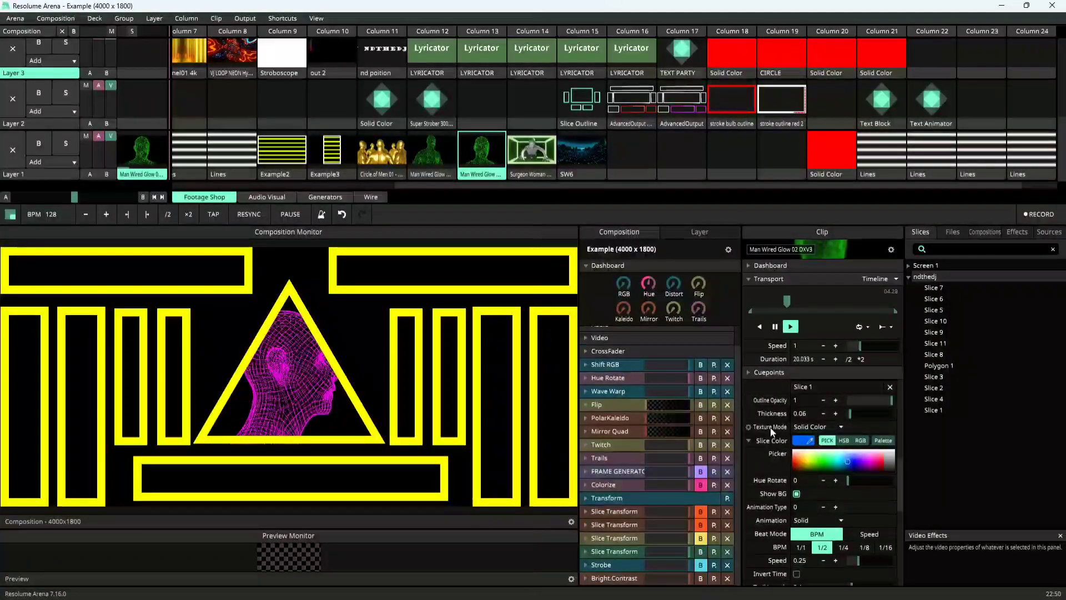
click(752, 441)
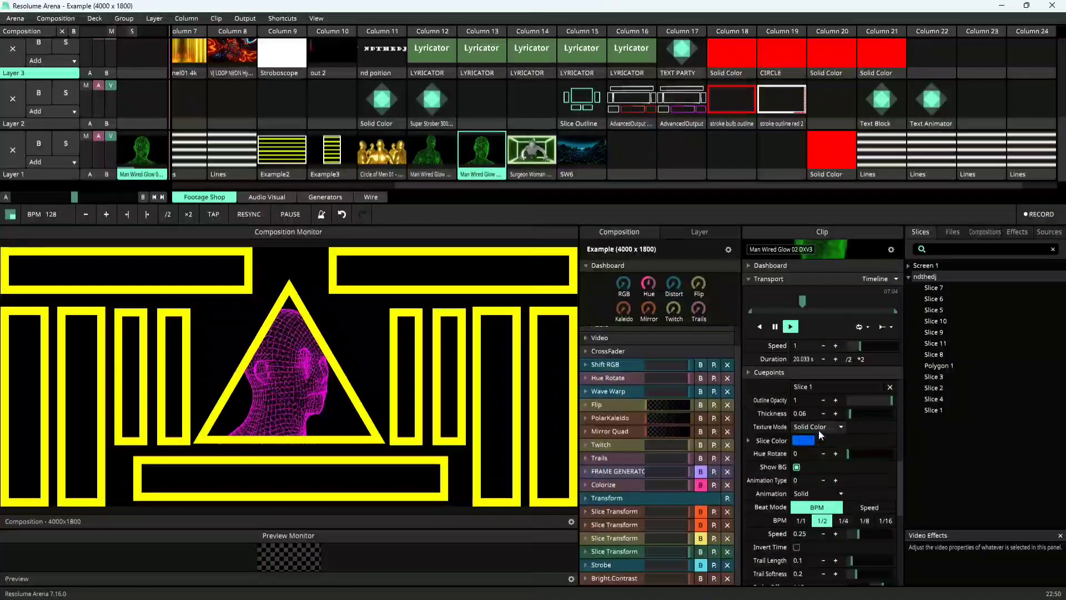
Try the Strobe animation on the Tracer outlines, and return the animation to Solid.
click(816, 492)
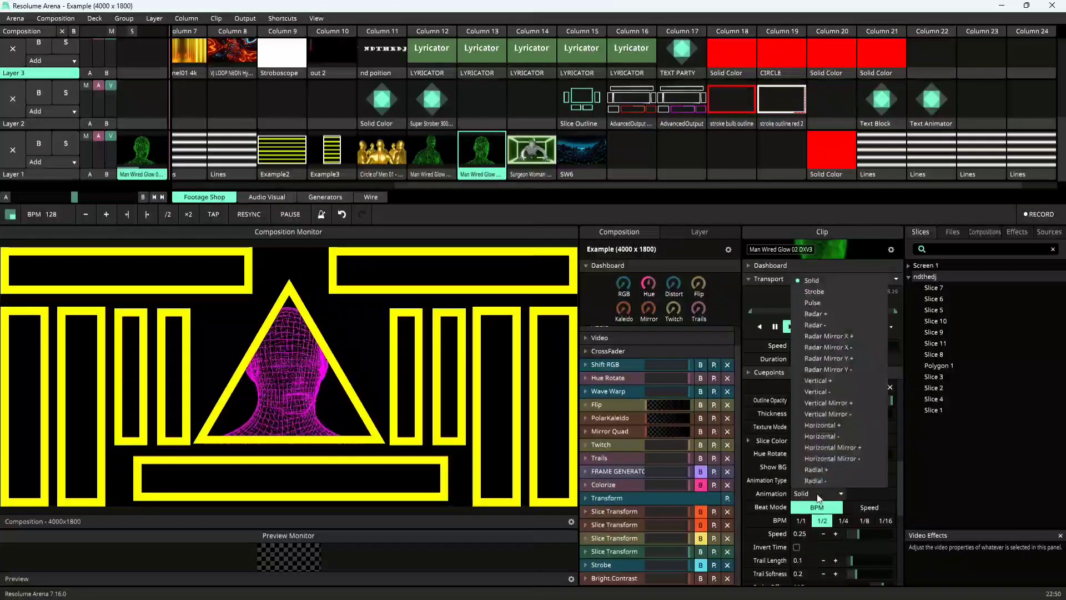
click(814, 294)
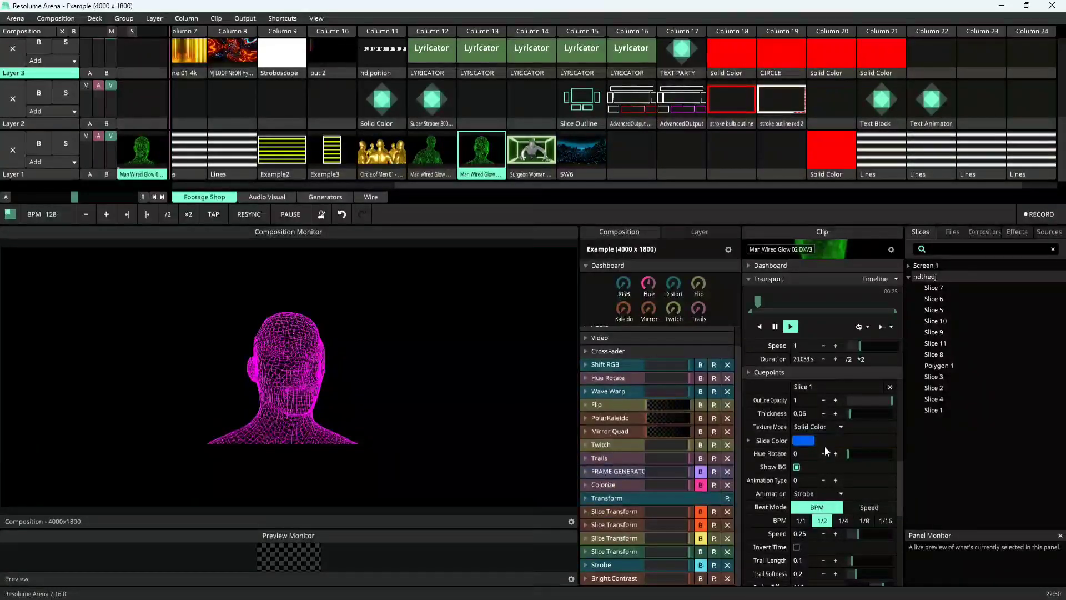
click(815, 492)
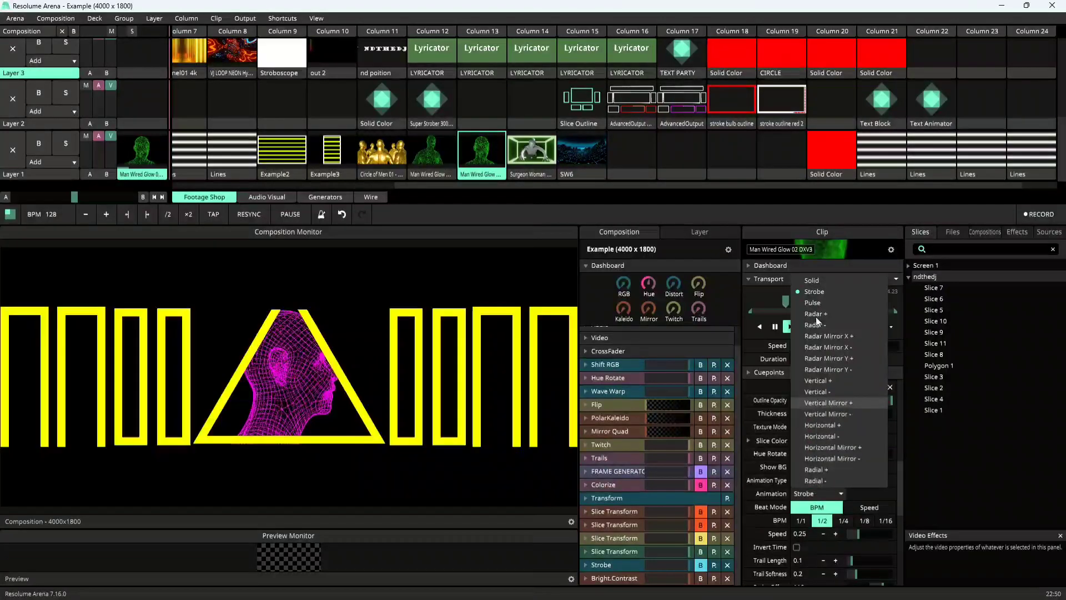
click(818, 279)
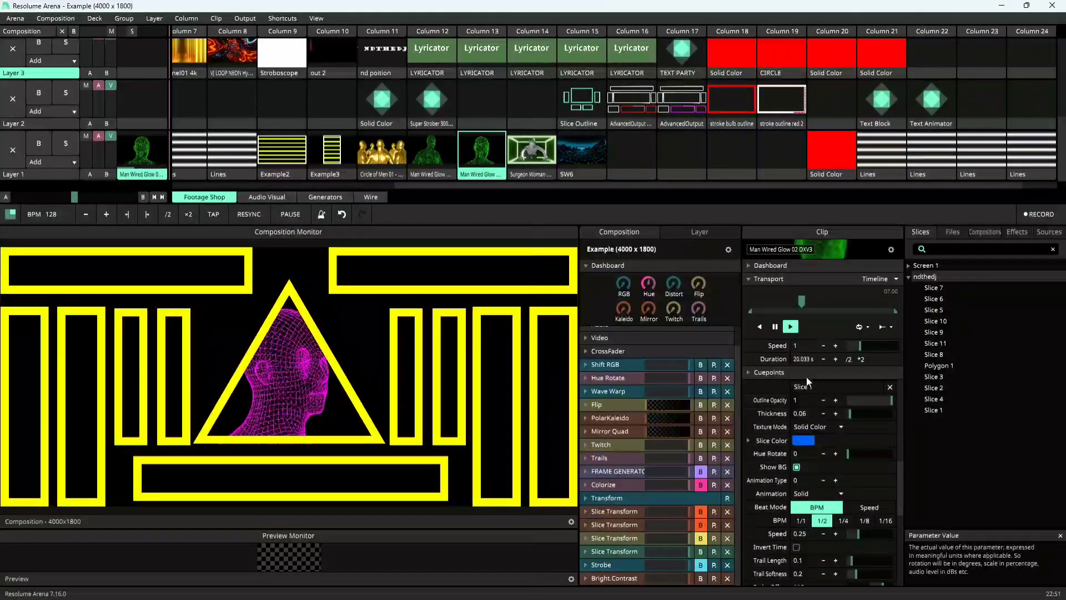
Try the Radial + and Horizontal Mirror - animations in Tracer, and set the animation to Vertical +.
click(798, 490)
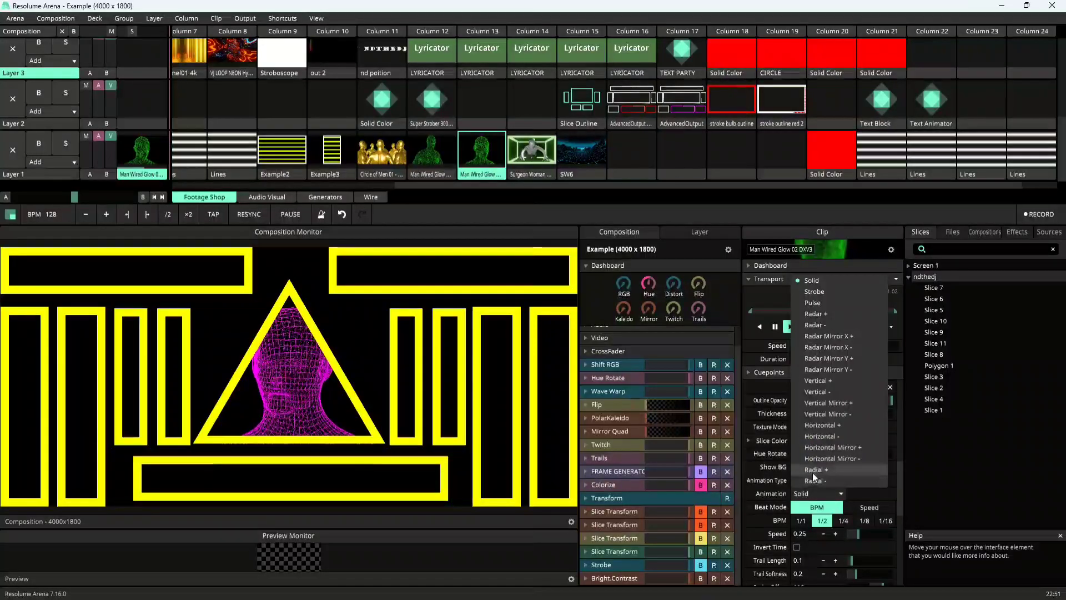
click(812, 472)
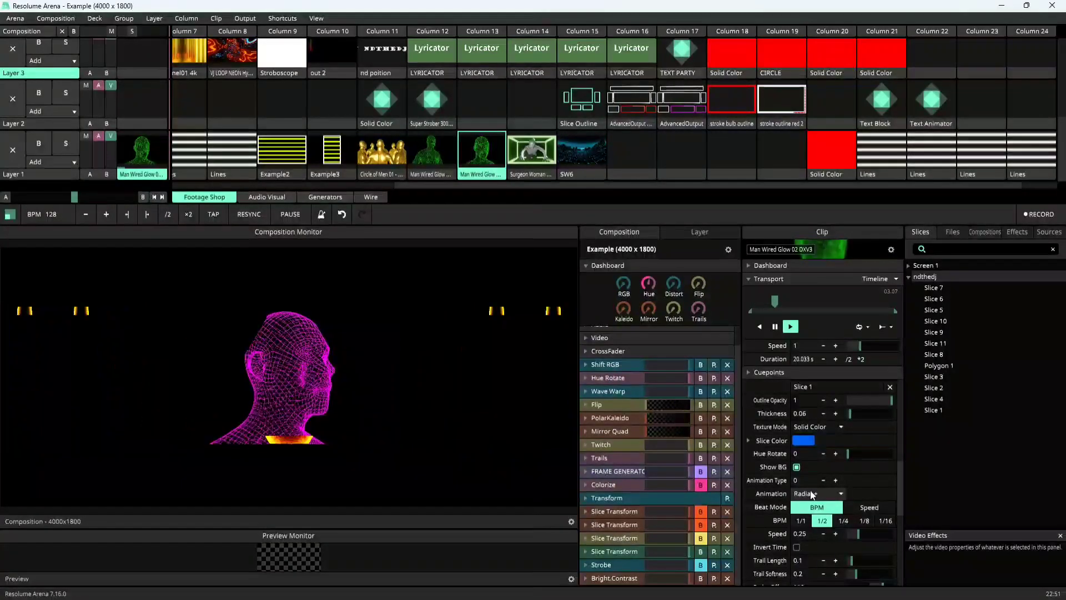
click(812, 494)
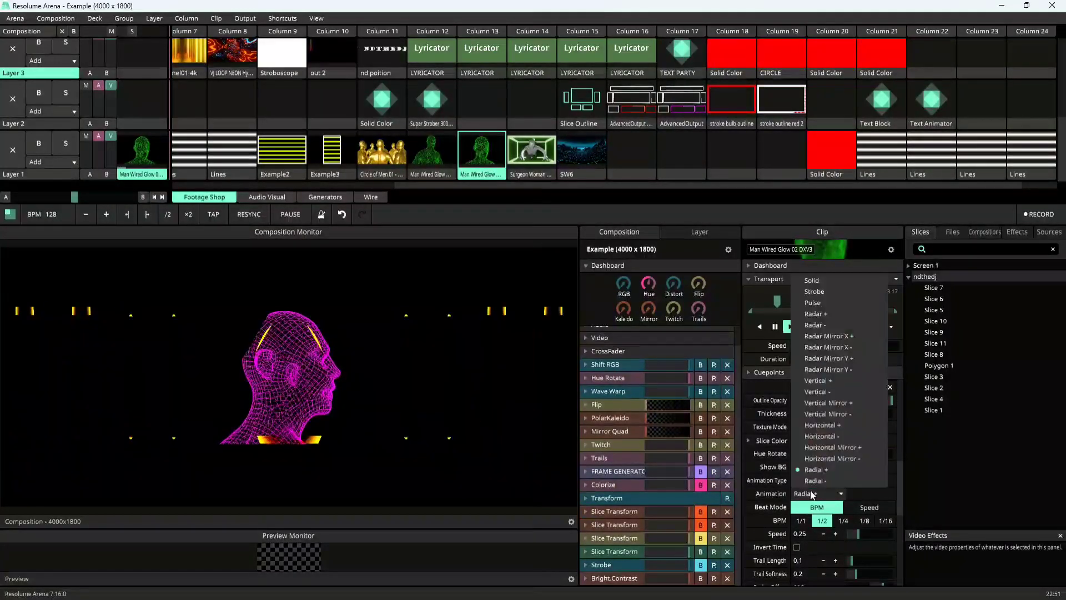
click(820, 458)
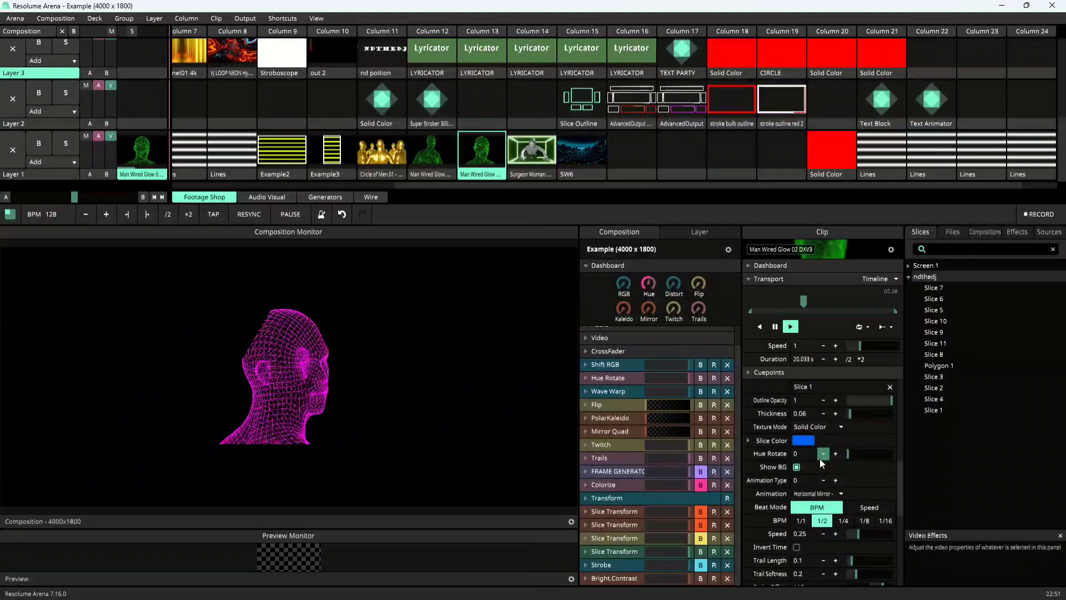
click(816, 493)
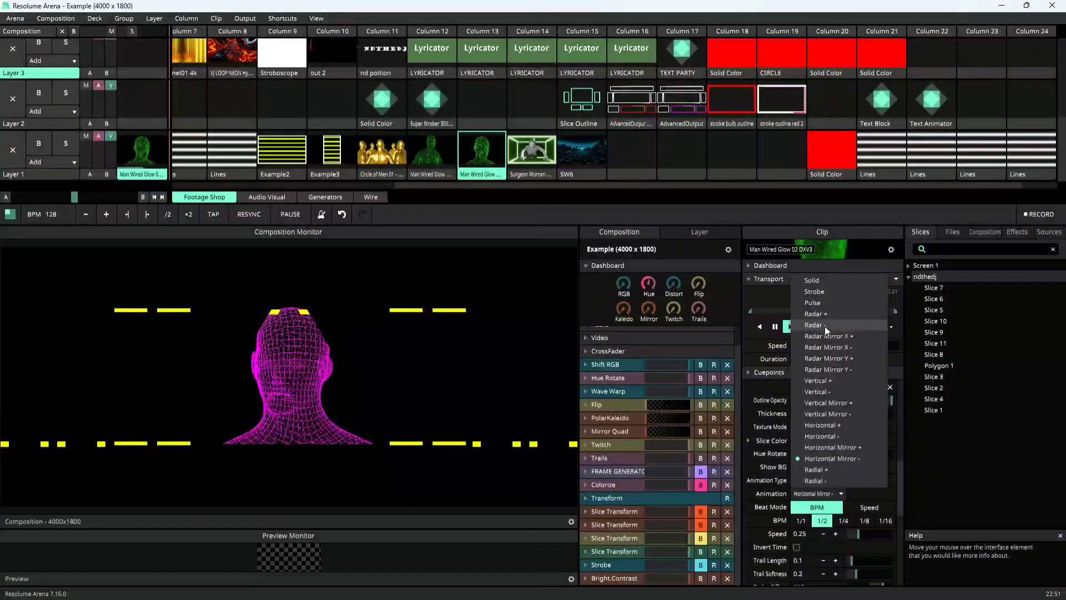
click(831, 377)
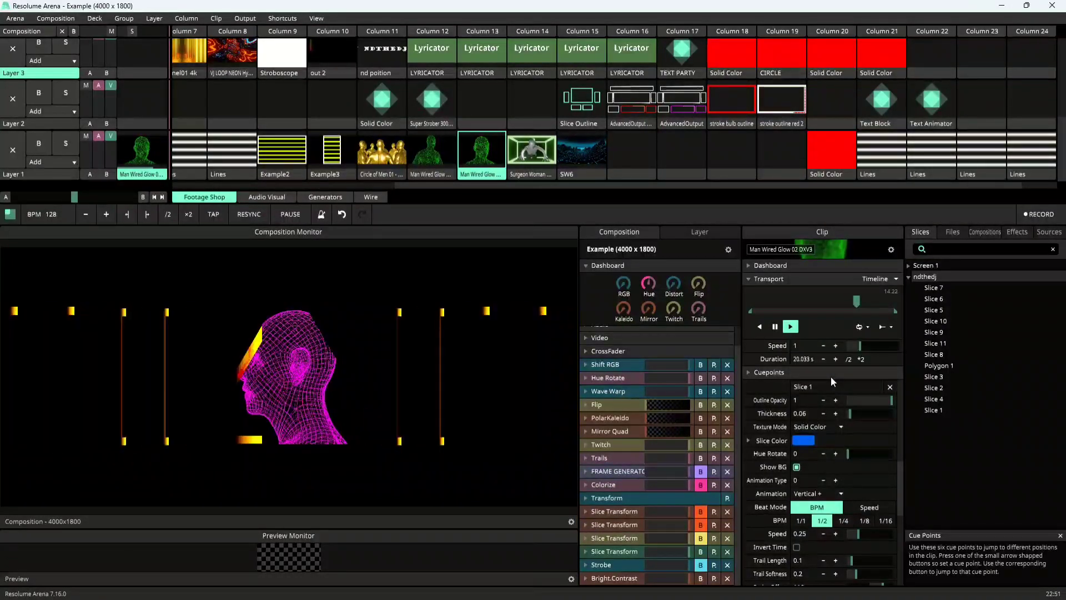
Briefly enable the first Slice Transform effect in the composition's effect stack, and bypass it again.
click(816, 495)
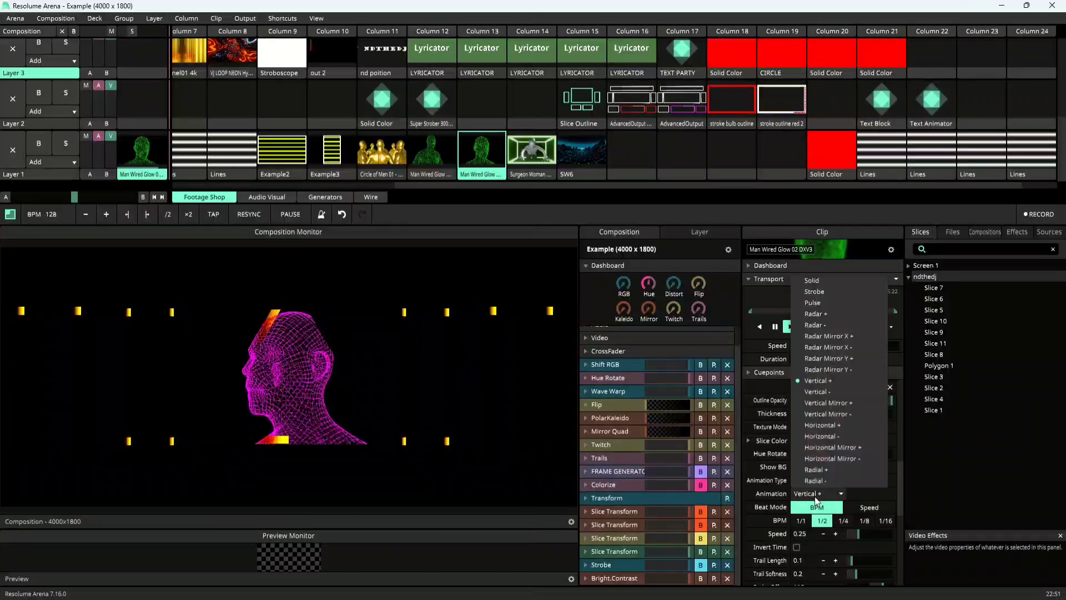
click(701, 513)
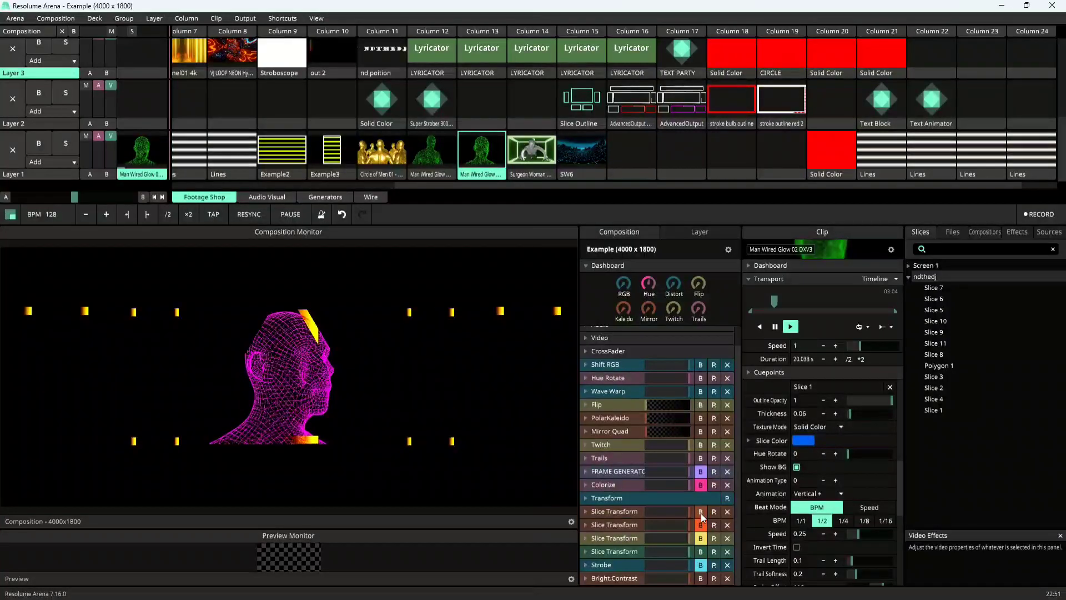
click(701, 511)
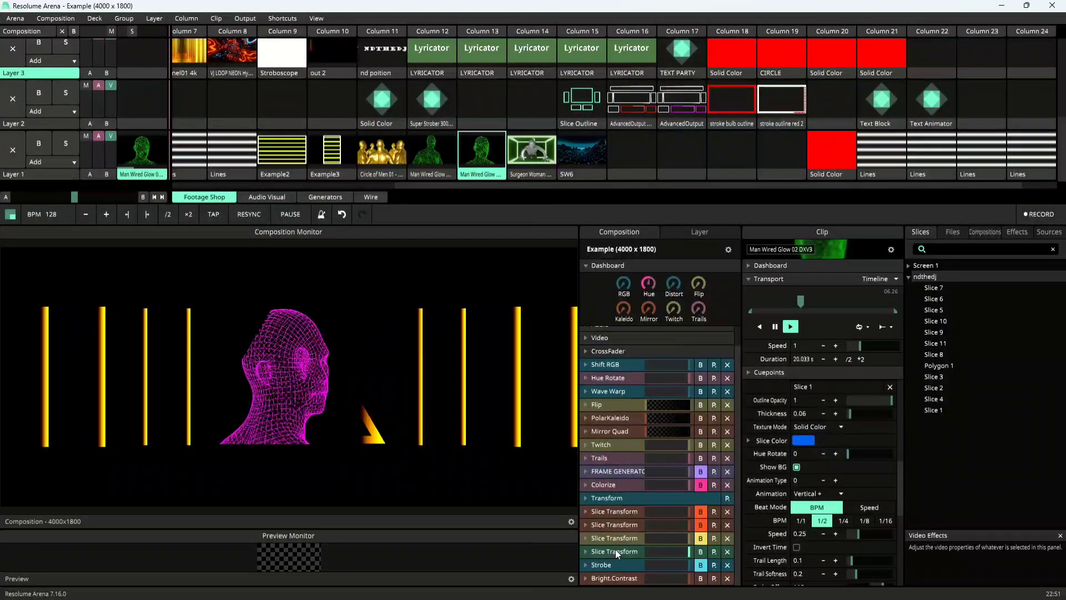
Examine the scaling mode and slice list of the composition's fourth Slice Transform effect, and collapse it.
click(589, 551)
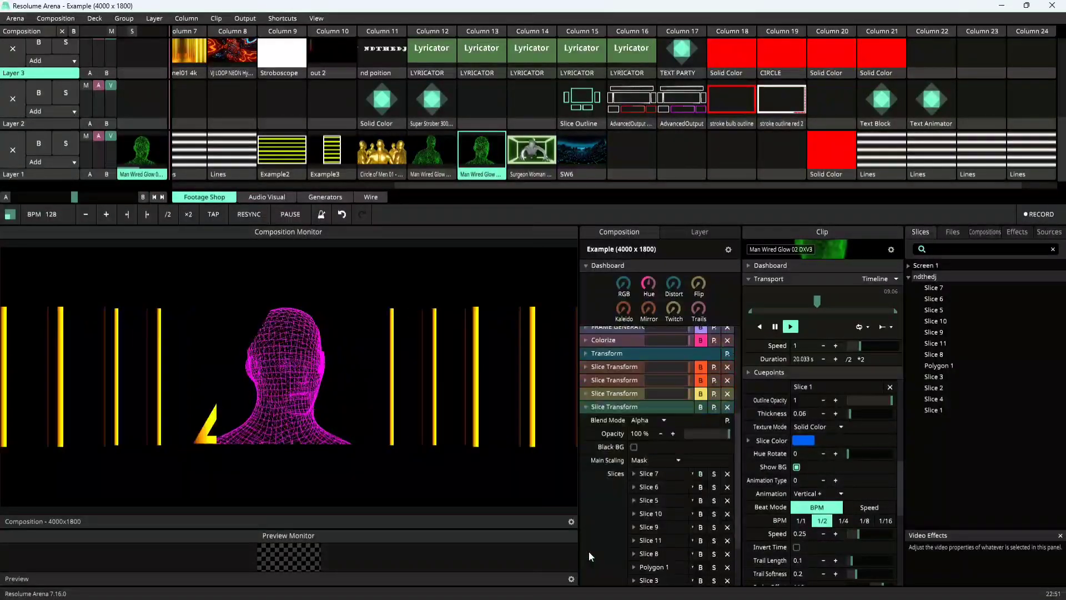
scroll(643, 484, down, 2)
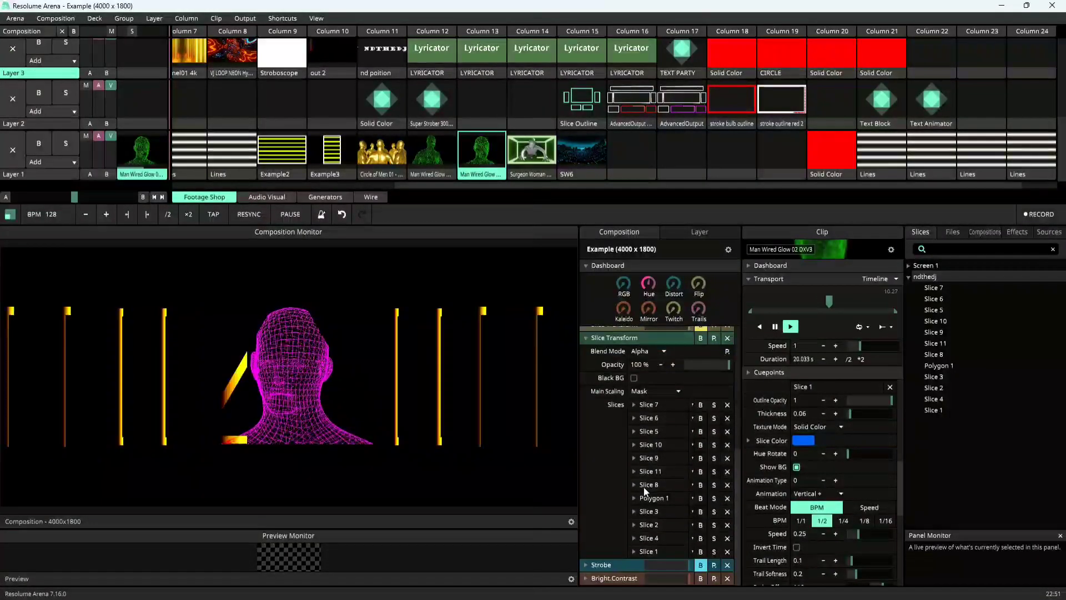
scroll(645, 500, up, 2)
scroll(647, 506, up, 2)
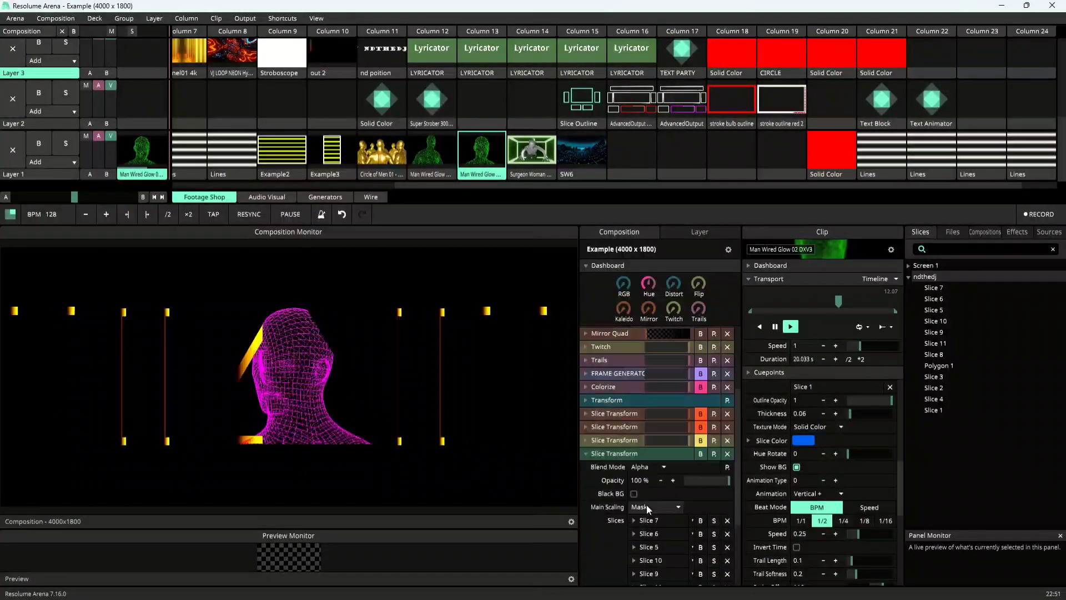
click(601, 456)
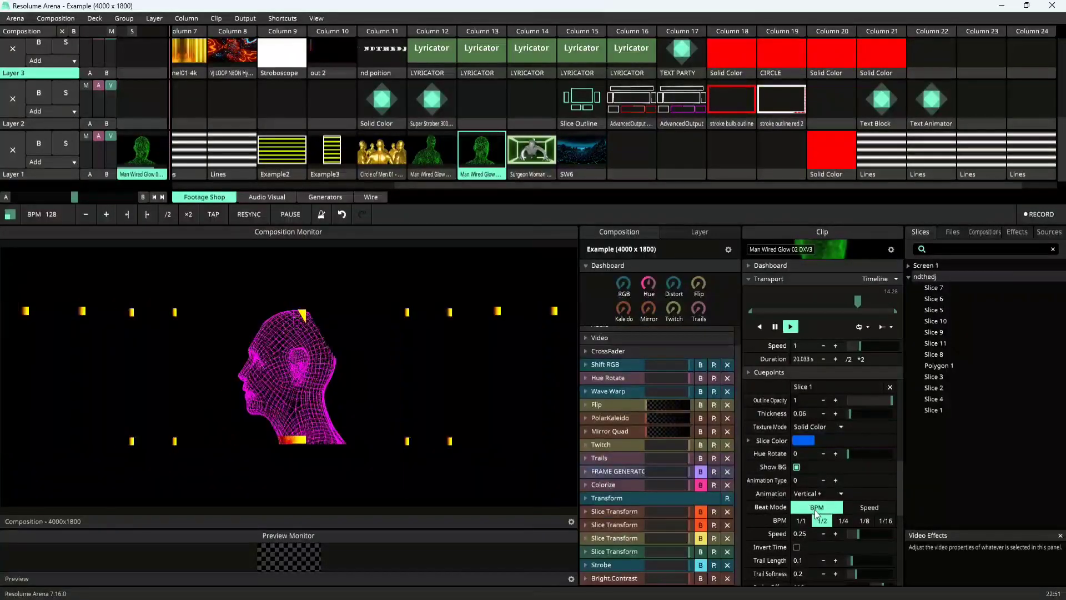
Try the Horizontal + and Radial + animations in Tracer, and set the animation to Solid.
scroll(815, 510, down, 4)
scroll(817, 512, down, 5)
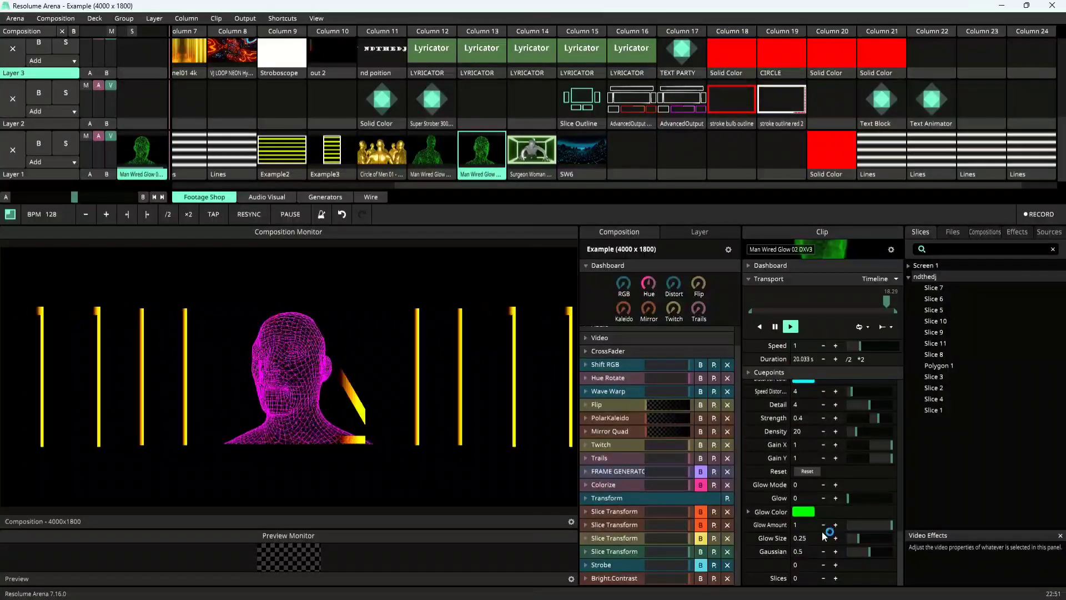
scroll(827, 544, down, 6)
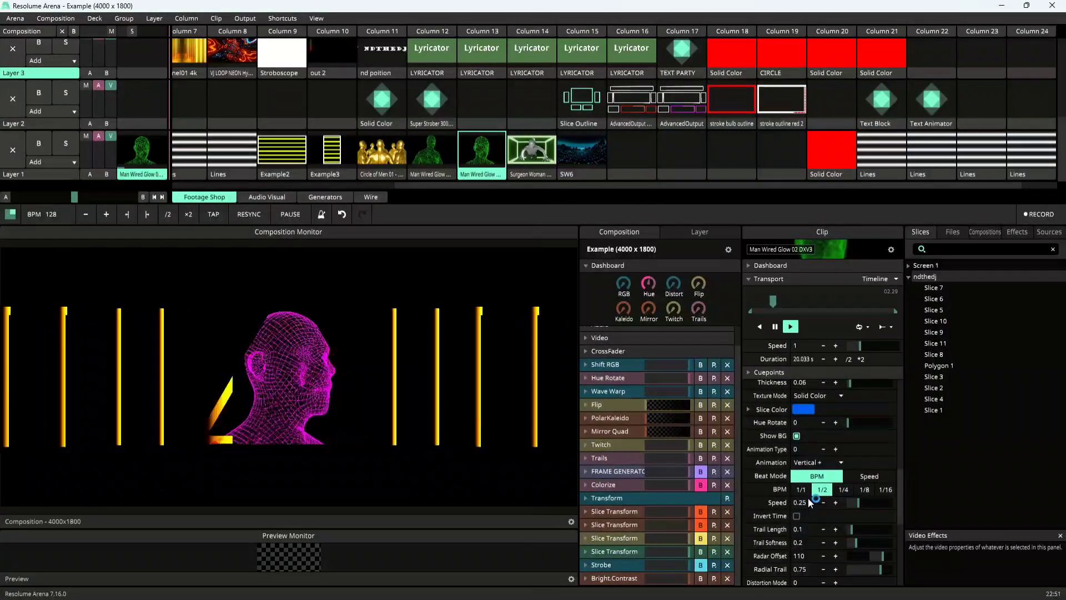
click(799, 461)
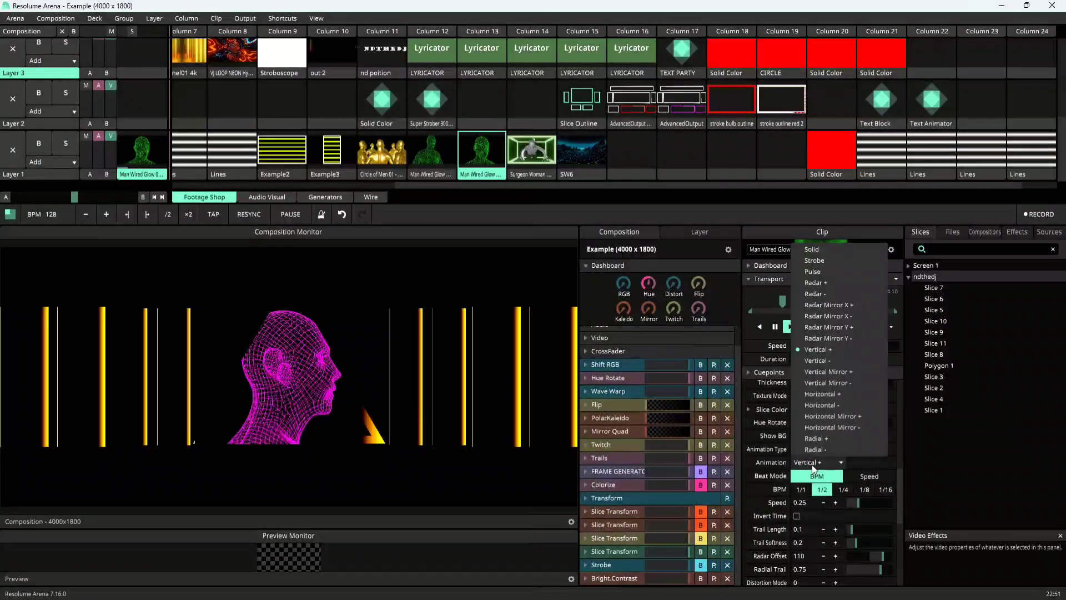
click(832, 393)
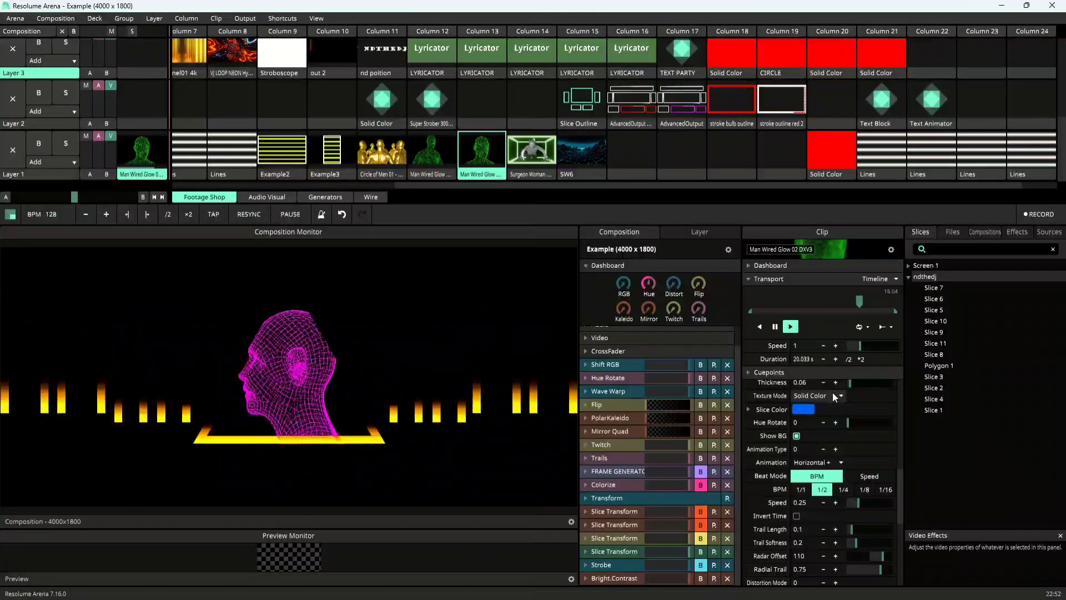
click(822, 463)
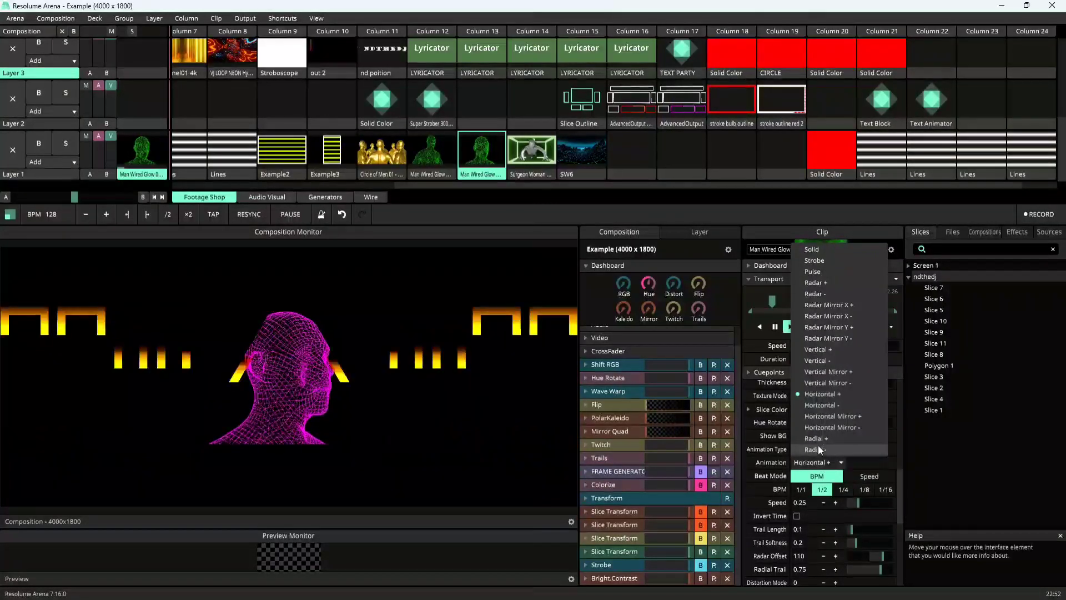
click(818, 440)
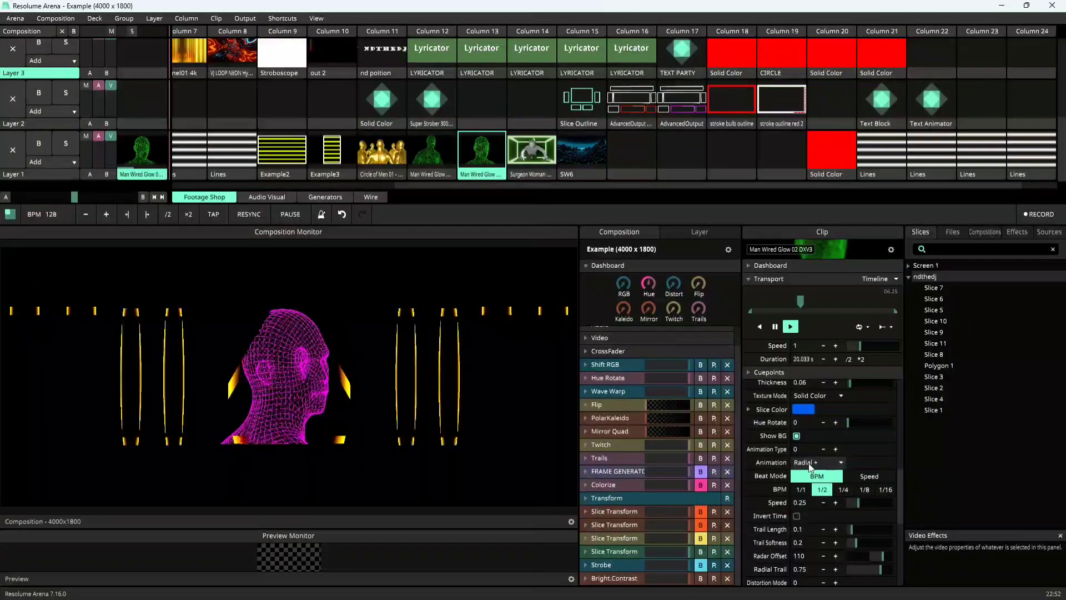
click(809, 463)
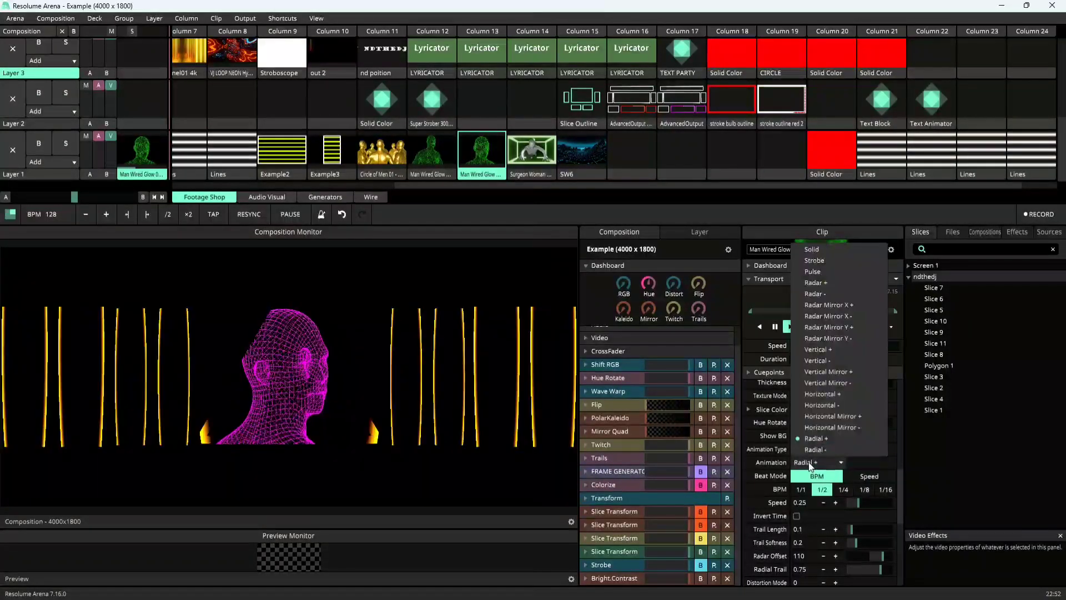
click(818, 250)
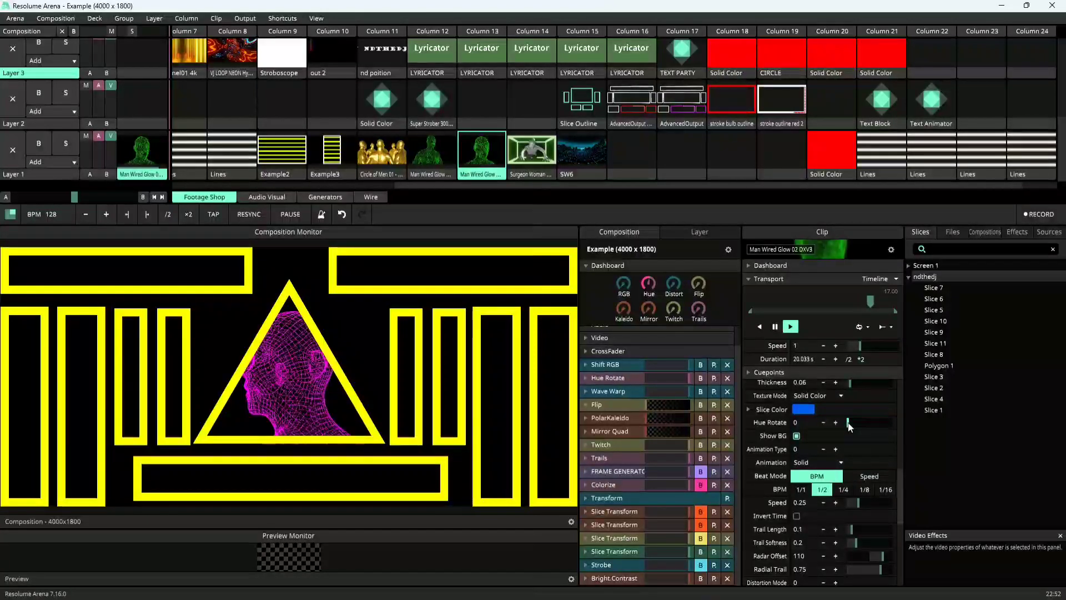
Set Tracer's Hue Rotate to about 41, and toggle Show BG off and back on.
mouse_move(849, 424)
mouse_down()
mouse_move(864, 425)
mouse_move(852, 424)
mouse_up()
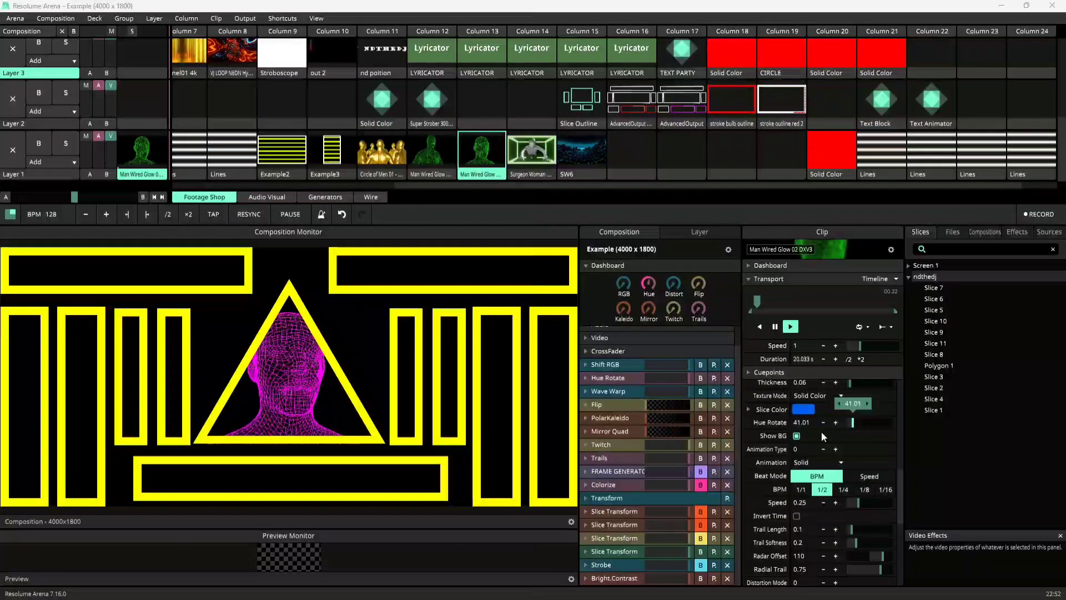
click(798, 436)
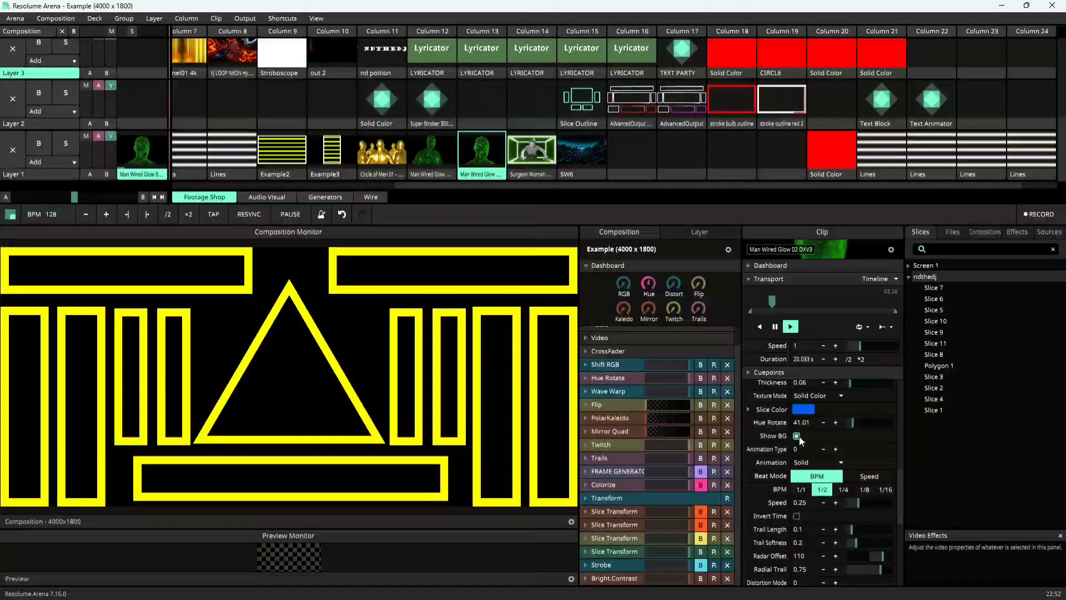
click(797, 435)
click(798, 435)
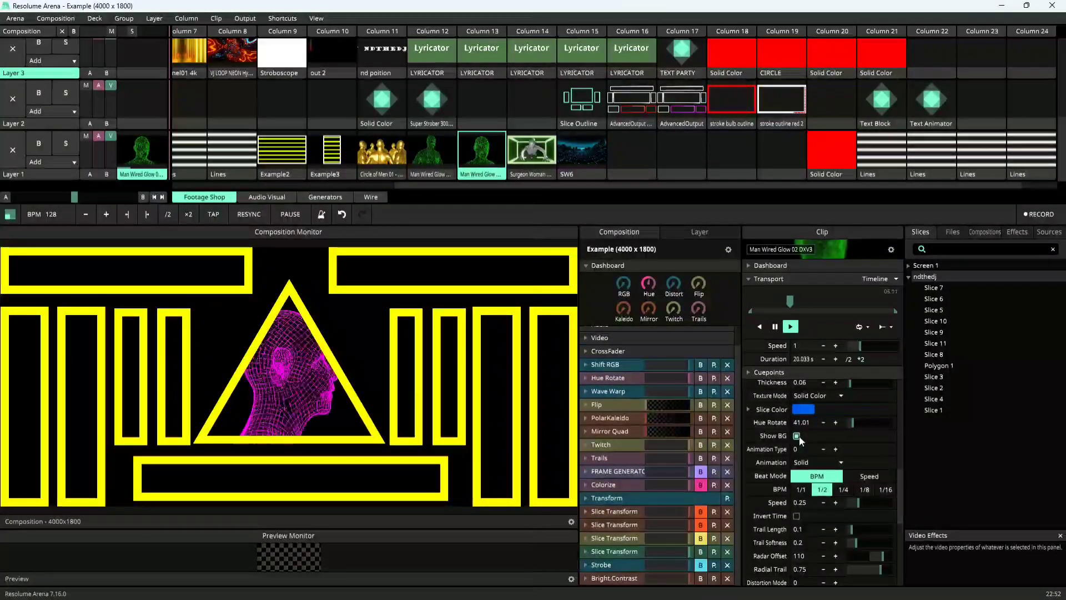
Raise Tracer's Animation Type to 13 and set the animation to Radial -.
click(835, 449)
click(836, 450)
click(836, 449)
click(835, 449)
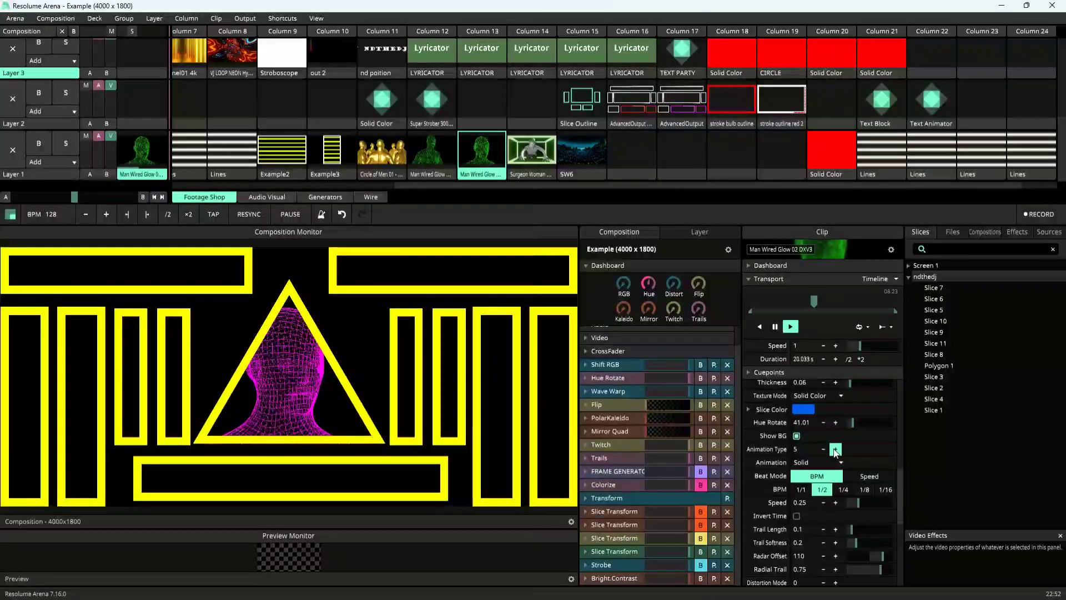
click(836, 449)
click(835, 449)
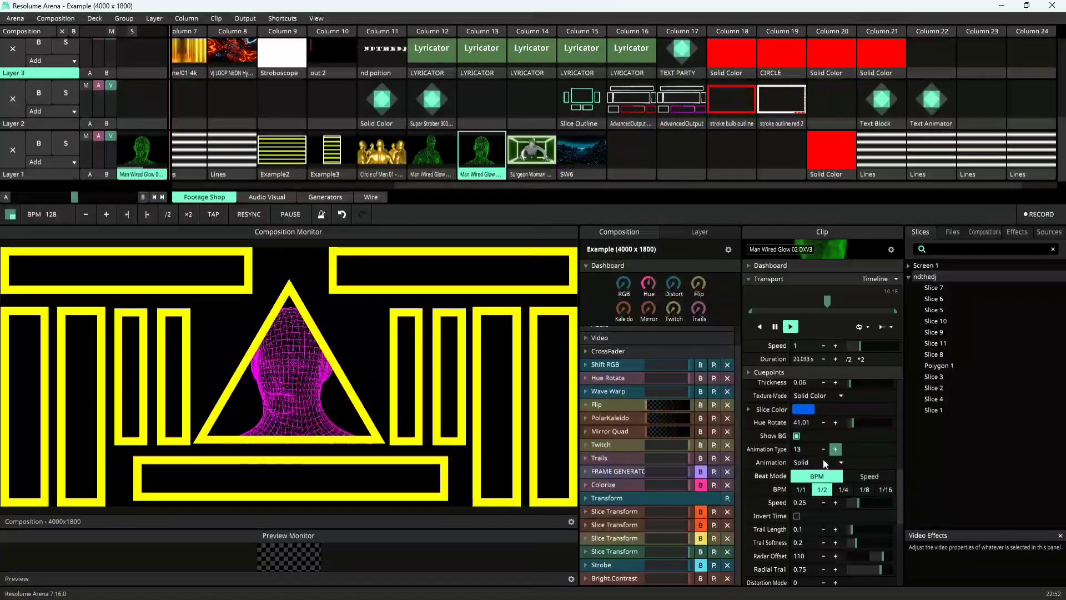
click(820, 465)
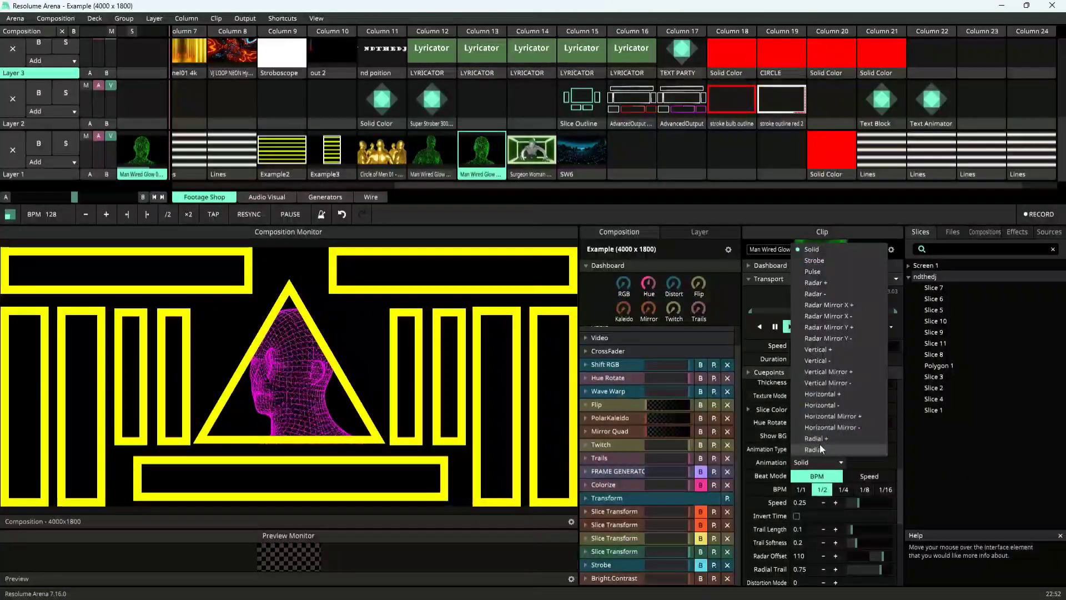
click(820, 448)
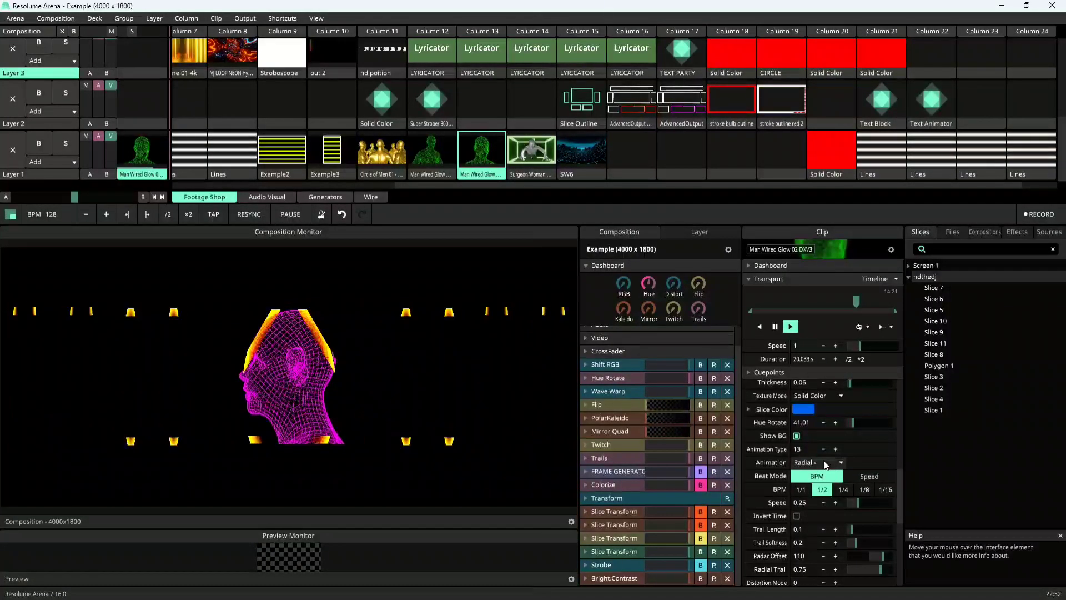
Raise Tracer's Animation Type to 25 with the Radial - animation kept.
click(826, 463)
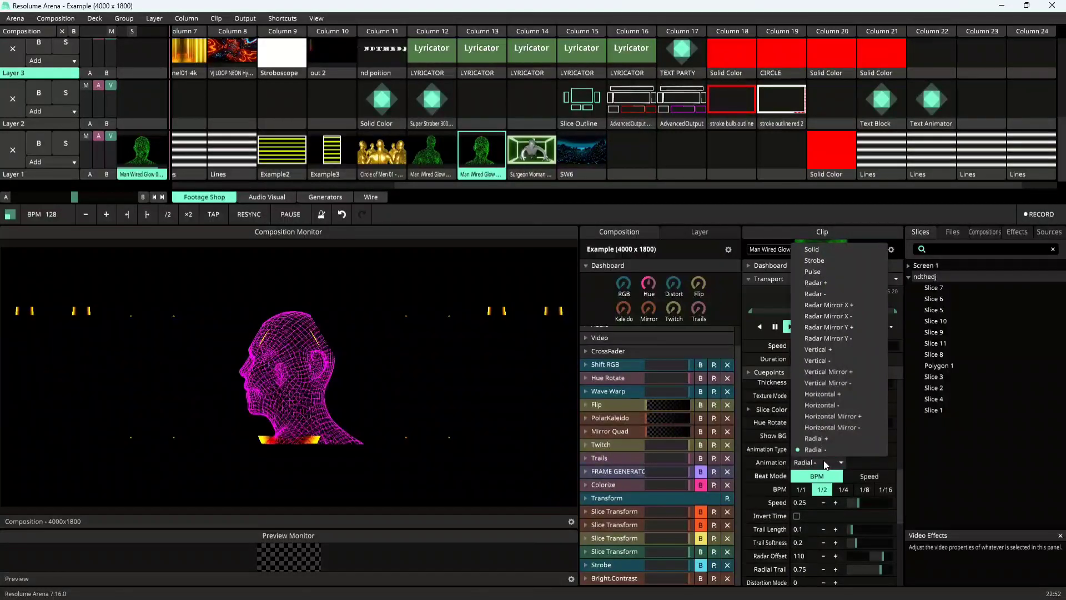
click(828, 451)
click(835, 451)
click(834, 450)
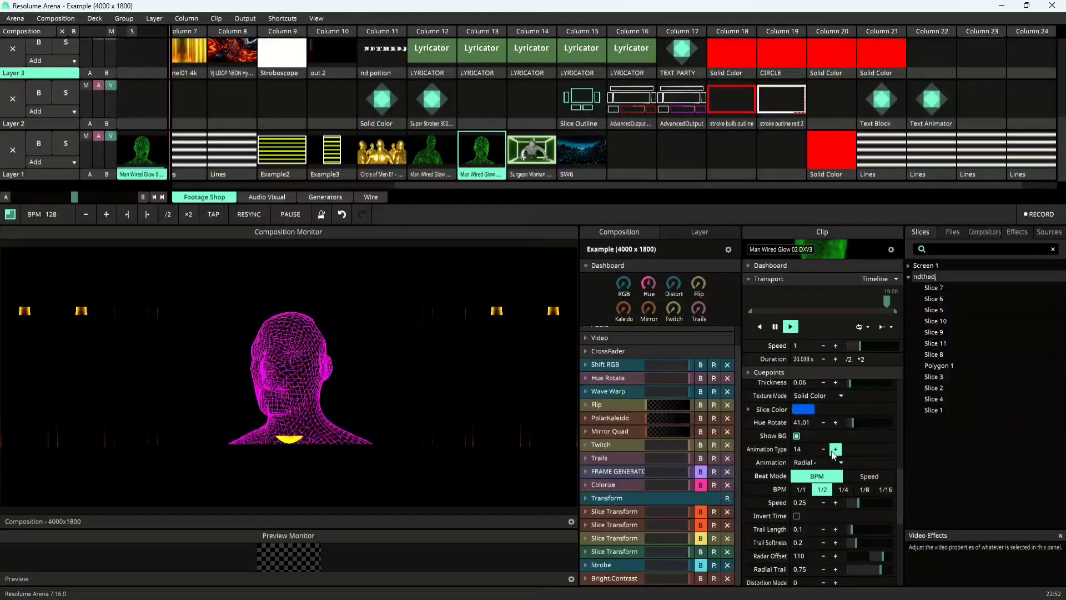
click(834, 450)
click(834, 451)
click(834, 450)
click(834, 451)
click(834, 451)
click(835, 450)
click(835, 450)
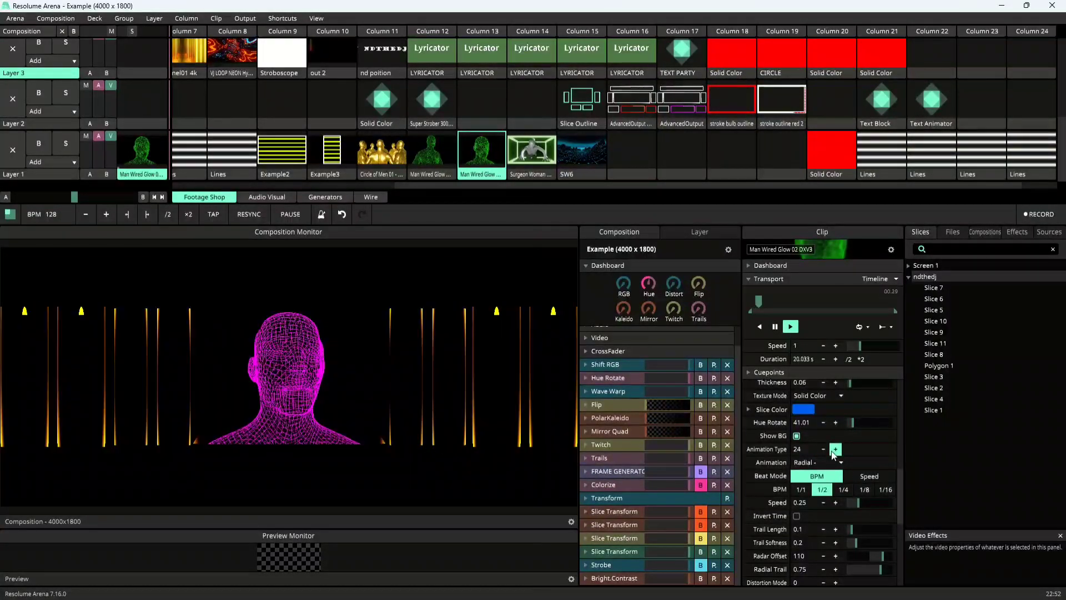
click(834, 450)
click(834, 450)
click(835, 450)
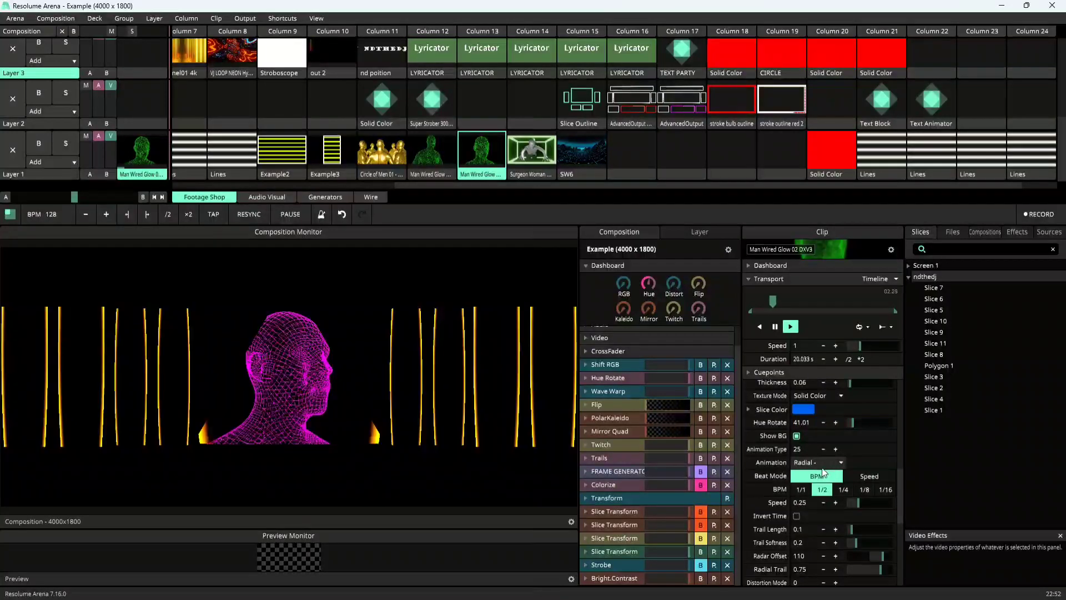
Try the Radar Mirror Y - animation on the Tracer outlines, and return the animation to Solid.
click(819, 465)
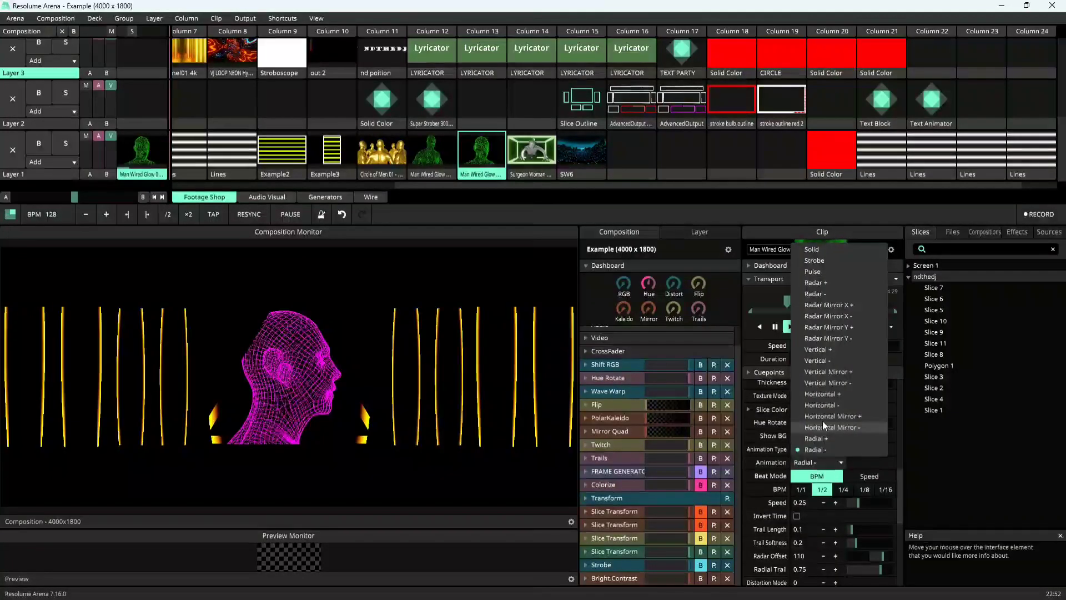
click(821, 338)
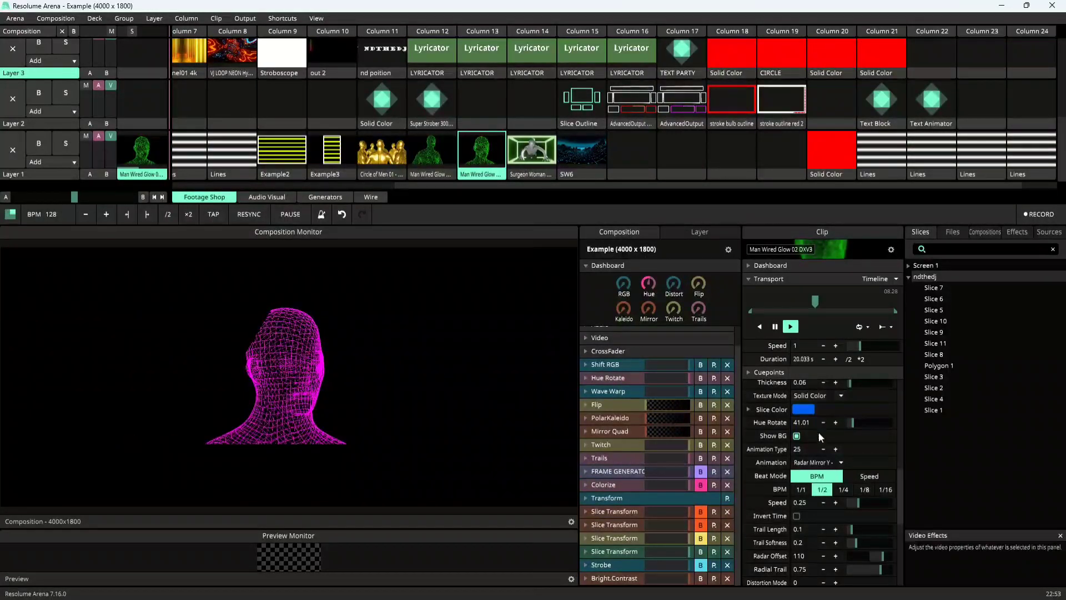
click(798, 459)
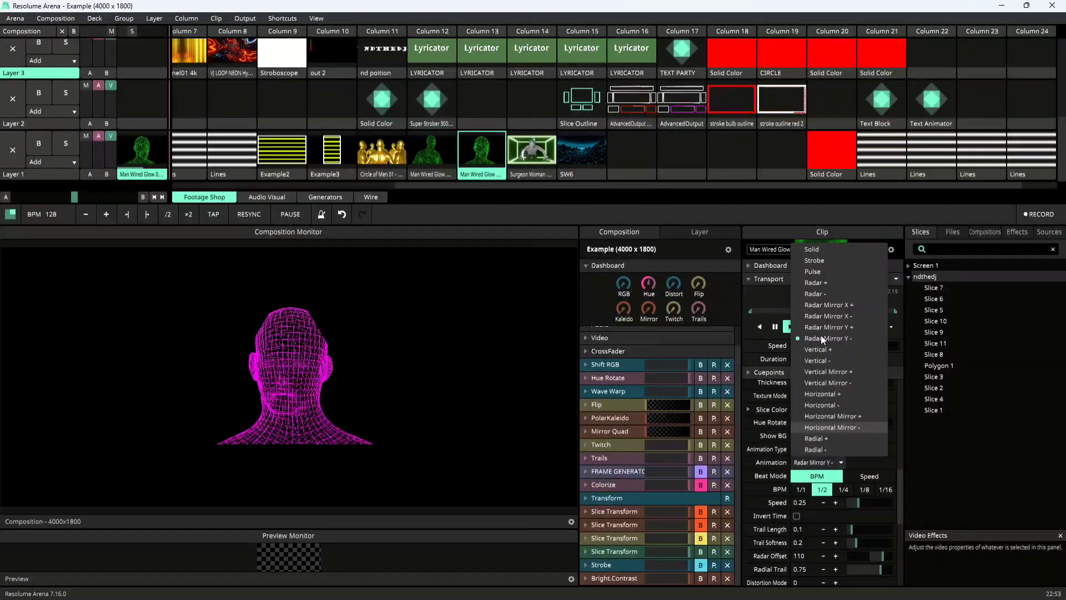
click(819, 248)
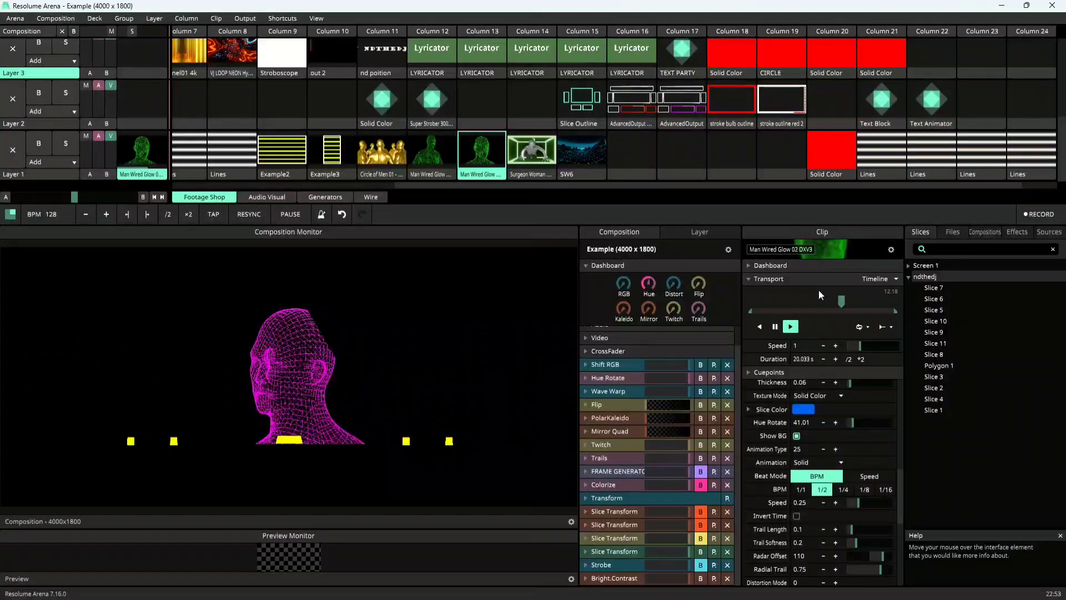
Set Tracer's Trail Length to 0.13, Trail Softness to 0.13 and Radar Offset to about -134.
scroll(828, 427, down, 3)
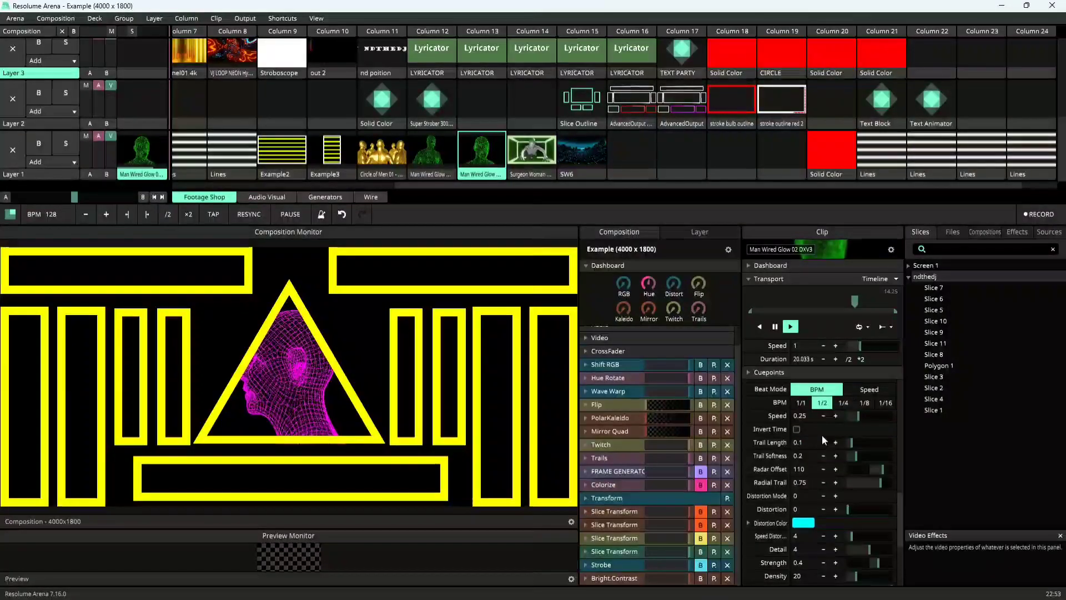
click(797, 430)
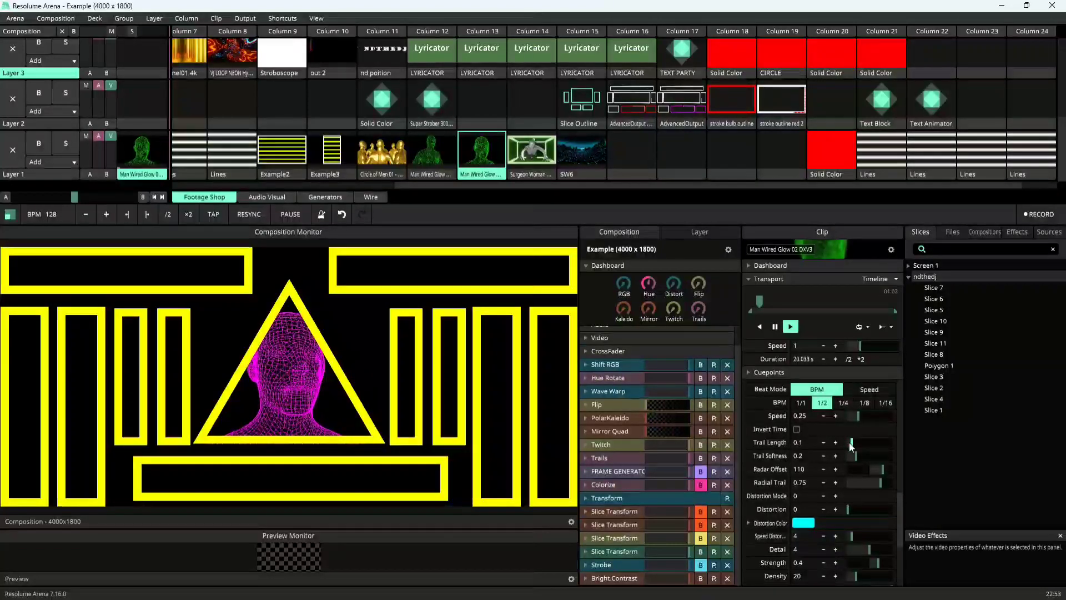
drag(851, 442, 855, 471)
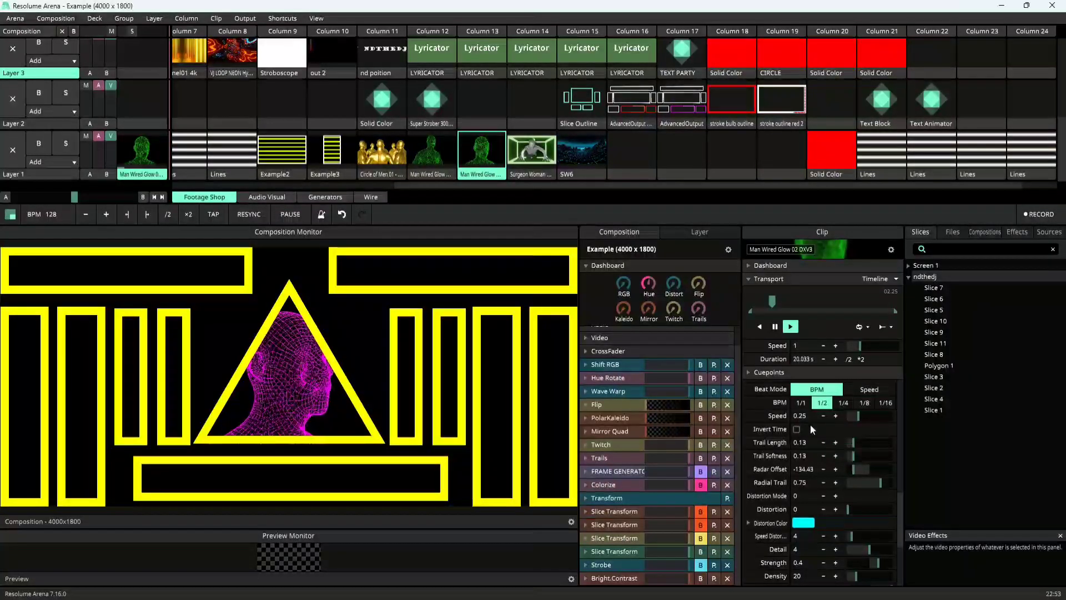
Set Tracer's outline animation to Radial +.
scroll(811, 425, up, 2)
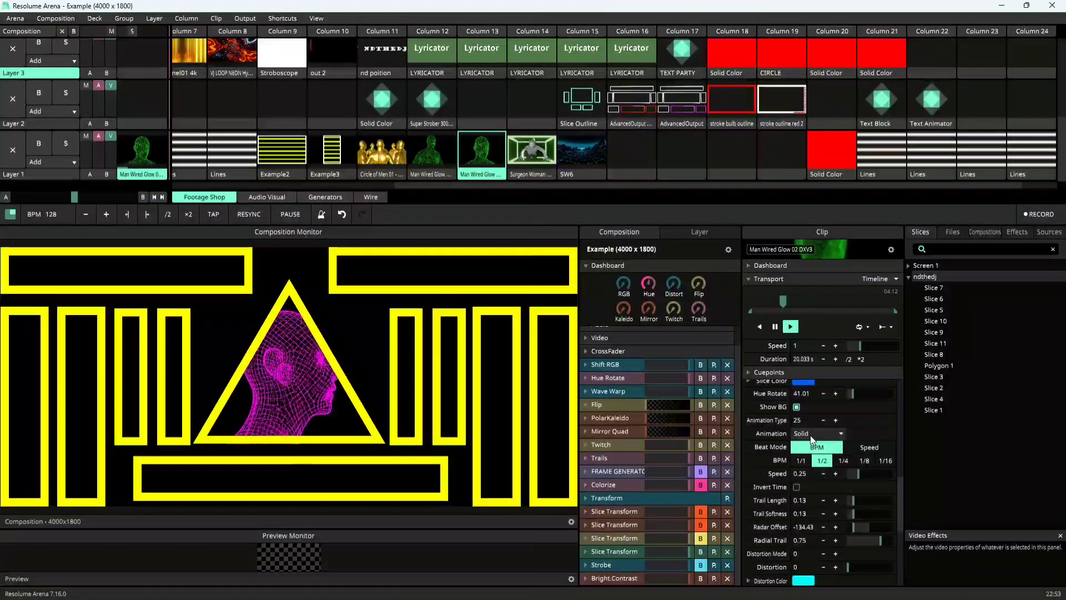
click(811, 439)
click(810, 410)
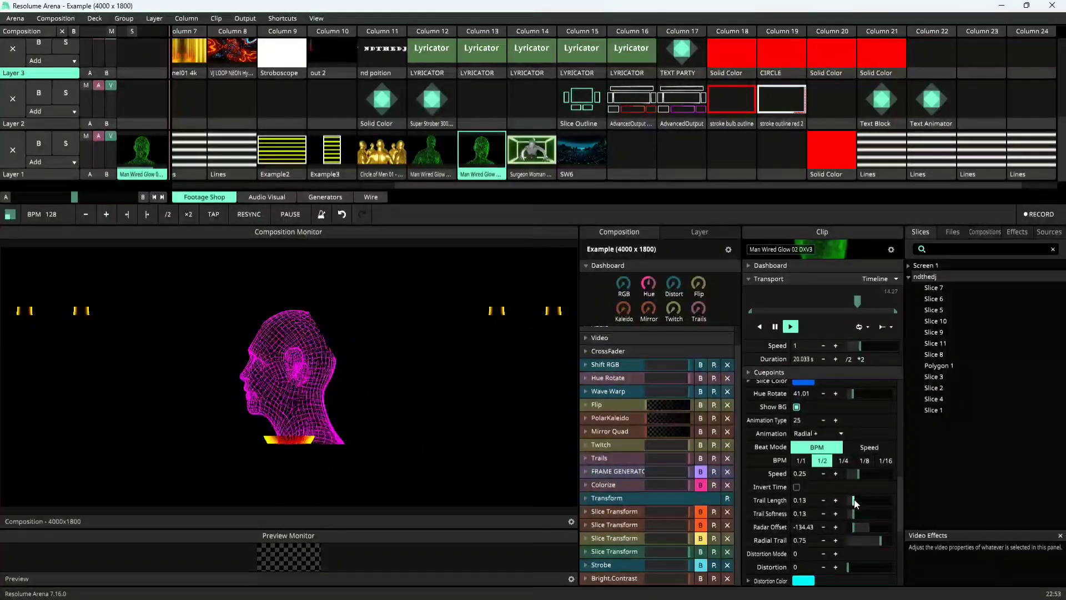
Set Tracer's Trail Length to 0.38, Trail Softness to 0.2, Radar Offset to about -125 and Radial Trail to 1.
drag(855, 501, 897, 542)
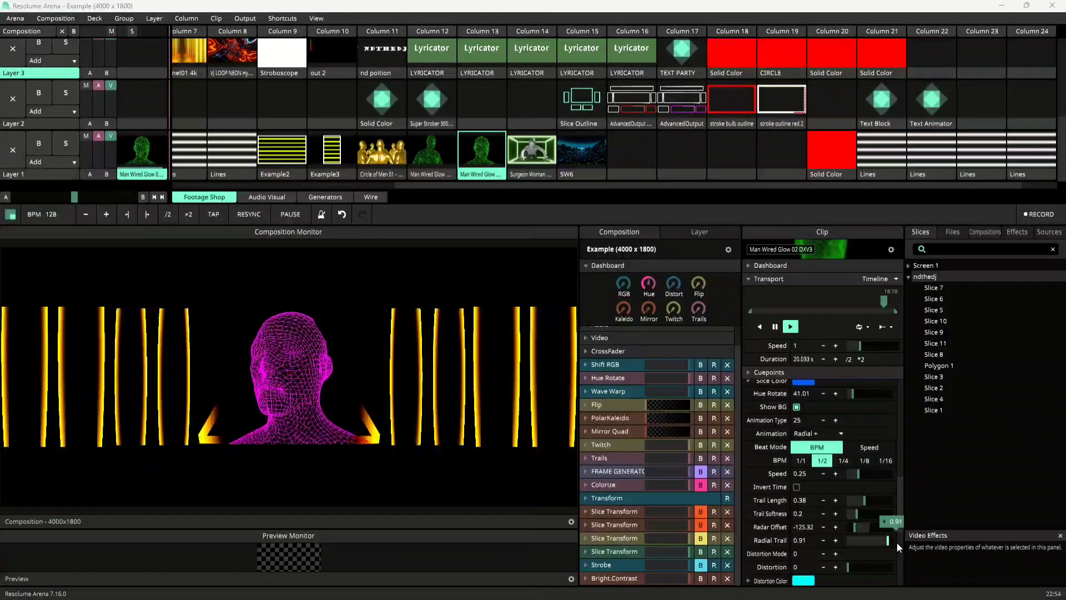
Set Tracer's Distortion to about 0.23, distortion speed to about 9.11, Density to about 38 and Gain X to -0.75.
scroll(861, 547, down, 2)
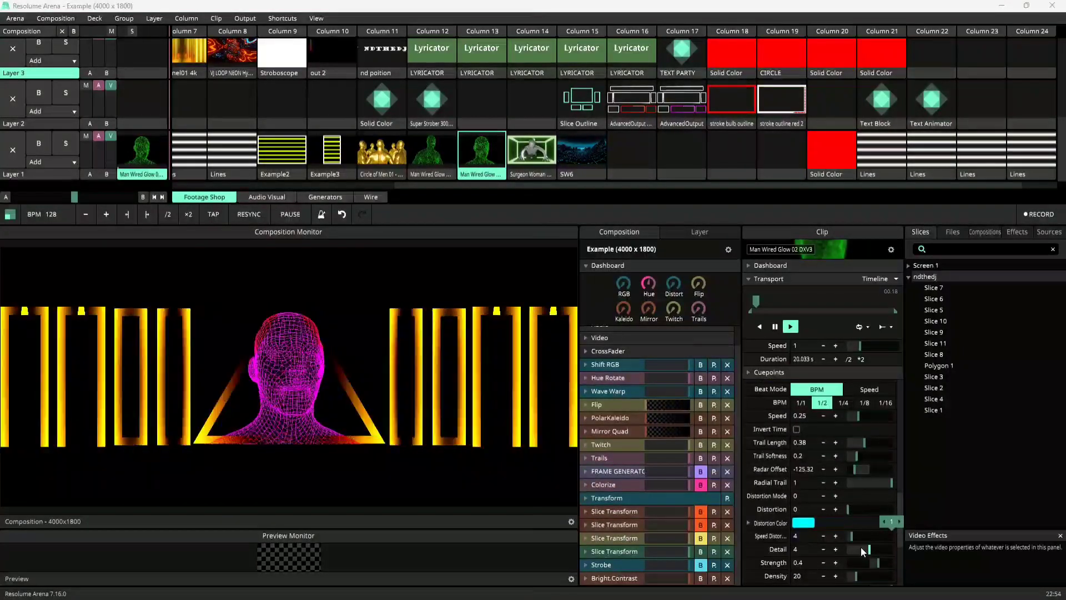
scroll(861, 546, down, 2)
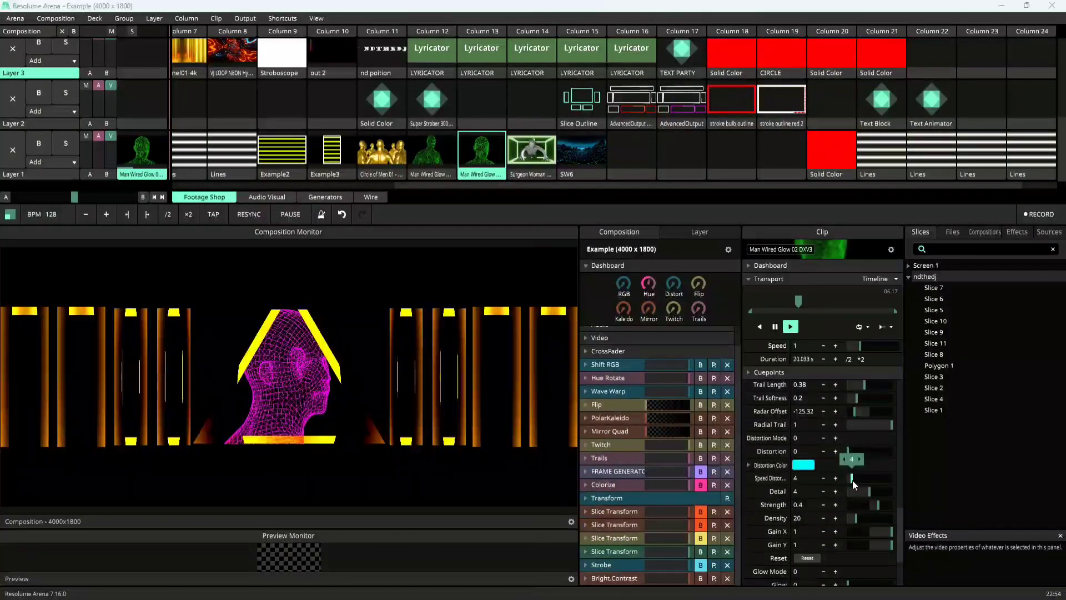
drag(852, 480, 859, 453)
drag(859, 514, 883, 536)
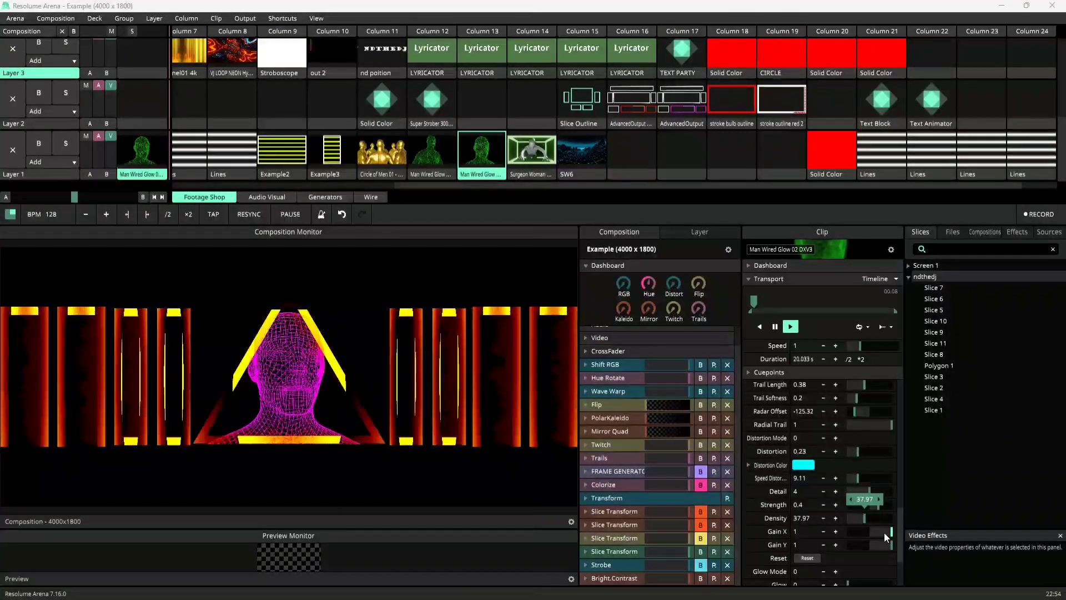
drag(870, 533, 852, 535)
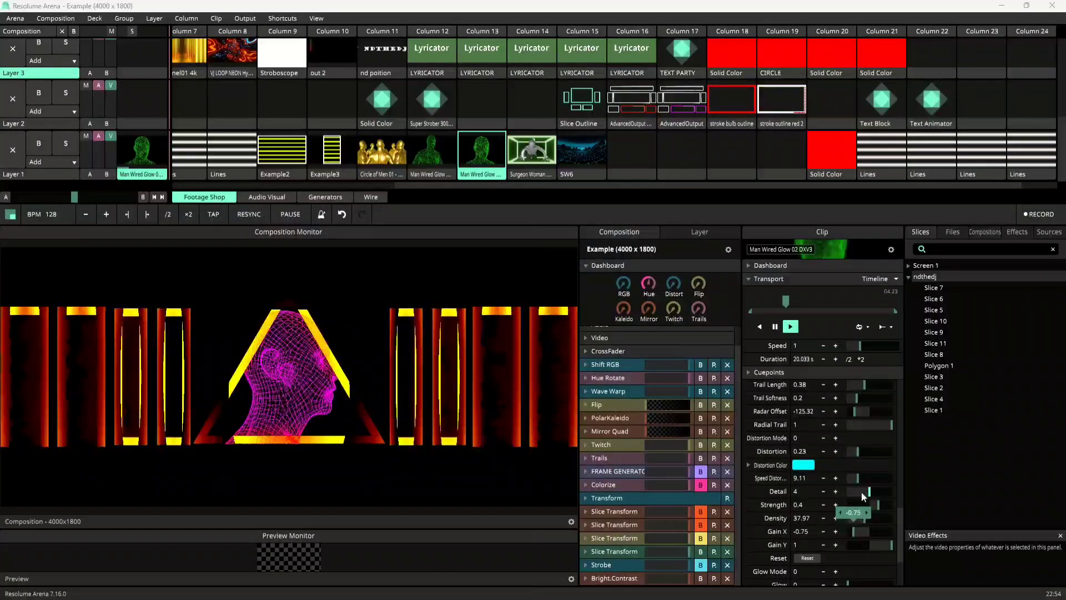
Scale the Man Wired Glow 02 clip up to about 139 % in its Transform settings.
scroll(862, 491, up, 5)
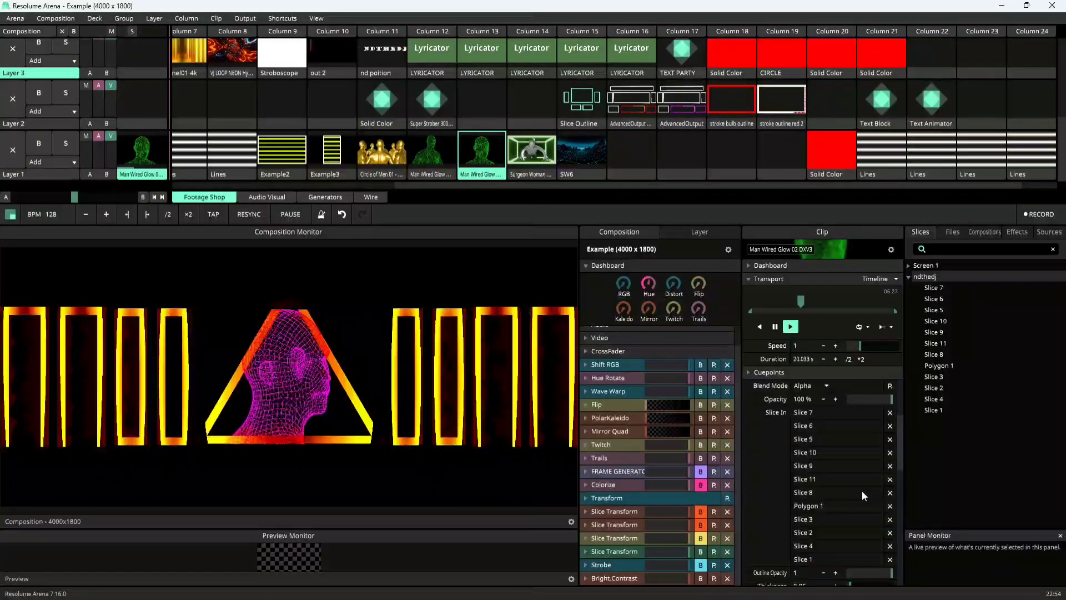
scroll(862, 491, up, 5)
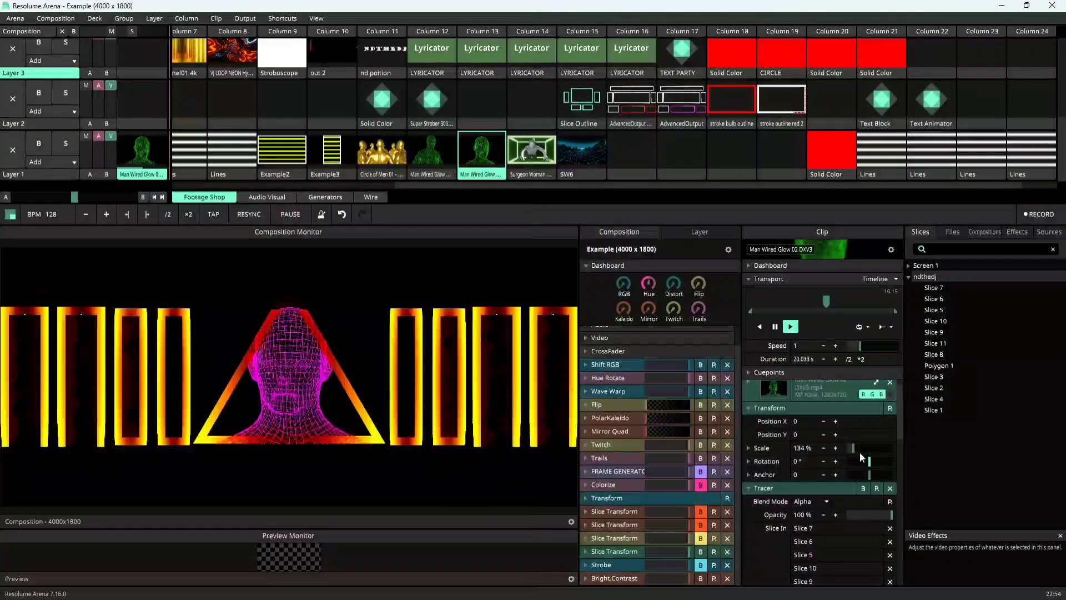
mouse_move(854, 449)
drag(854, 448, 854, 449)
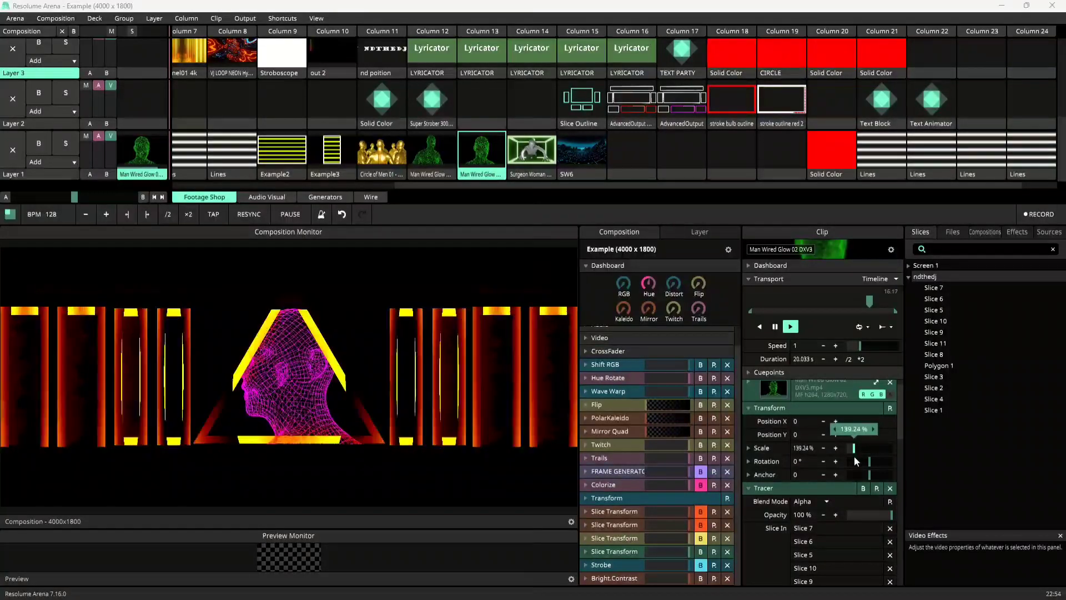
scroll(846, 498, down, 3)
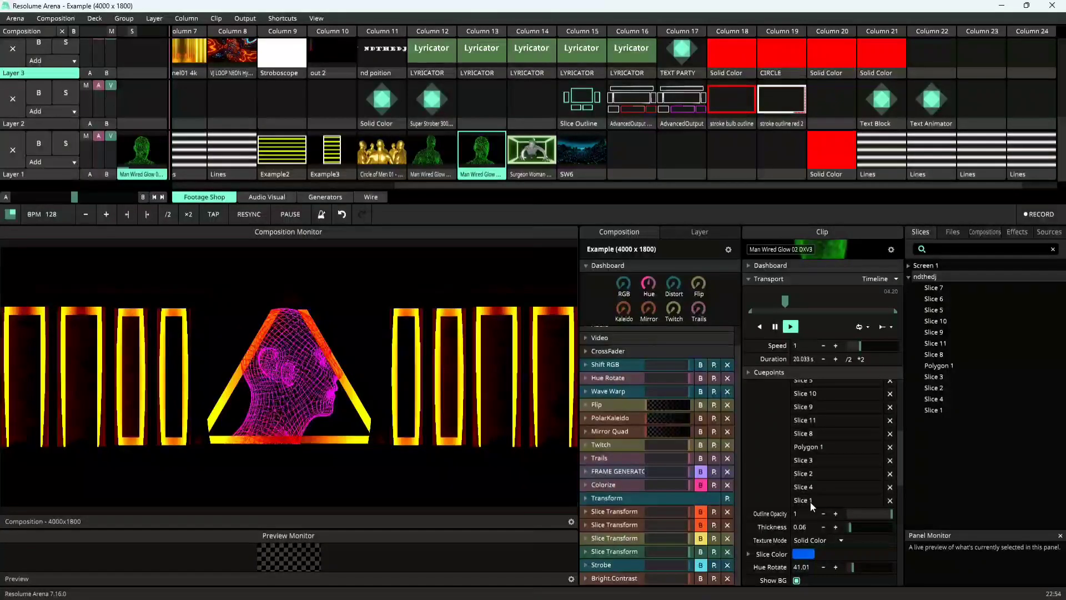
scroll(811, 502, up, 4)
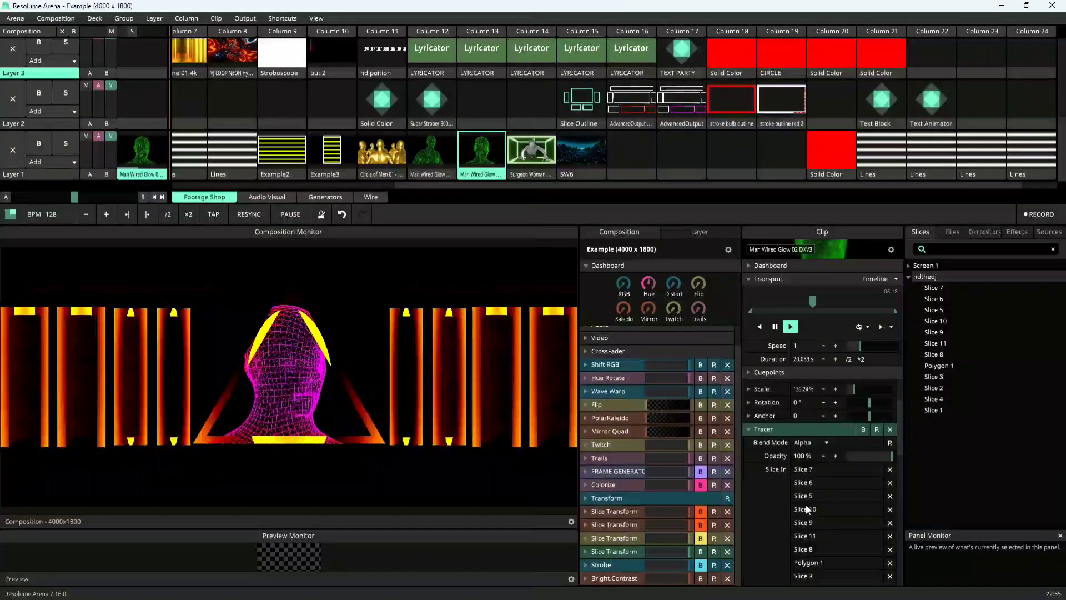
scroll(808, 508, down, 2)
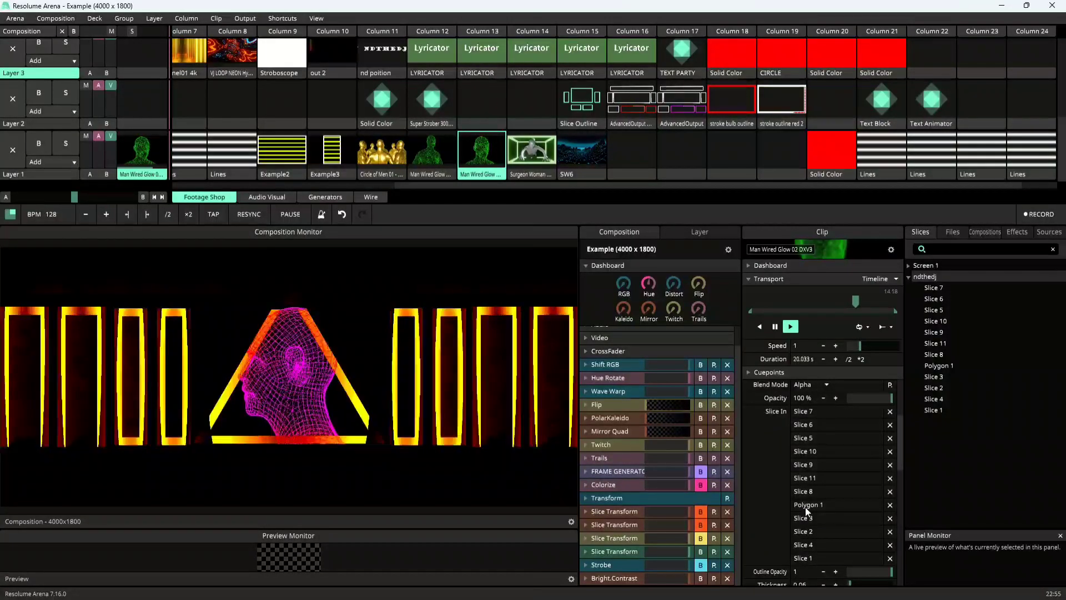
scroll(805, 508, down, 2)
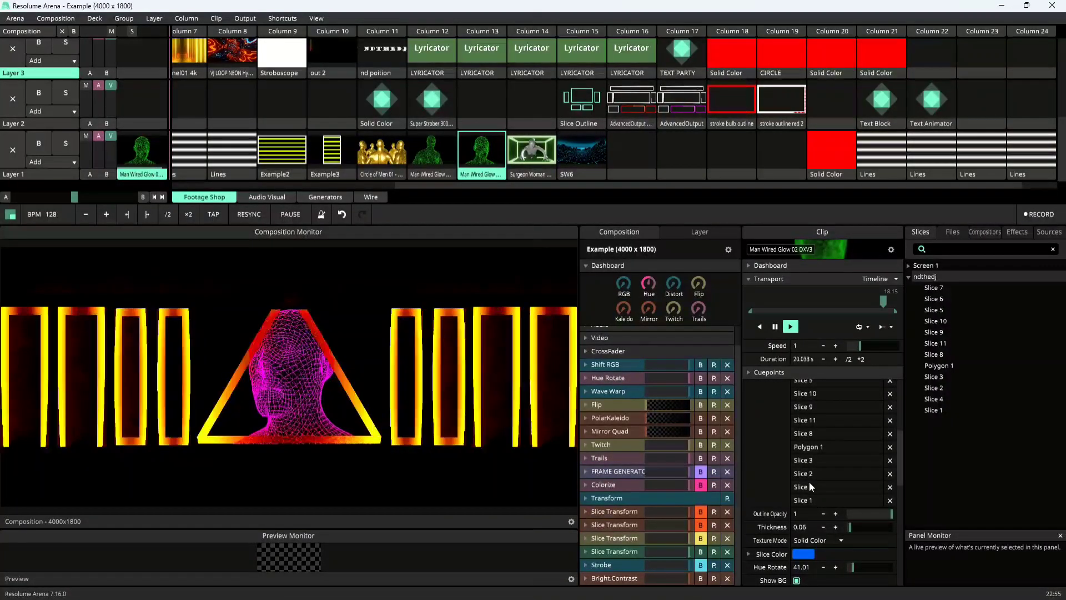
scroll(809, 484, up, 2)
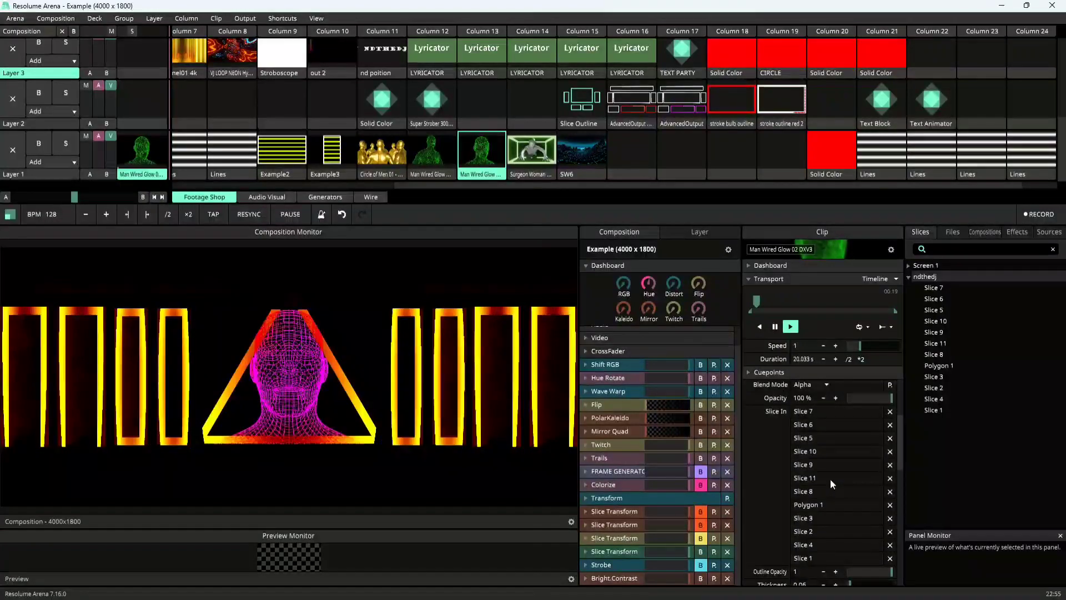